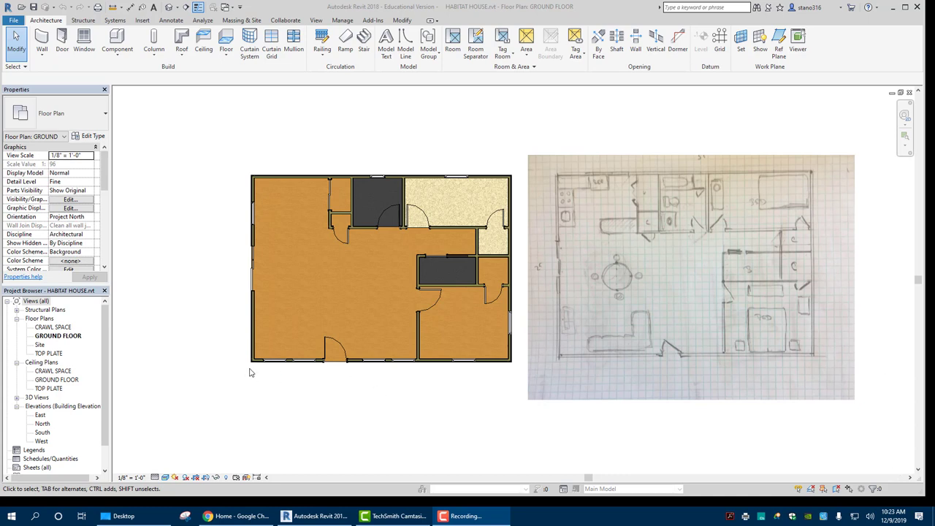
# Step: Show the whole house in the default 3D view with the section box turned off
pyautogui.click(169, 8)
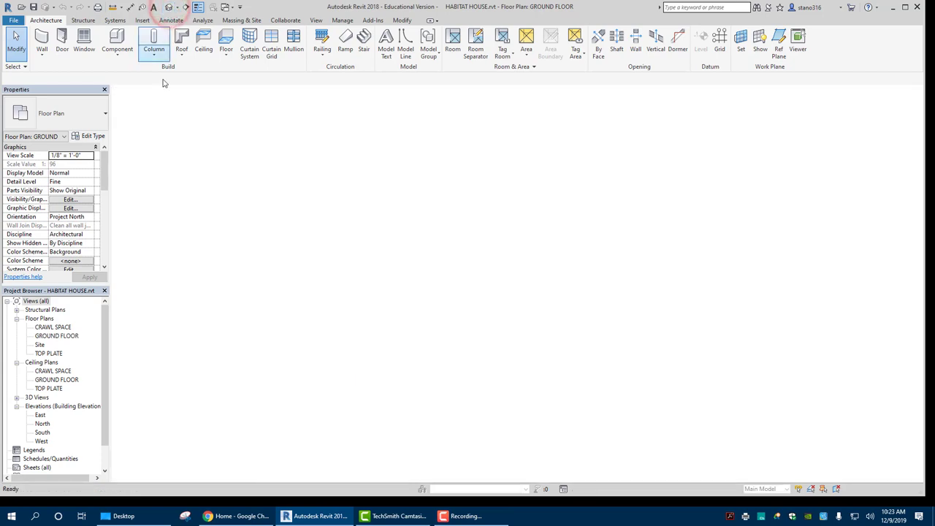
pyautogui.scroll(2, 403, 401)
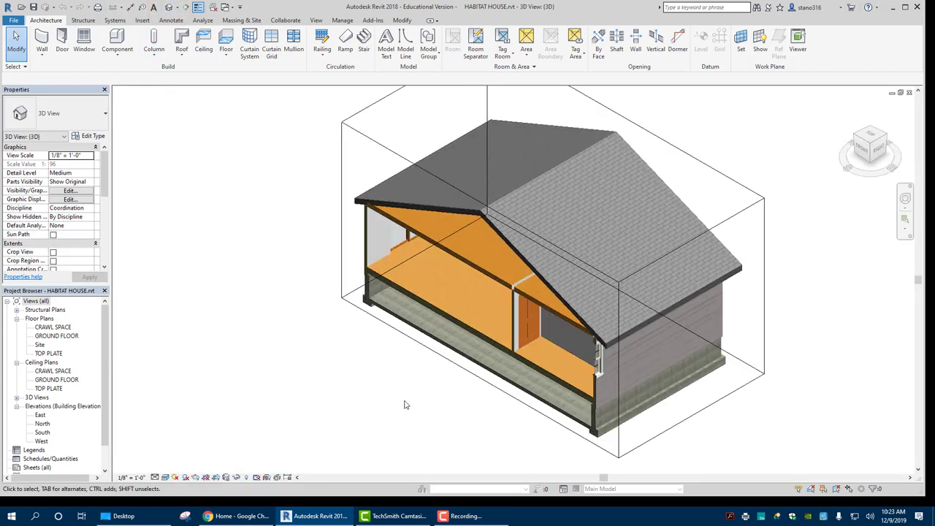
pyautogui.scroll(-3, 53, 235)
pyautogui.click(54, 226)
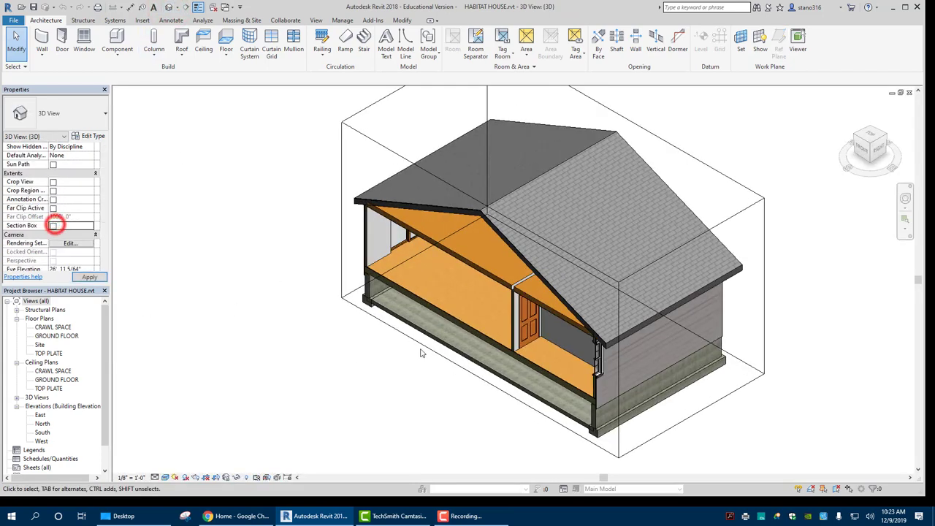
pyautogui.moveTo(727, 460); pyautogui.dragTo(658, 361, button='middle')
pyautogui.scroll(-1, 568, 378)
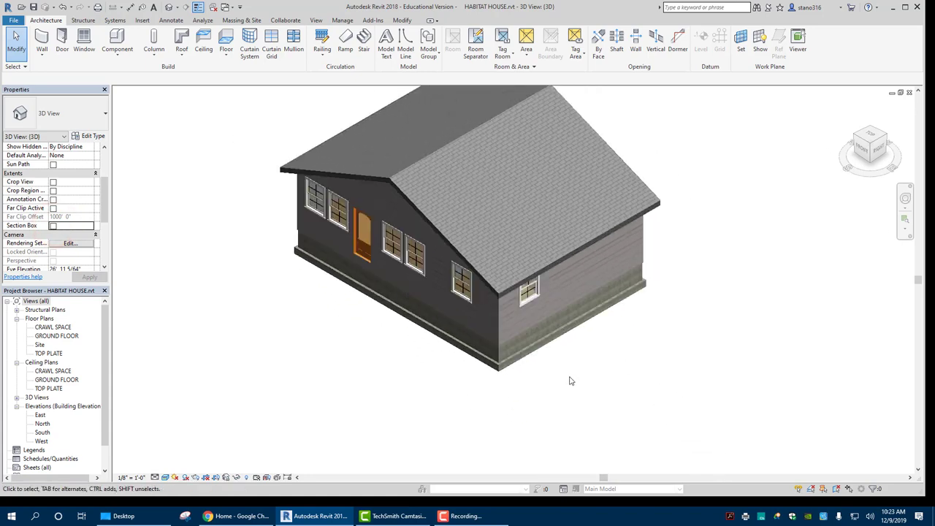
pyautogui.scroll(4, 514, 376)
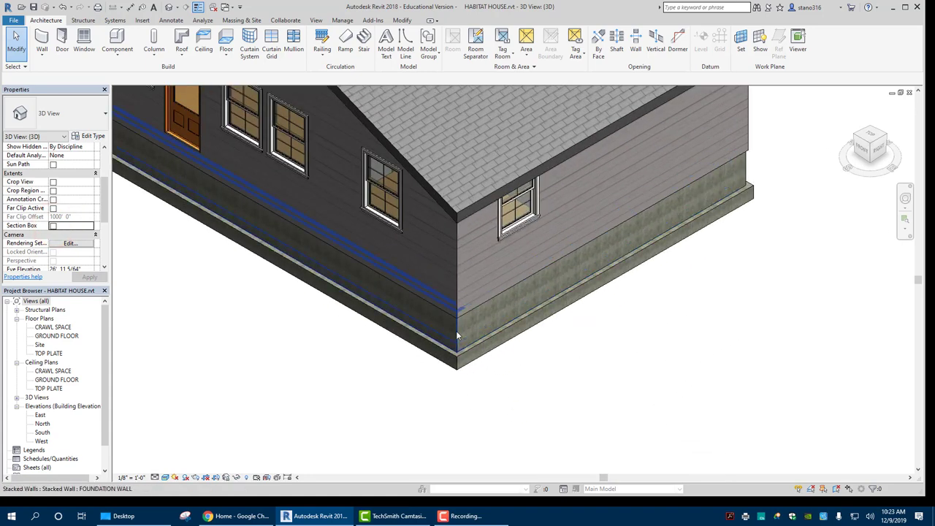
# Step: Delete the stacked foundation wall at the near corner of the house
pyautogui.click(457, 336)
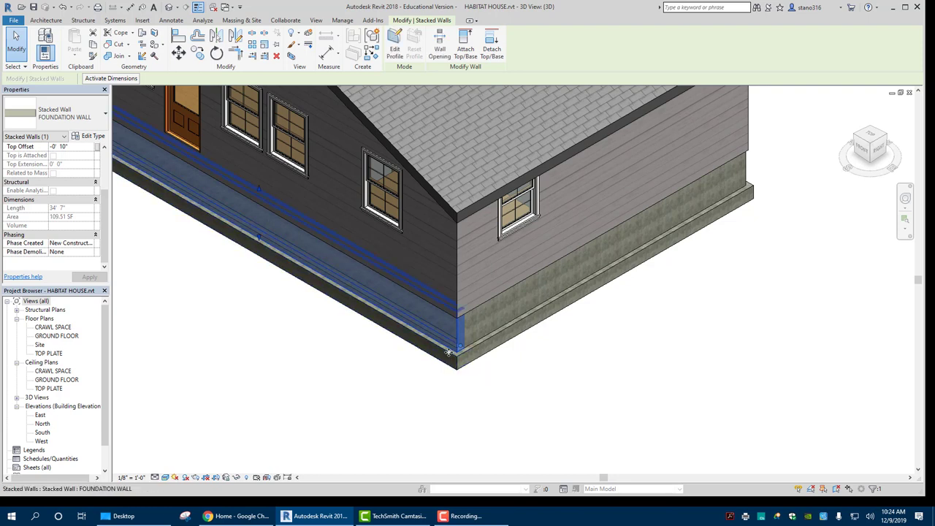
pyautogui.scroll(-3, 405, 445)
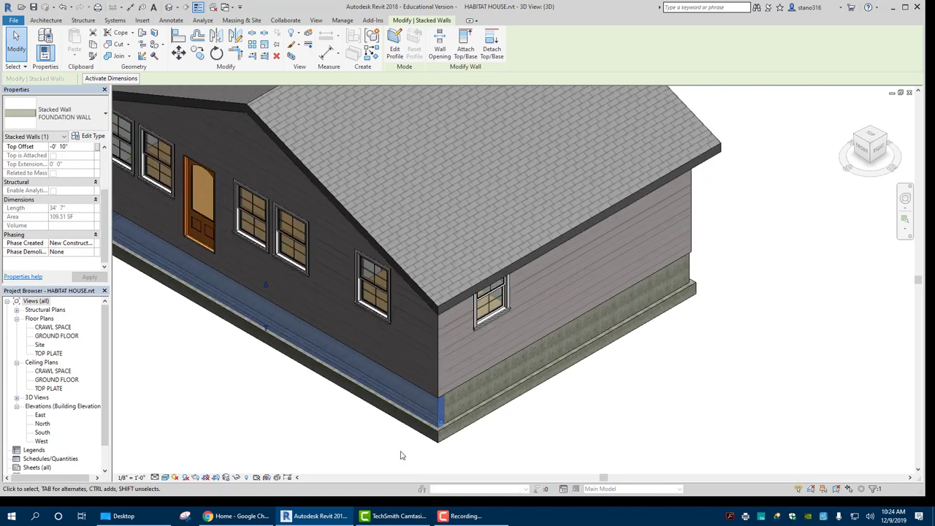
pyautogui.scroll(5, 401, 452)
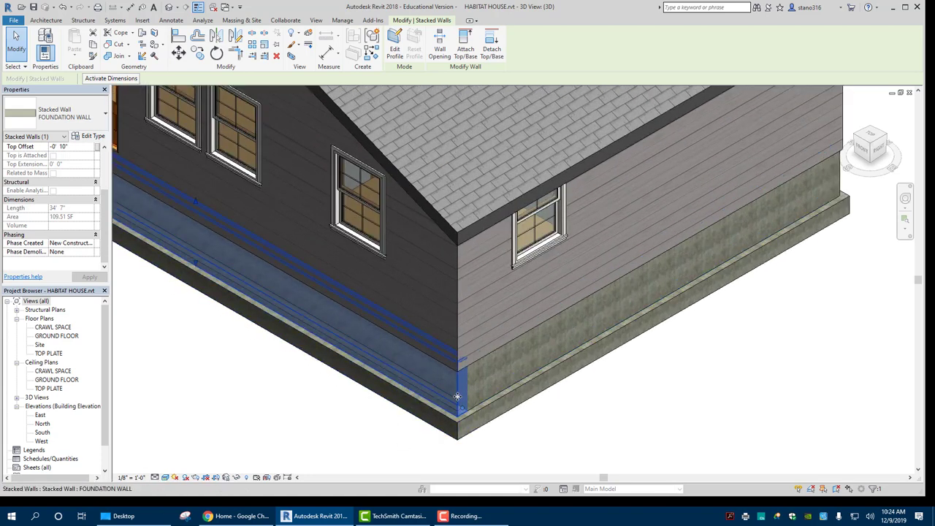
pyautogui.press('Escape')
pyautogui.click(459, 393)
pyautogui.press('Delete')
pyautogui.scroll(-2, 696, 351)
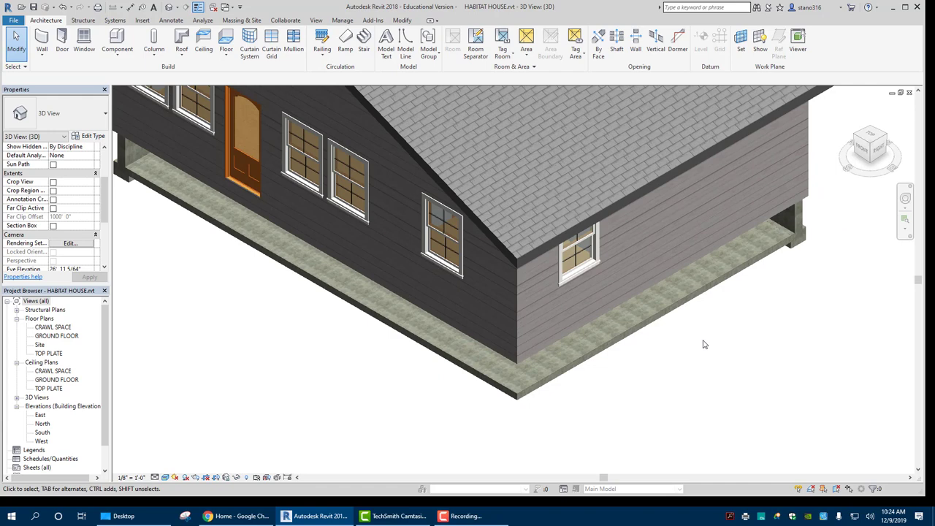
# Step: Delete the far-corner and front stacked foundation walls, leaving only the footings
pyautogui.click(794, 219)
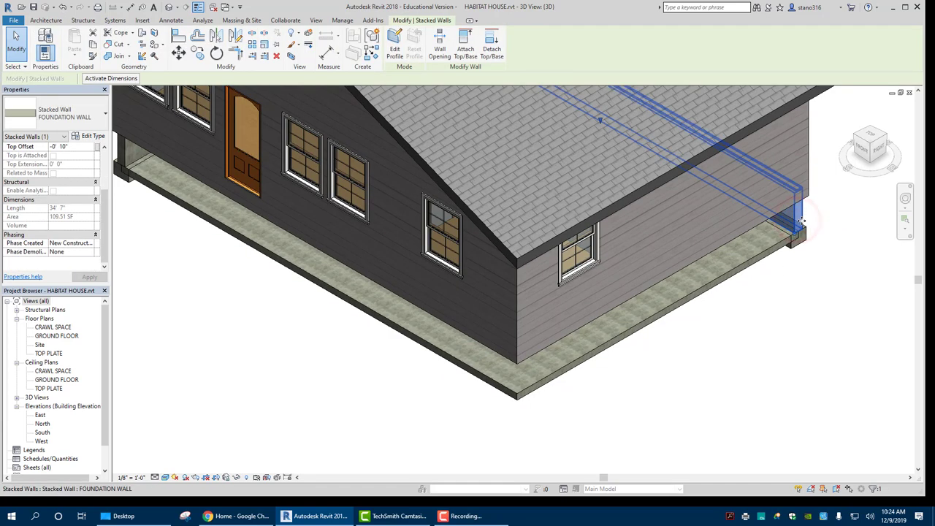
pyautogui.press('Delete')
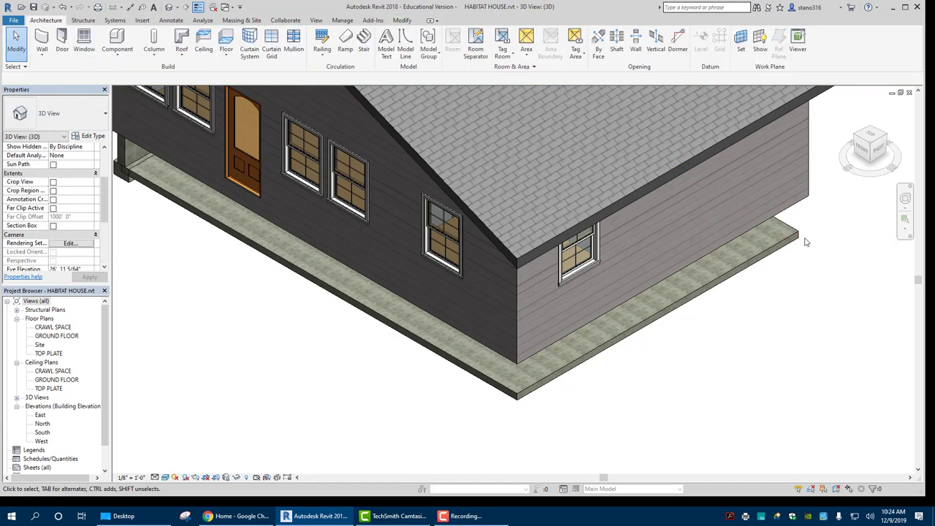
pyautogui.click(869, 130)
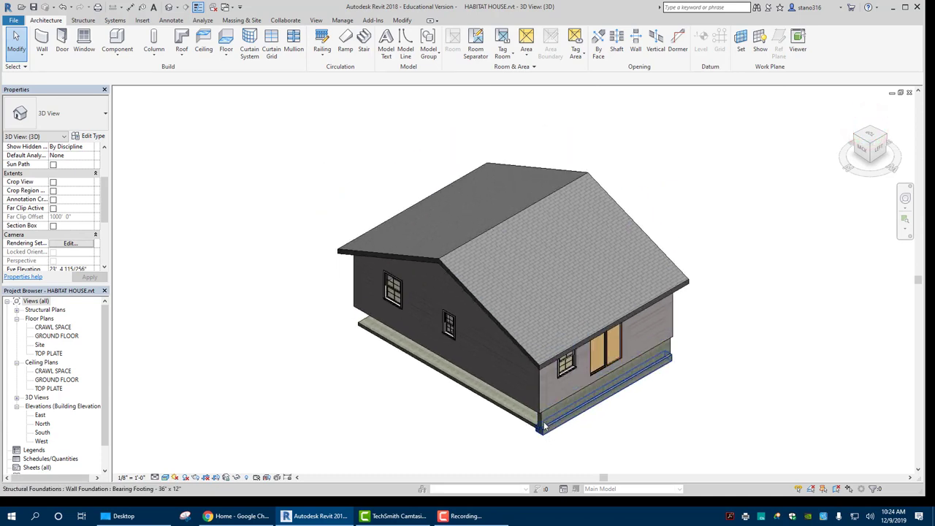
pyautogui.click(543, 424)
pyautogui.press('Delete')
pyautogui.scroll(3, 571, 372)
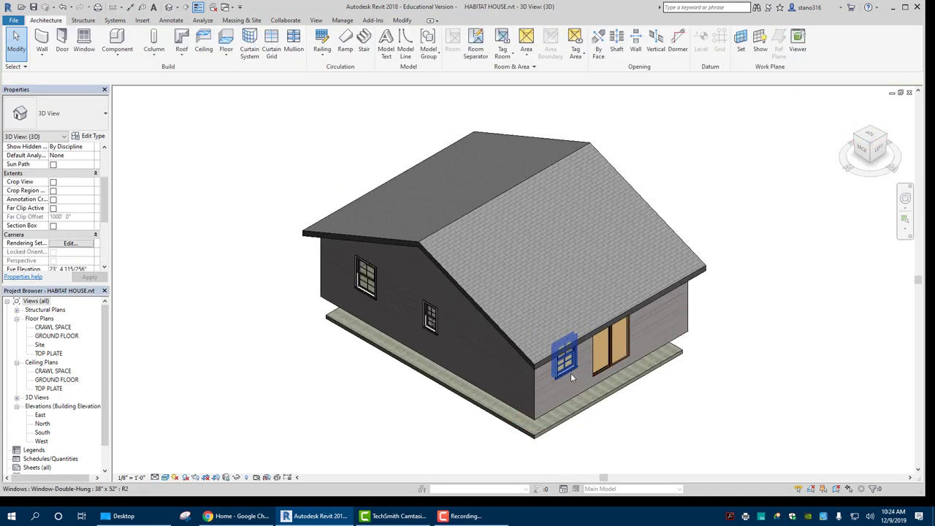
# Step: In the East elevation, lower the CRAWL SPACE level from -4' 0" to -6' 0"
pyautogui.doubleClick(39, 415)
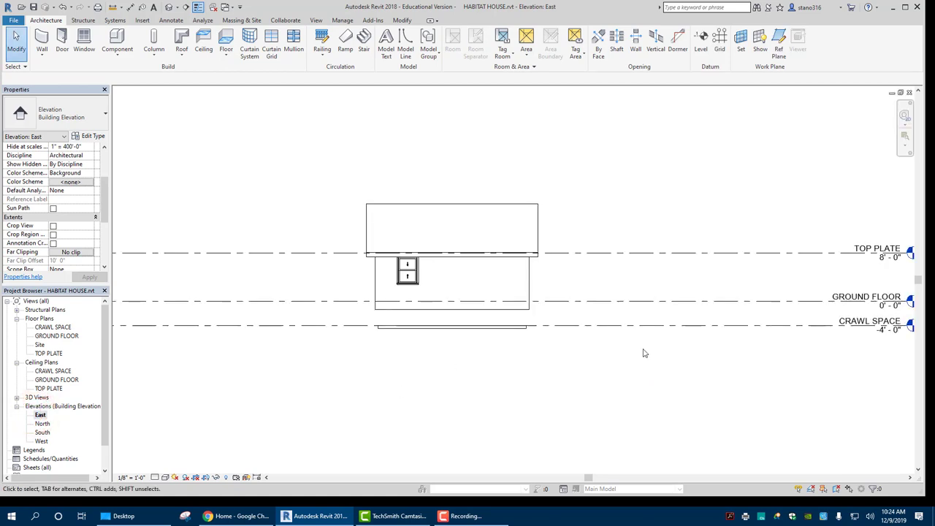
pyautogui.moveTo(659, 363); pyautogui.dragTo(574, 367, button='middle')
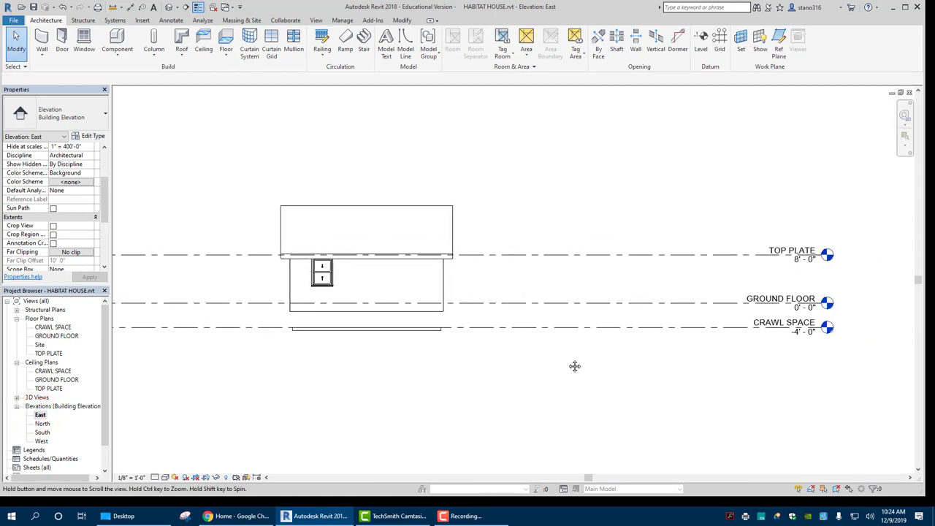
pyautogui.scroll(2, 794, 341)
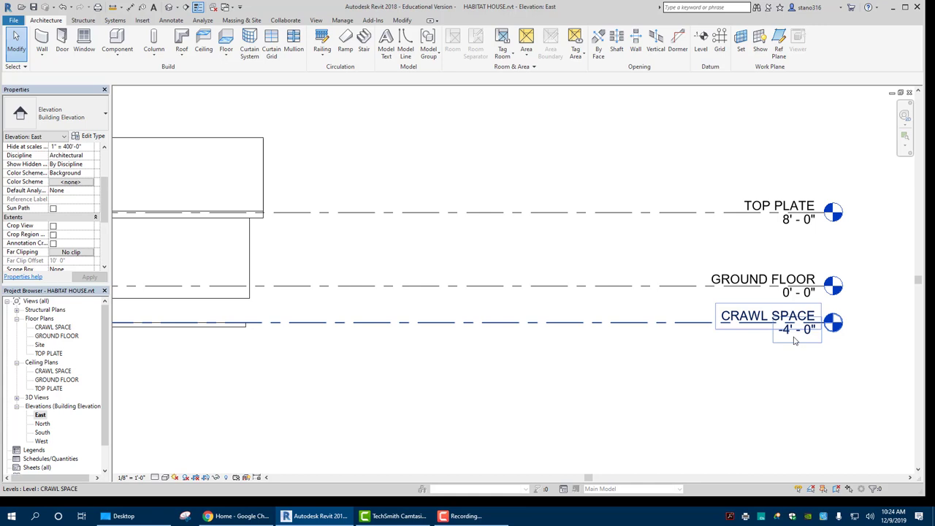
pyautogui.click(785, 334)
pyautogui.click(784, 328)
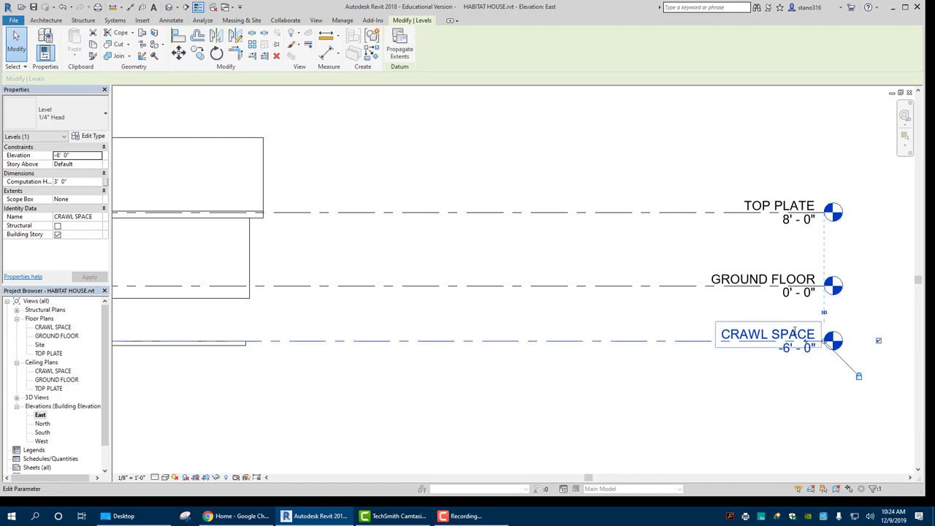
pyautogui.press('Return')
pyautogui.moveTo(369, 395); pyautogui.dragTo(376, 284, button='middle')
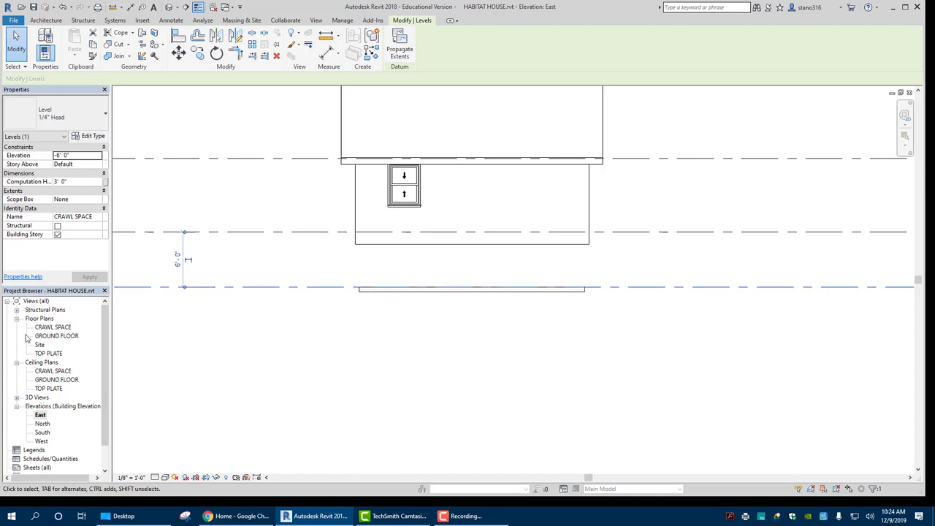
# Step: On the CRAWL SPACE plan, set up rectangle walls located by core centerline
pyautogui.doubleClick(55, 327)
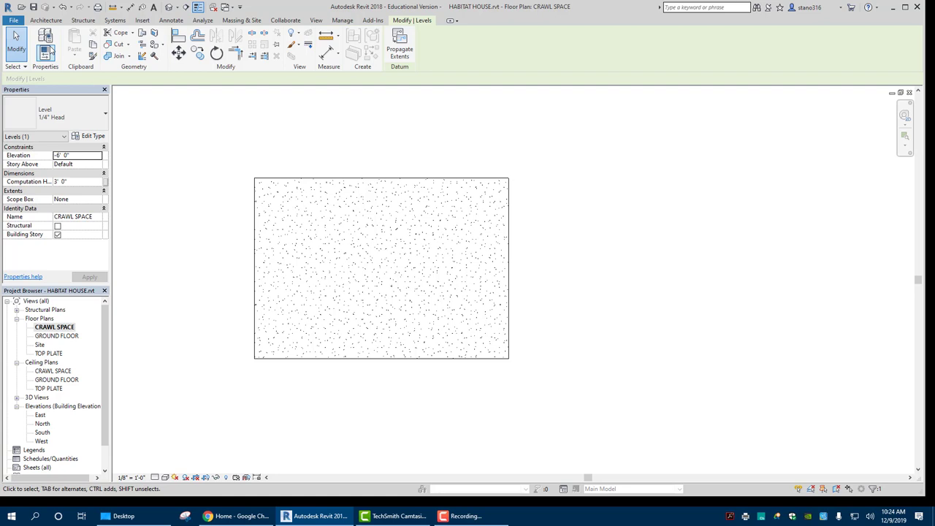
pyautogui.click(46, 20)
pyautogui.click(41, 38)
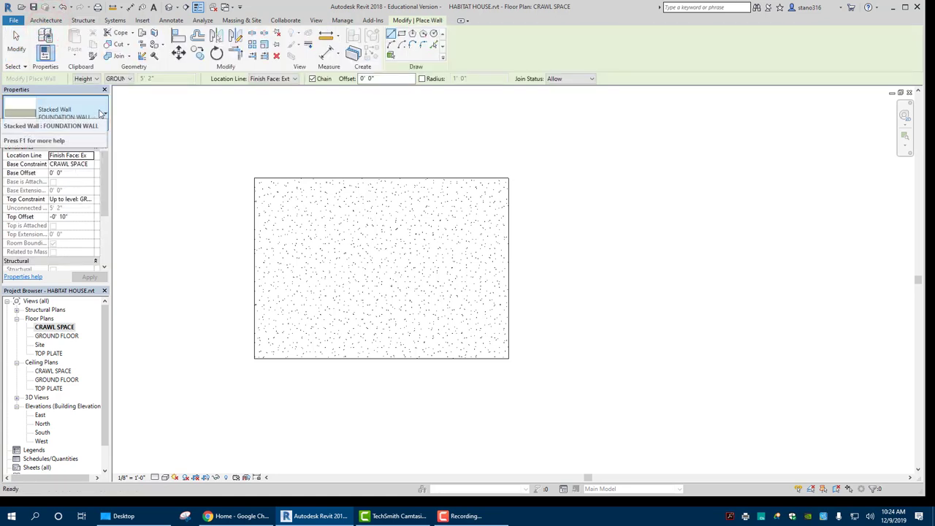
pyautogui.click(295, 79)
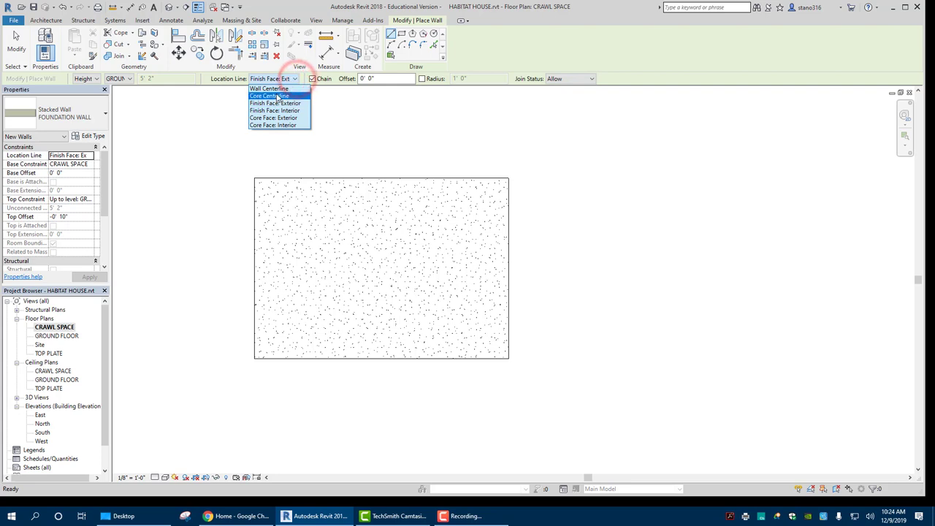
pyautogui.click(275, 94)
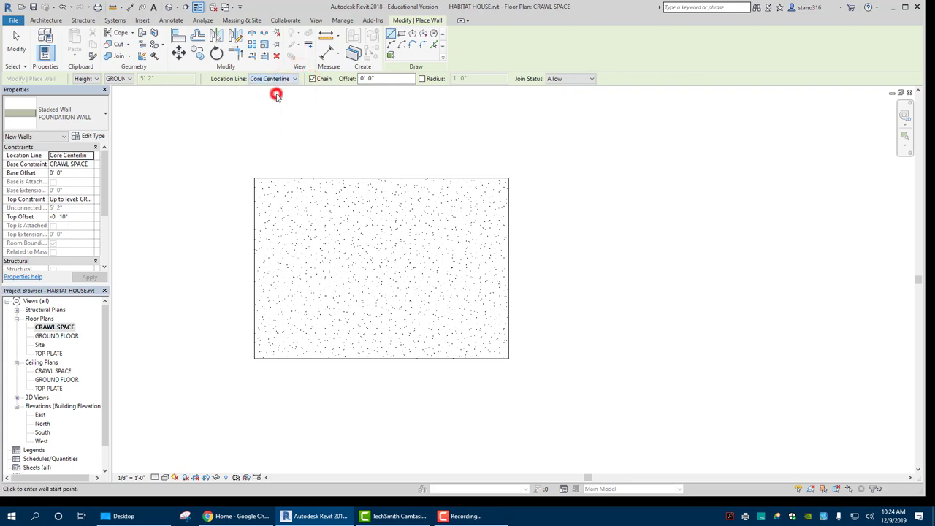
pyautogui.click(401, 34)
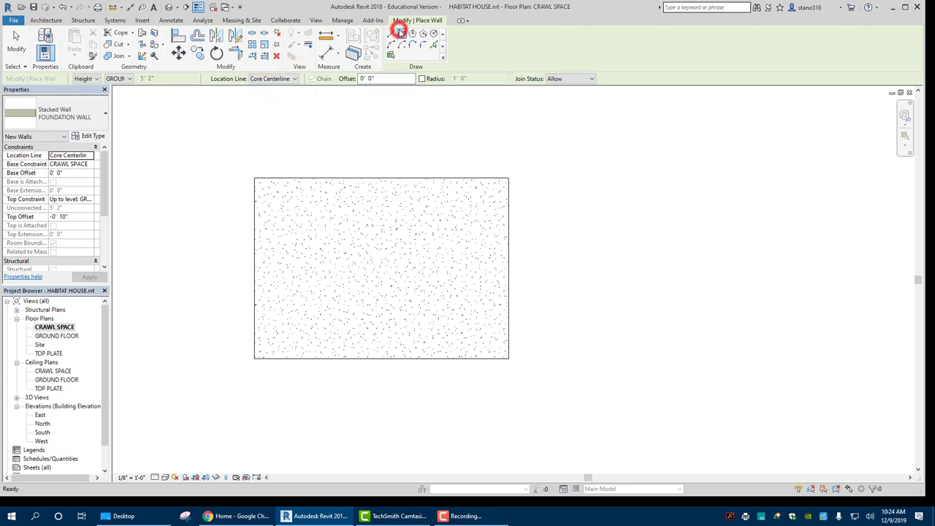
# Step: Draw a first wall rectangle between the slab's corners, then undo it
pyautogui.click(255, 177)
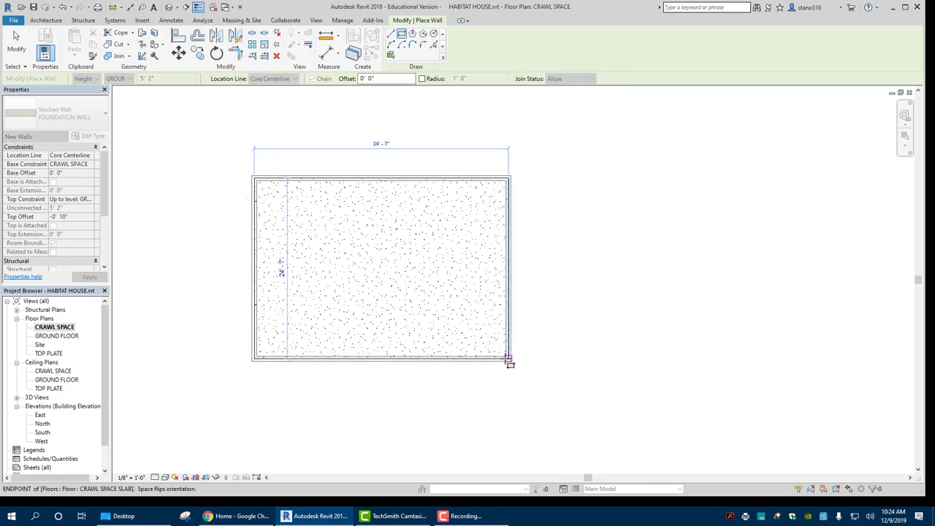
pyautogui.click(508, 358)
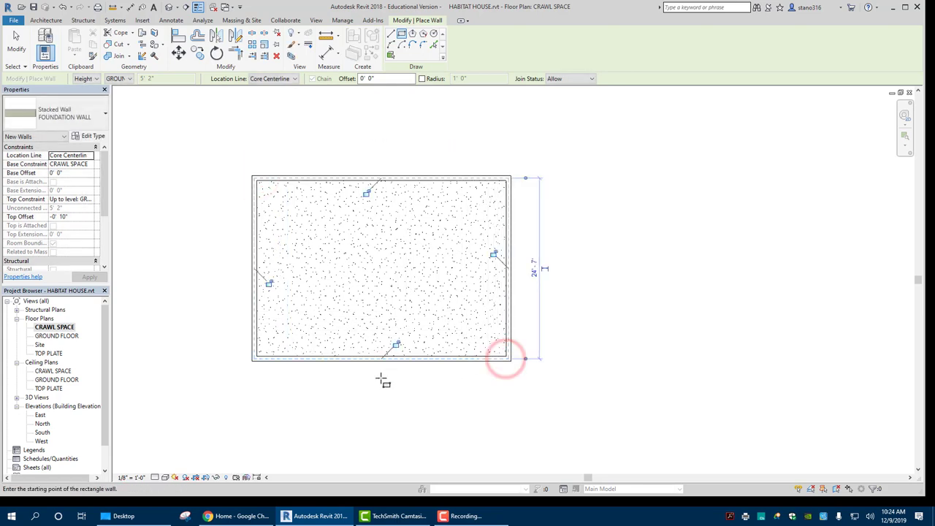
pyautogui.rightClick(189, 160)
pyautogui.click(209, 168)
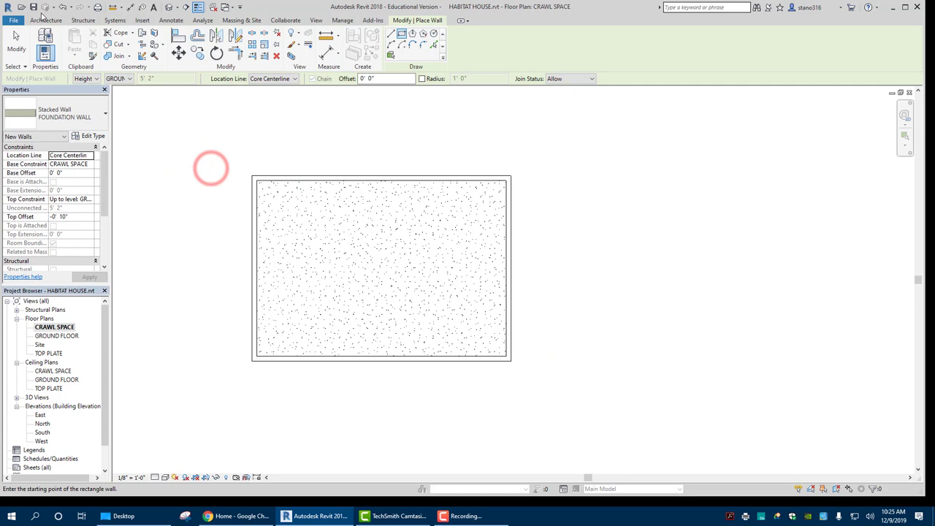
pyautogui.click(63, 7)
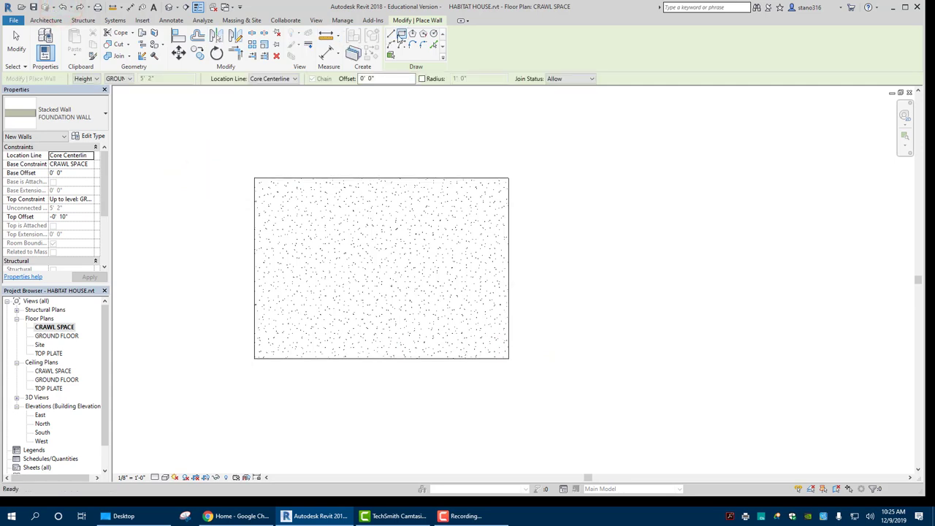
# Step: Redraw the foundation wall rectangle around the slab and exit the wall command
pyautogui.click(255, 179)
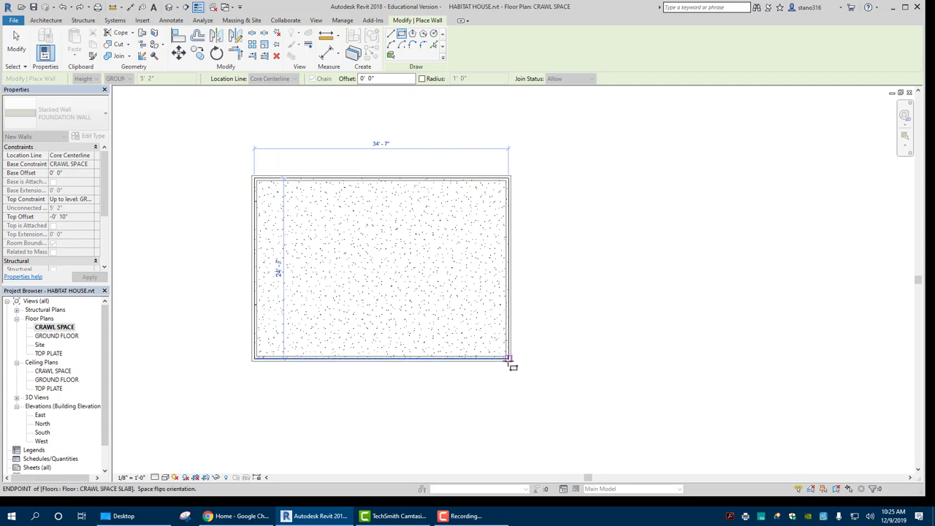
pyautogui.scroll(5, 512, 366)
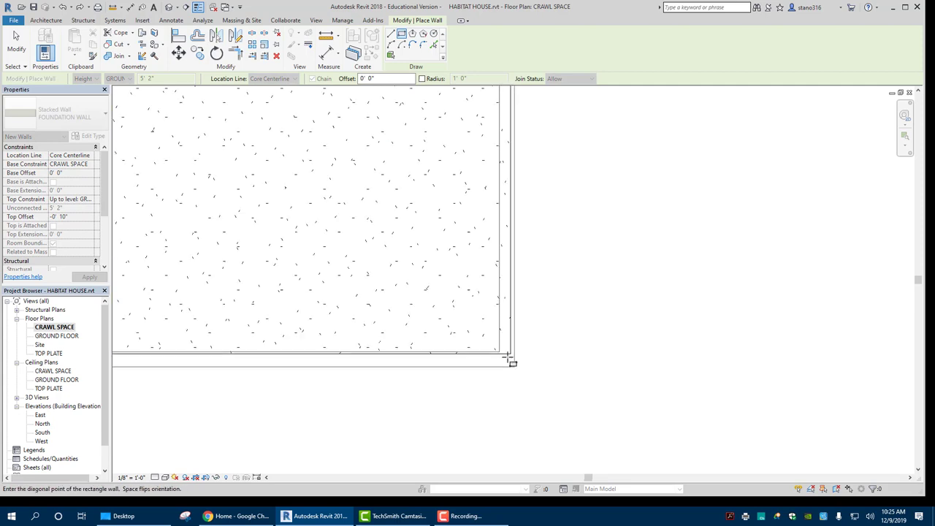
pyautogui.scroll(-3, 515, 360)
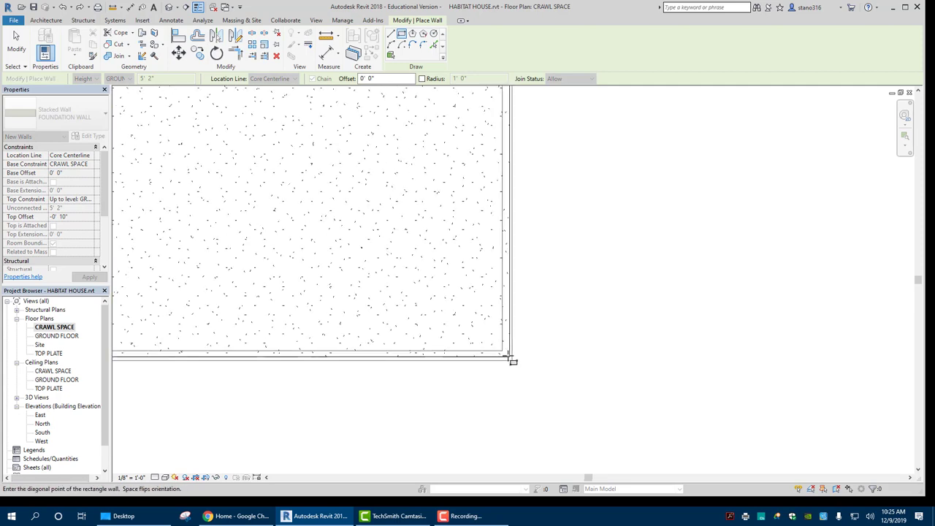
pyautogui.scroll(2, 512, 360)
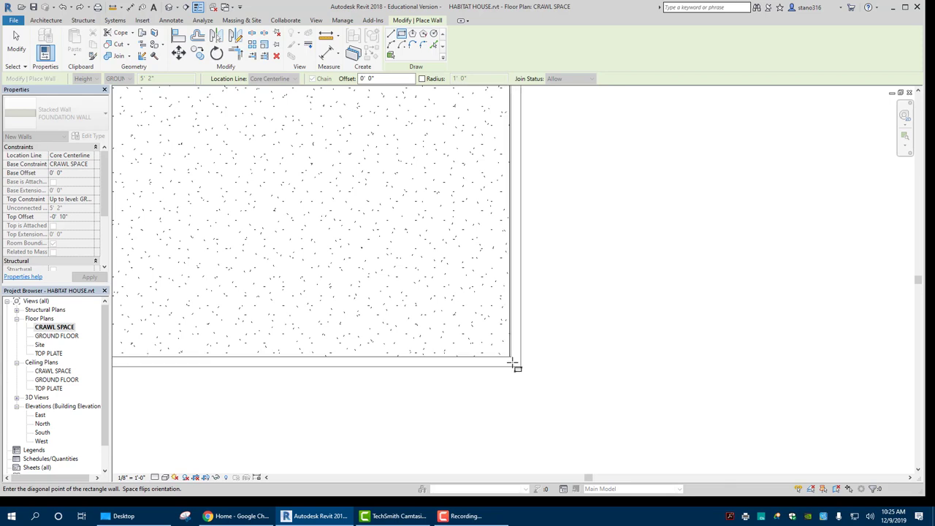
pyautogui.click(510, 357)
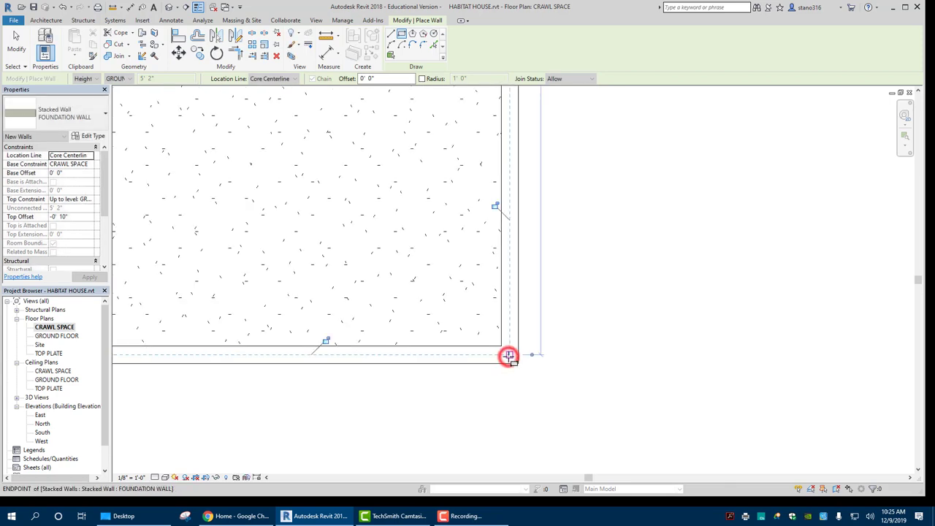
pyautogui.scroll(-5, 426, 314)
pyautogui.rightClick(483, 245)
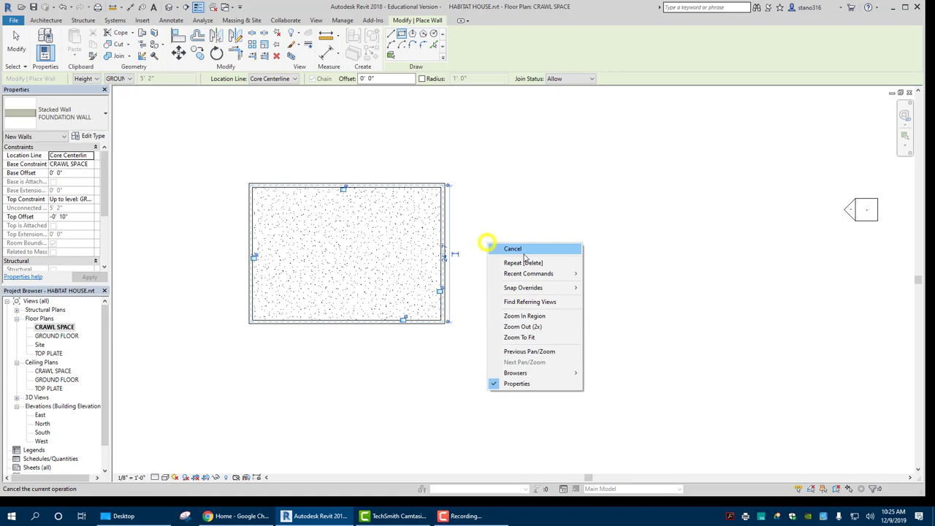
pyautogui.click(518, 249)
pyautogui.scroll(1, 208, 139)
pyautogui.rightClick(209, 139)
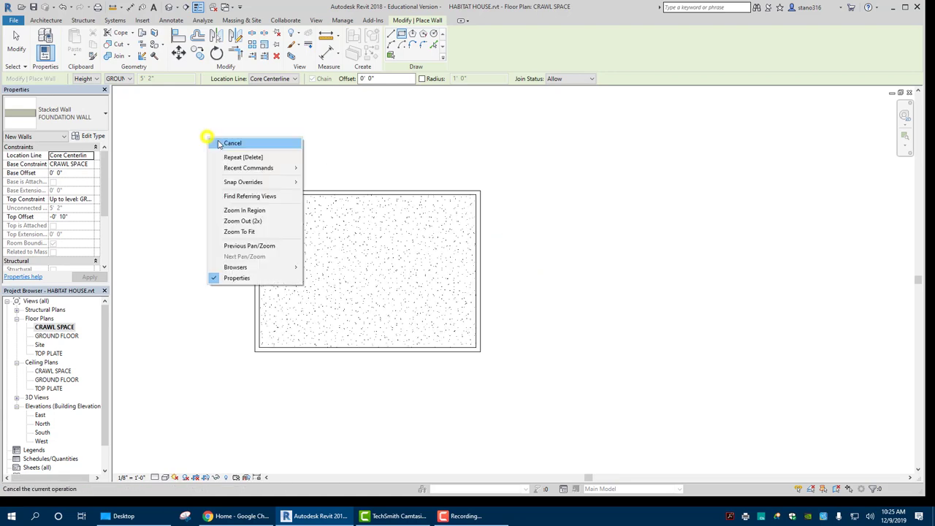
pyautogui.click(223, 142)
# Step: Return to the default 3D view, face LEFT, and zoom onto the foundation wall
pyautogui.click(169, 7)
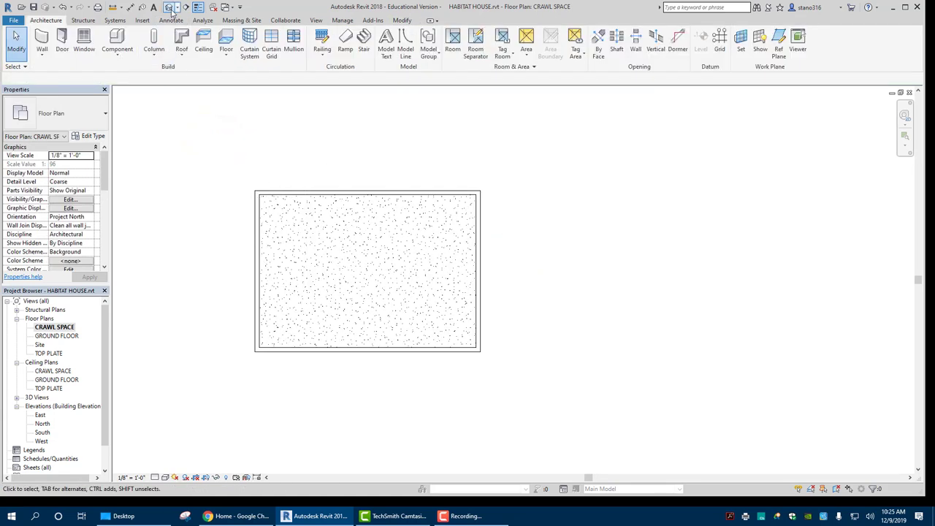
pyautogui.scroll(3, 533, 451)
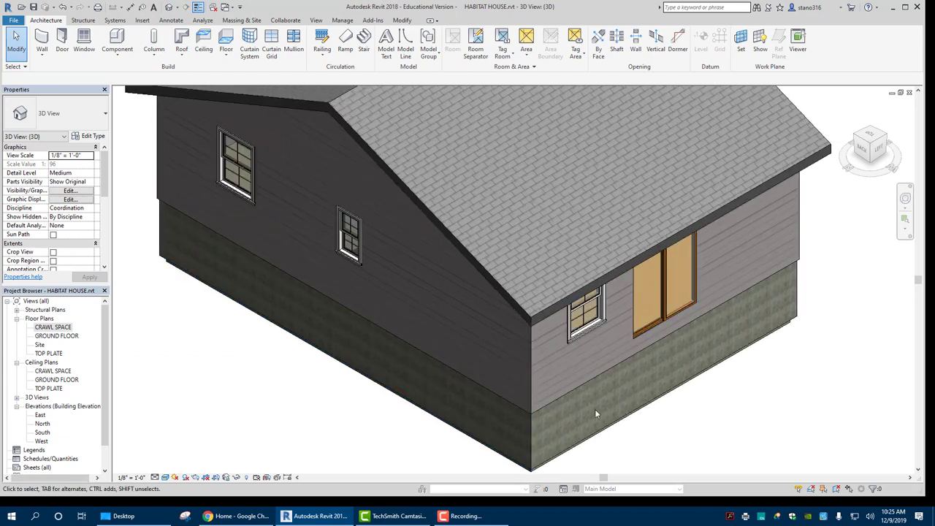
pyautogui.click(878, 149)
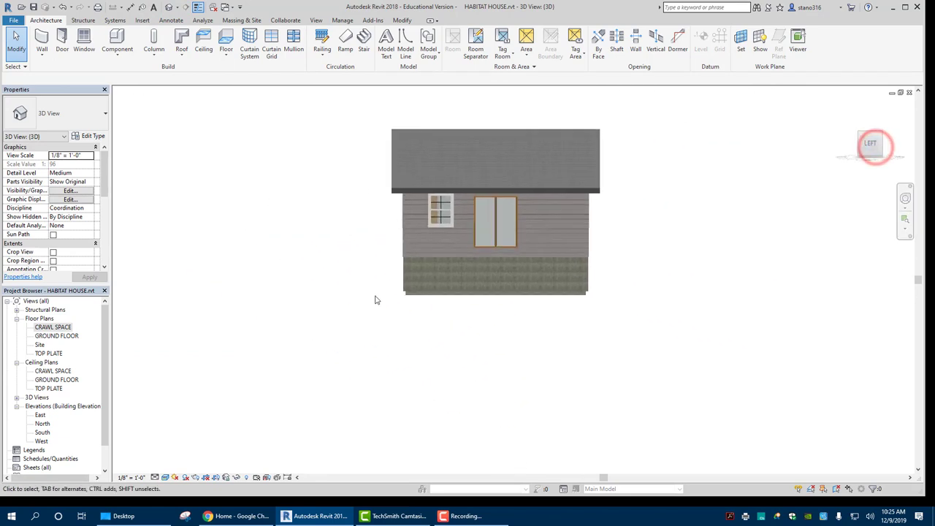
pyautogui.scroll(3, 458, 327)
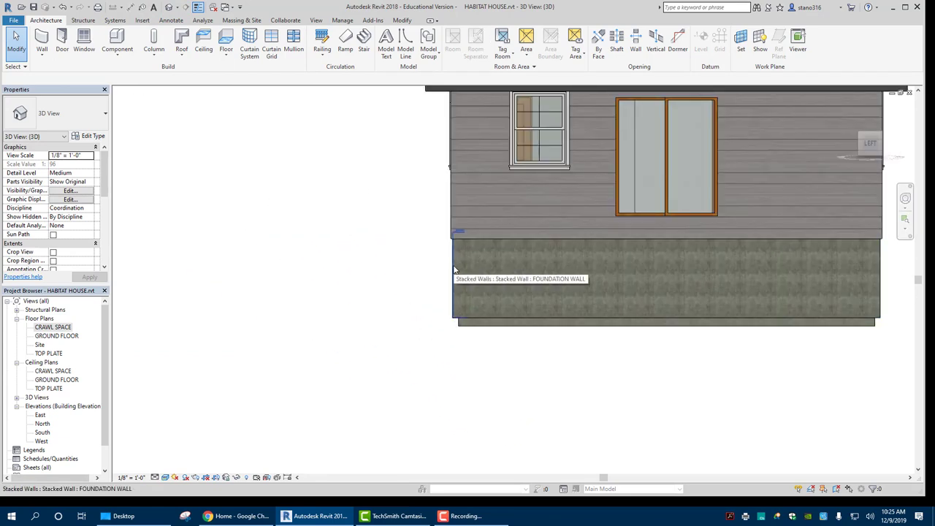
pyautogui.scroll(3, 453, 270)
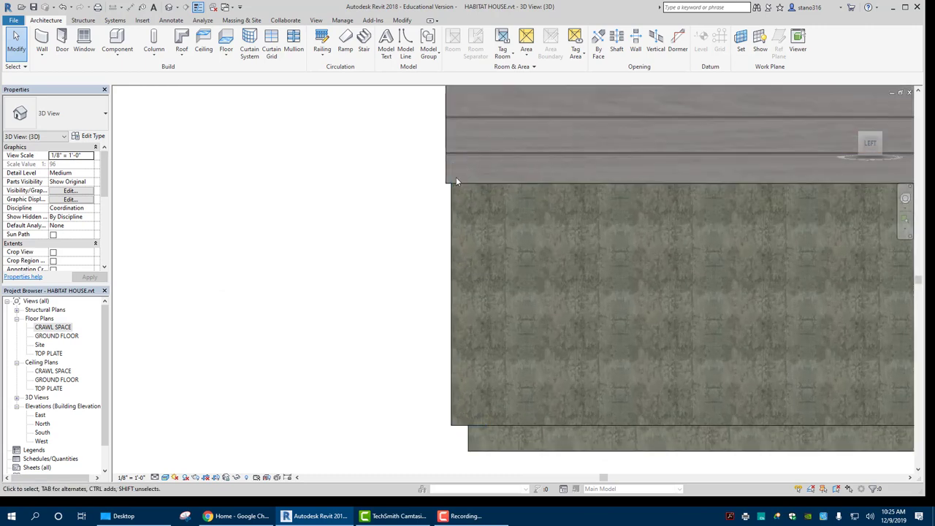
pyautogui.doubleClick(47, 326)
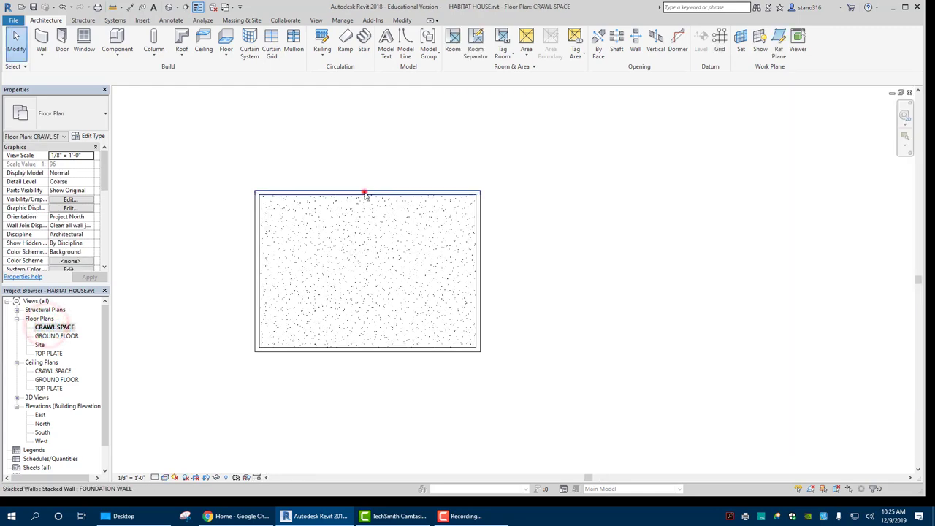
pyautogui.click(365, 192)
pyautogui.click(477, 246)
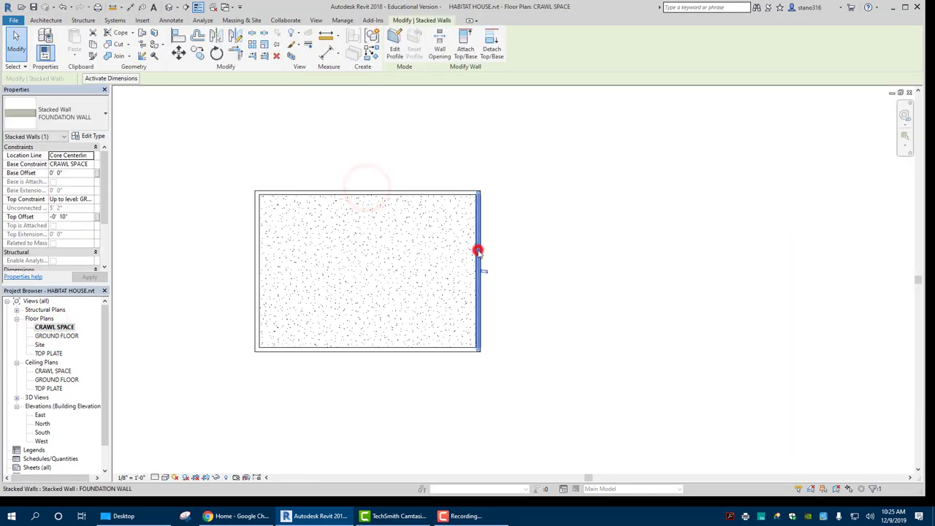
pyautogui.click(404, 349)
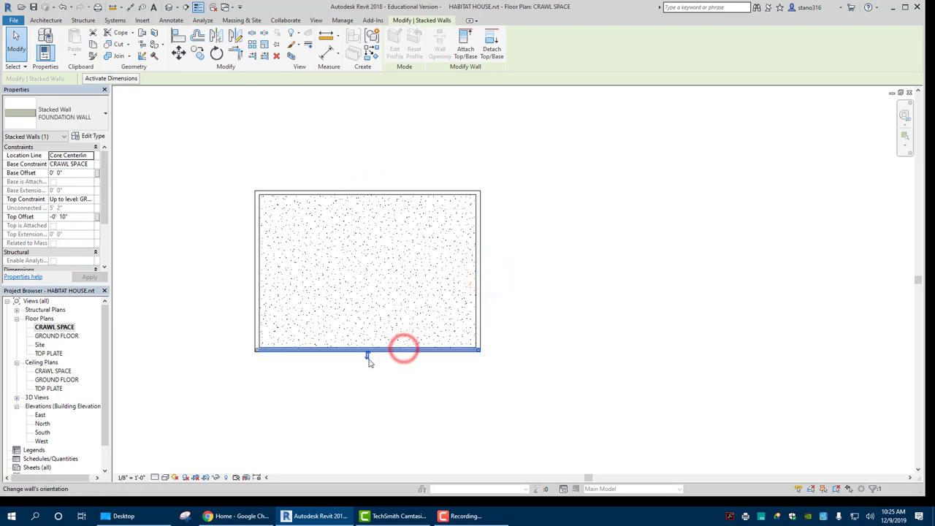
pyautogui.click(368, 350)
pyautogui.click(256, 265)
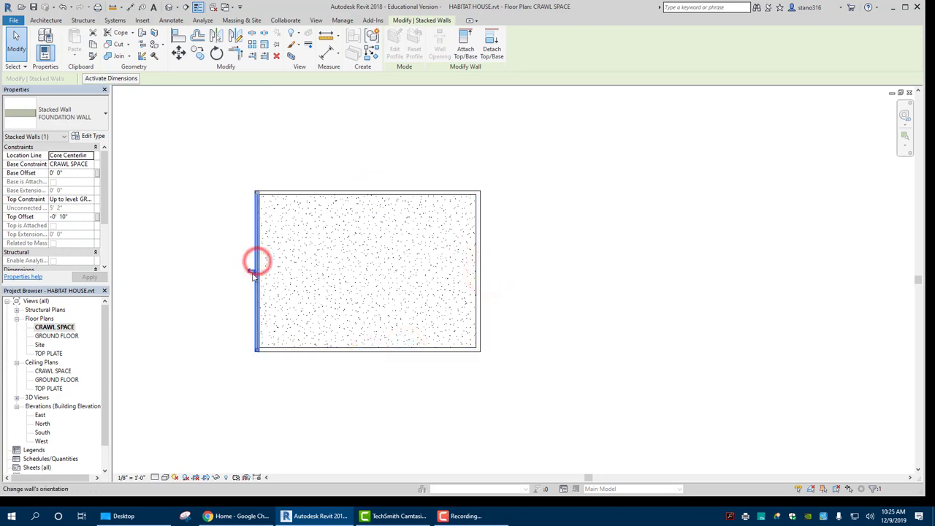
pyautogui.click(250, 271)
pyautogui.click(264, 126)
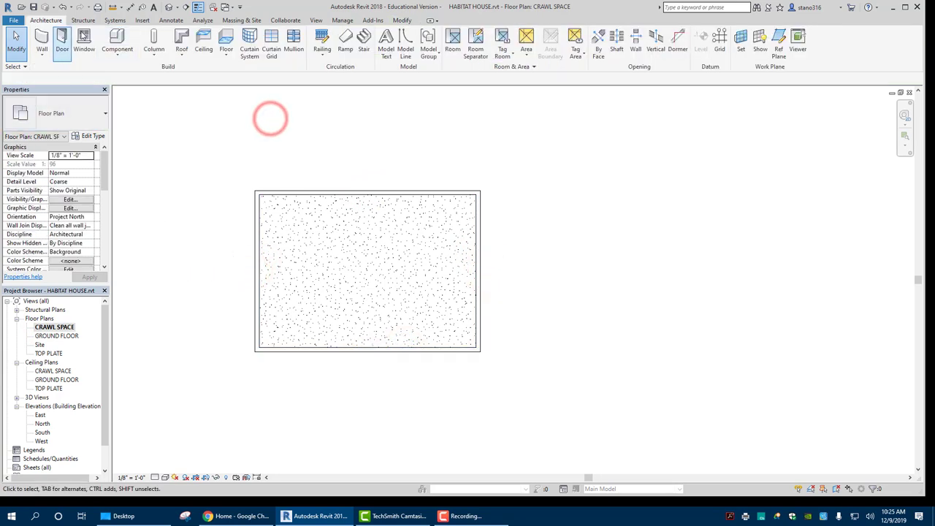
# Step: Start a wall foundation in 3D with the Bearing Footing - 36" x 12" type
pyautogui.click(166, 7)
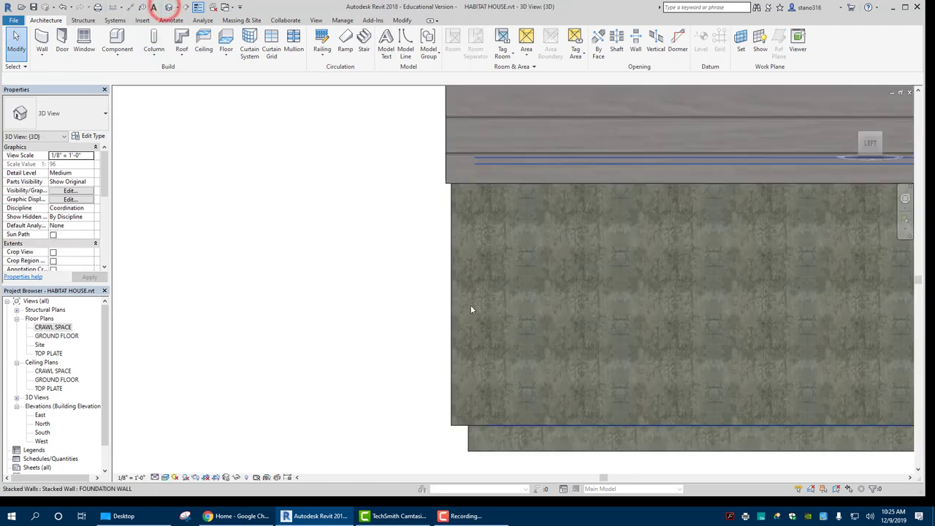
pyautogui.scroll(-3, 450, 300)
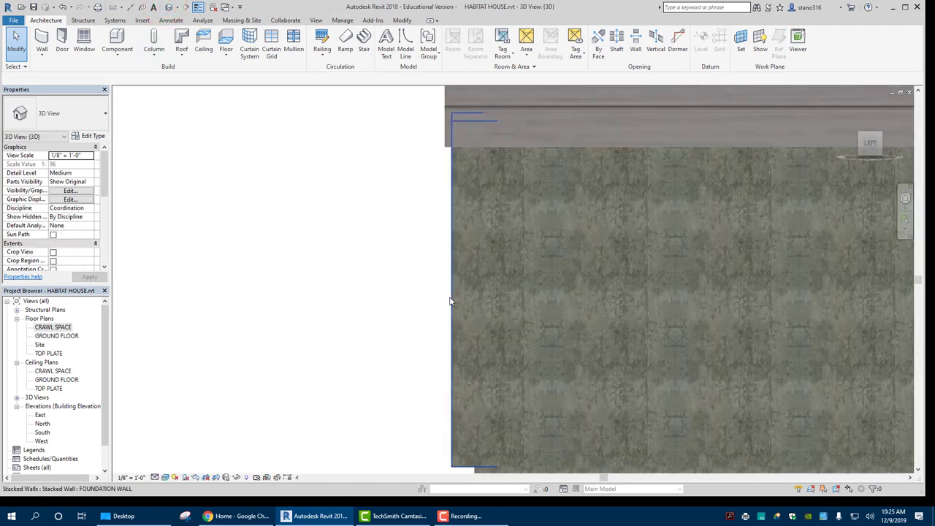
pyautogui.moveTo(371, 349); pyautogui.dragTo(292, 284, button='middle')
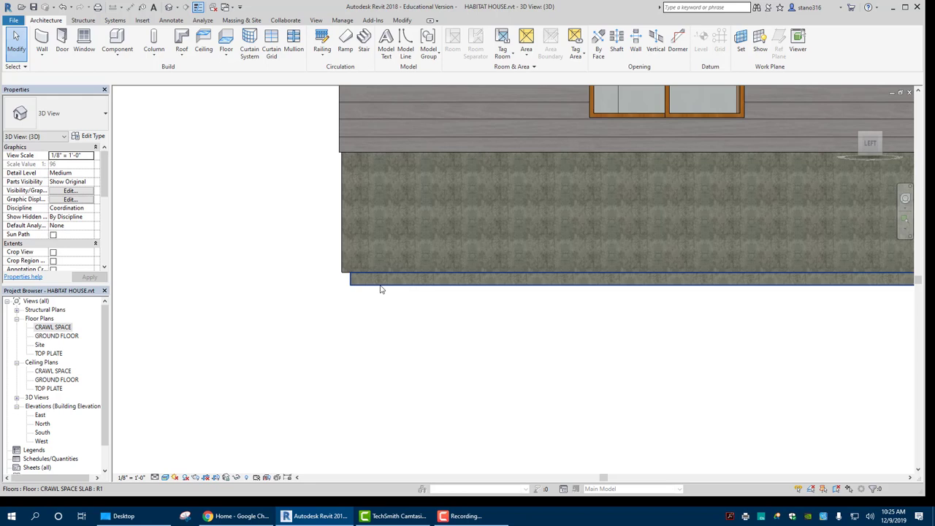
pyautogui.moveTo(376, 349); pyautogui.dragTo(248, 371, button='middle')
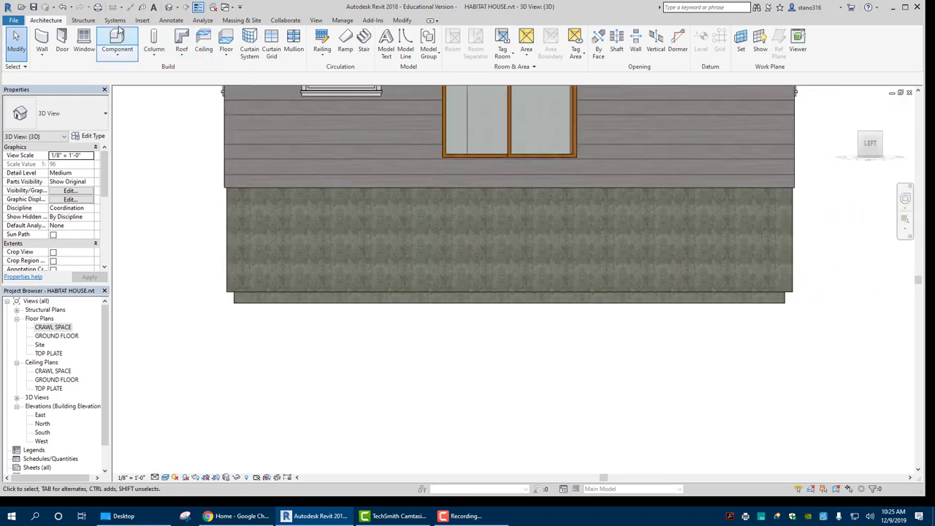
pyautogui.click(79, 20)
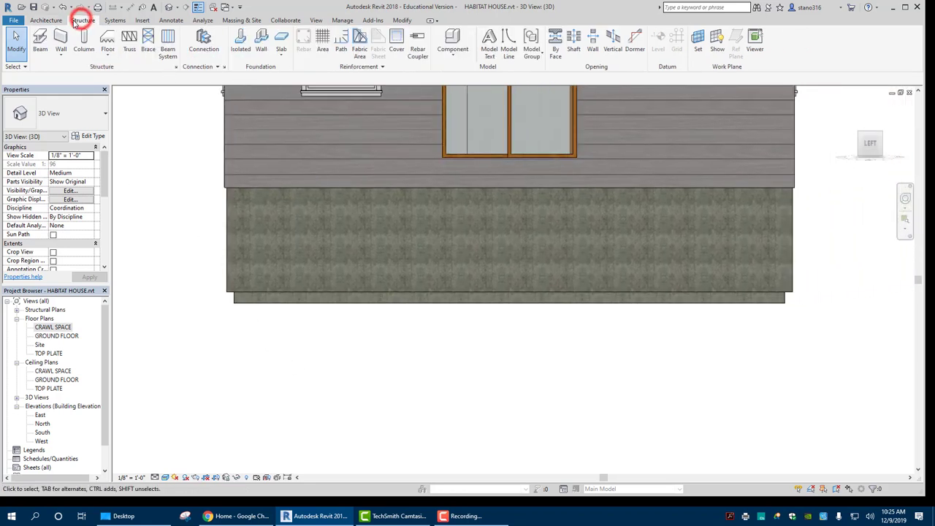
pyautogui.click(240, 47)
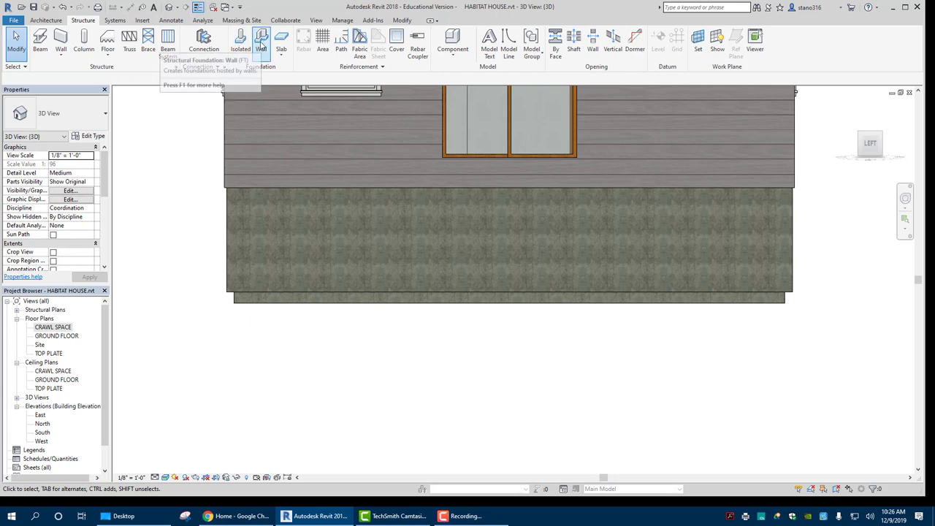
pyautogui.click(261, 45)
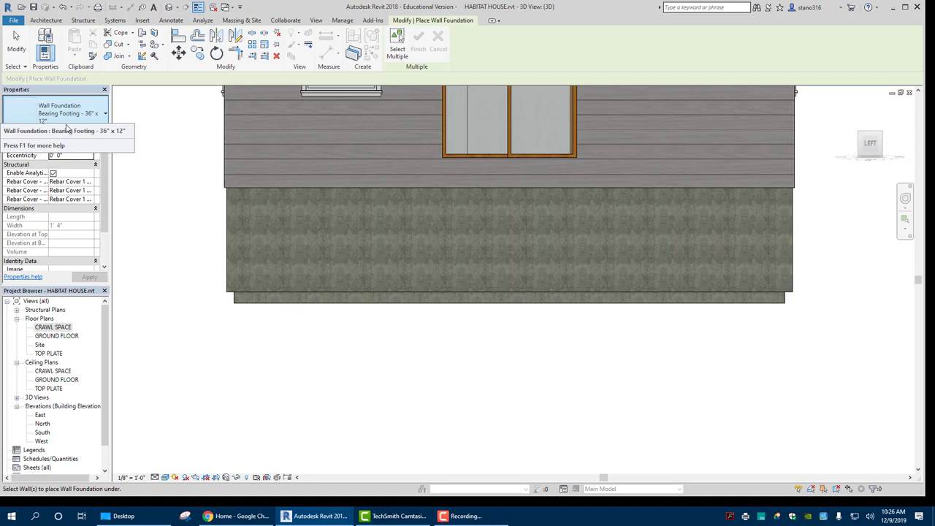
pyautogui.click(91, 136)
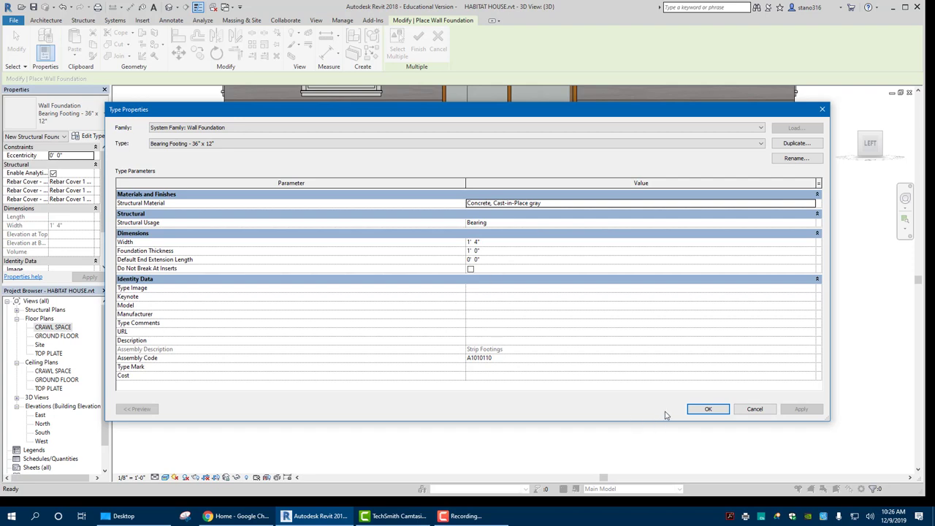
pyautogui.click(694, 409)
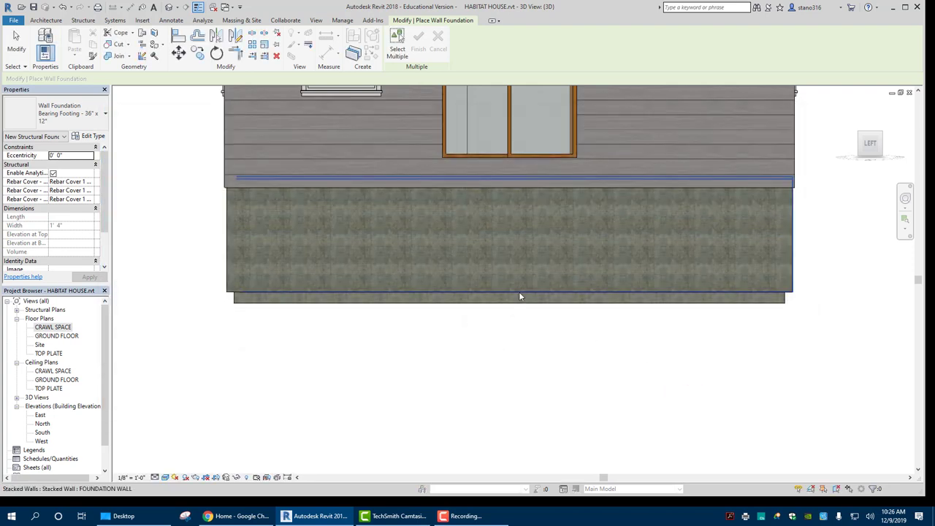
# Step: Place the bearing footing under each of the four foundation walls
pyautogui.click(520, 296)
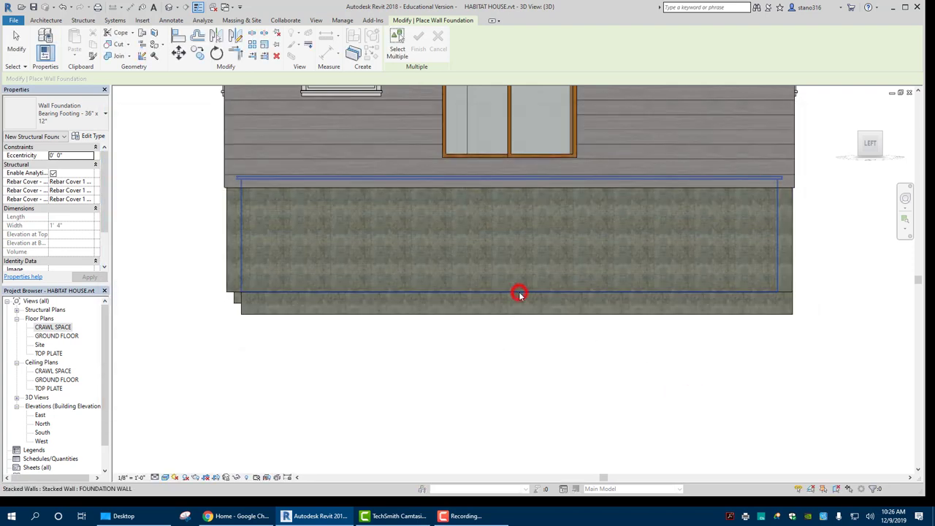
pyautogui.click(881, 154)
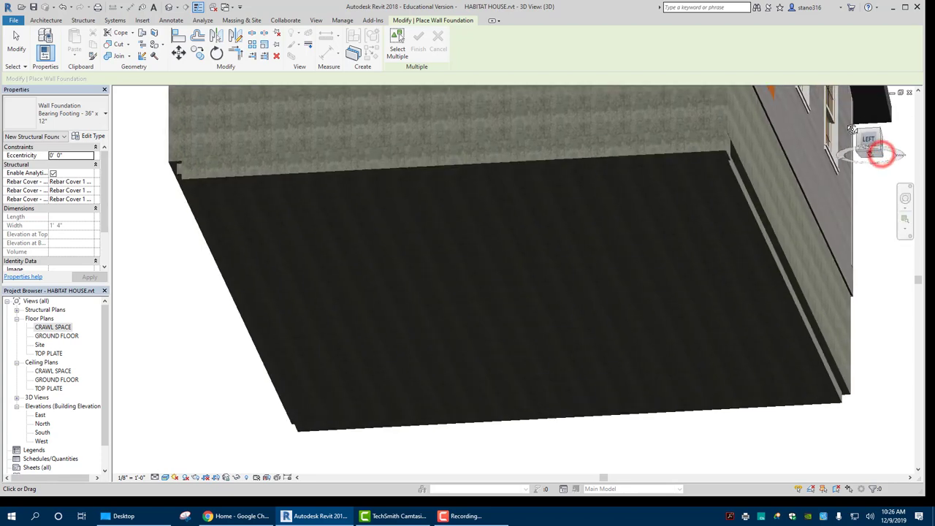
pyautogui.click(753, 203)
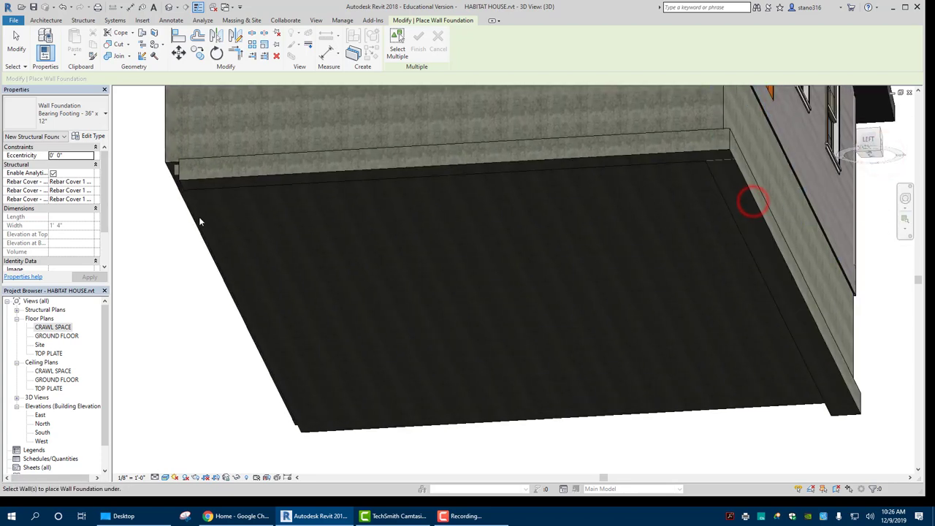
pyautogui.click(172, 174)
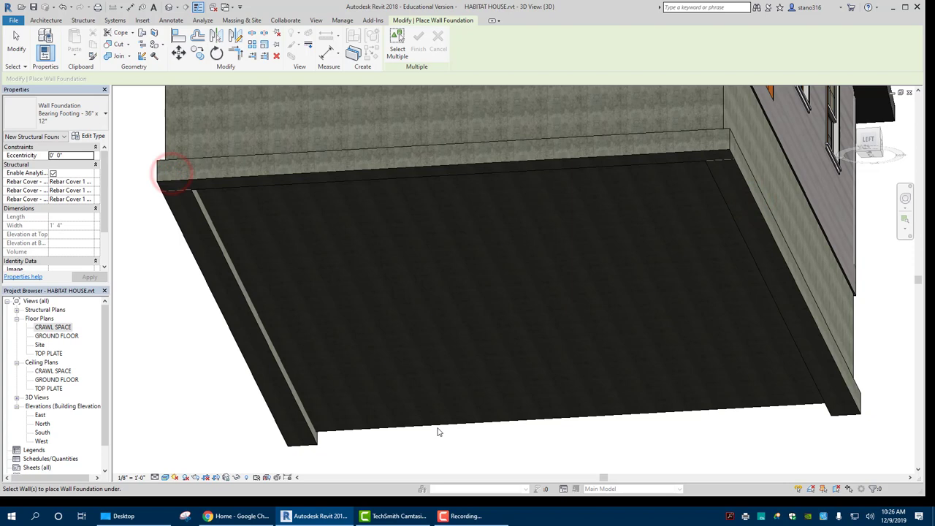
pyautogui.click(881, 159)
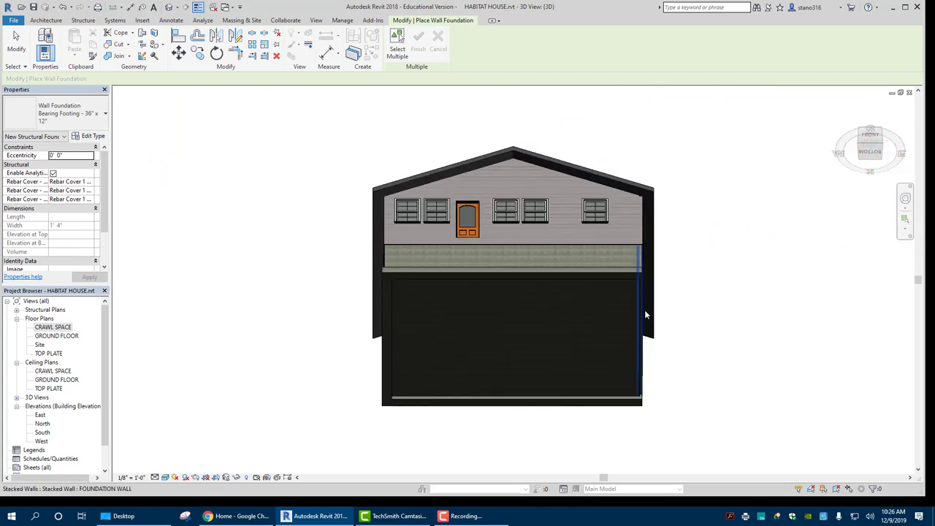
pyautogui.click(644, 311)
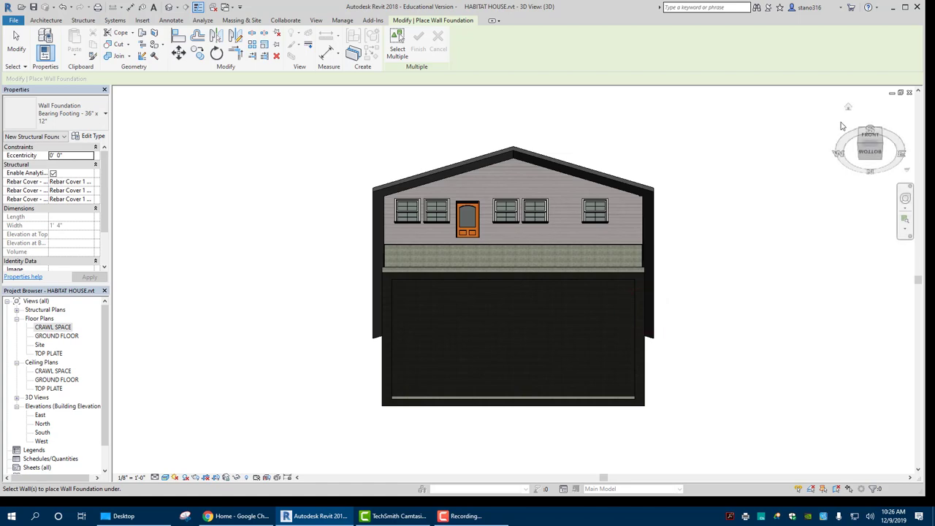
pyautogui.click(851, 108)
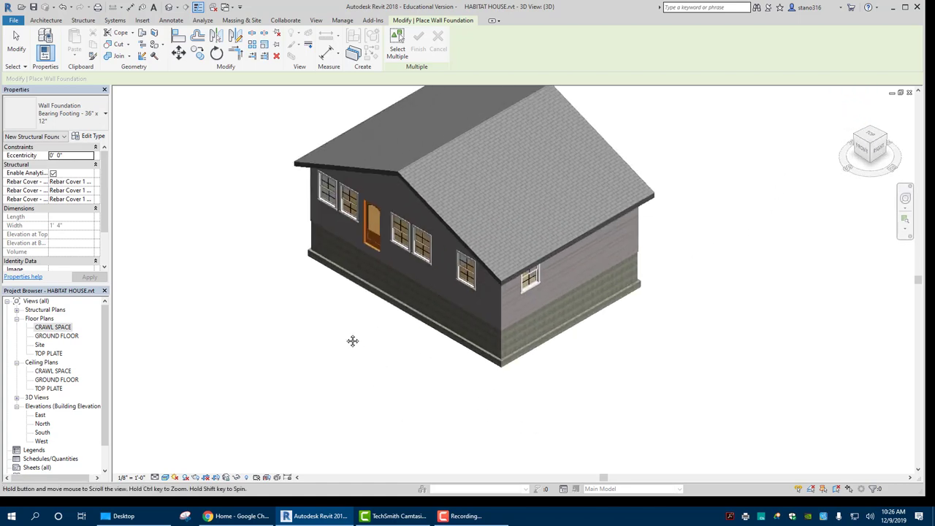
pyautogui.moveTo(352, 341); pyautogui.dragTo(341, 332, button='middle')
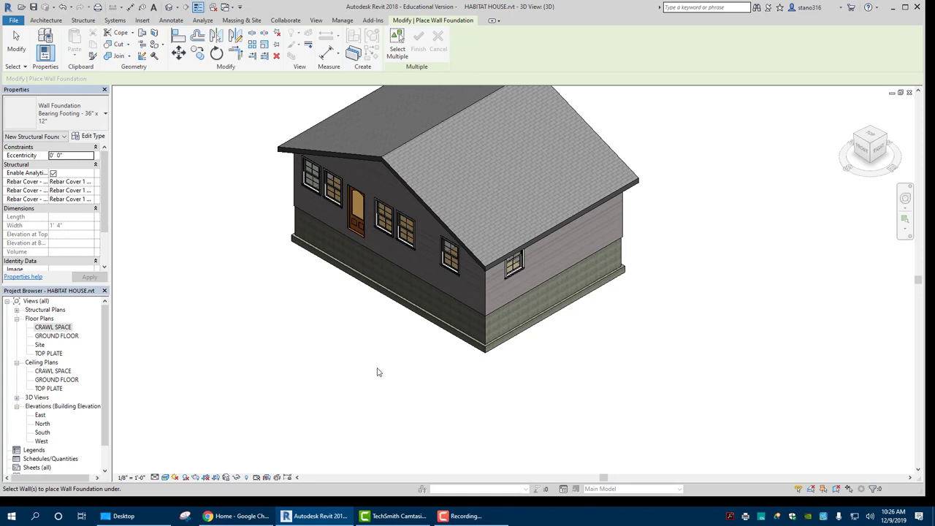
pyautogui.keyDown('shift'); pyautogui.moveTo(347, 364); pyautogui.dragTo(306, 414, button='middle'); pyautogui.keyUp('shift')
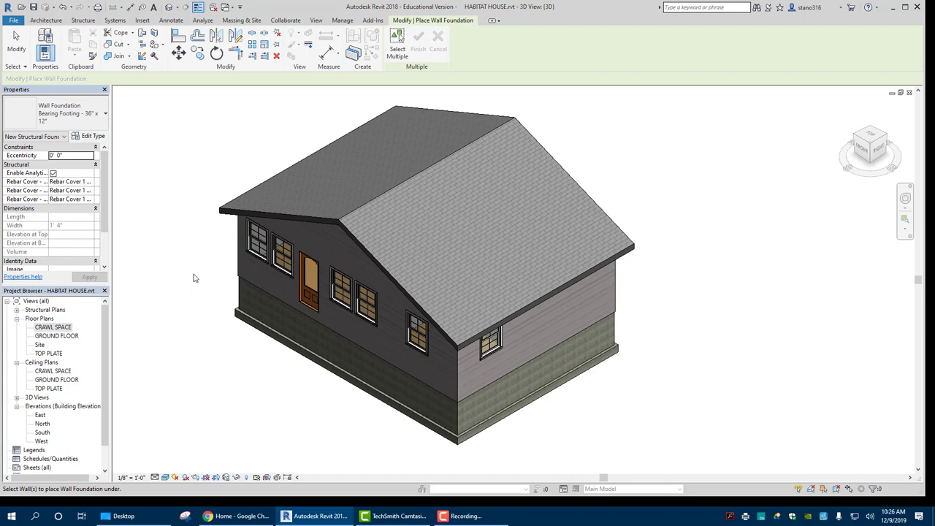
pyautogui.rightClick(197, 272)
# Step: Enable a section box, drop its top below the roof, and view the house from TOP
pyautogui.click(222, 278)
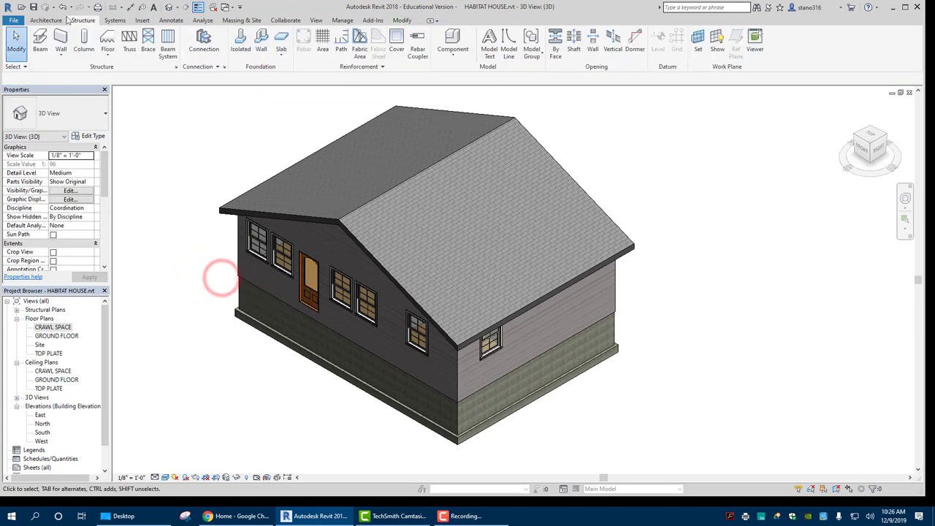
pyautogui.click(43, 19)
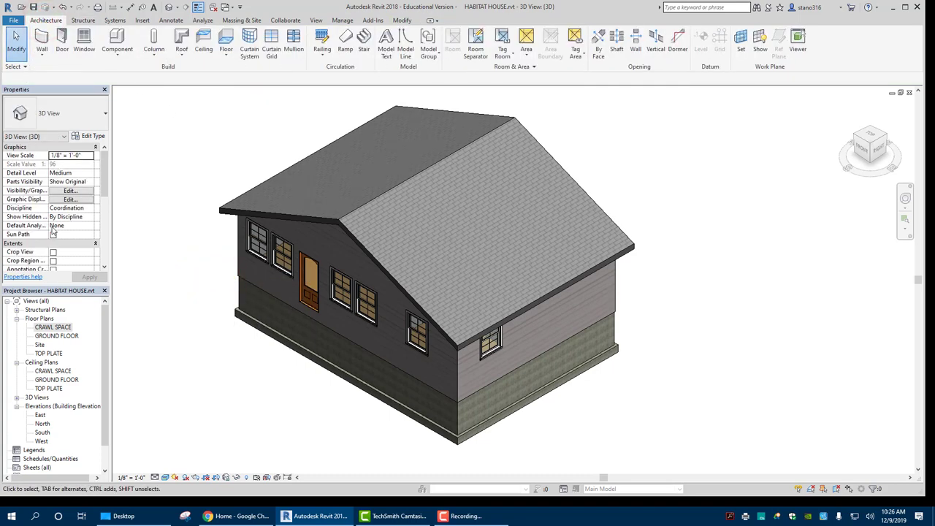
pyautogui.scroll(-5, 62, 245)
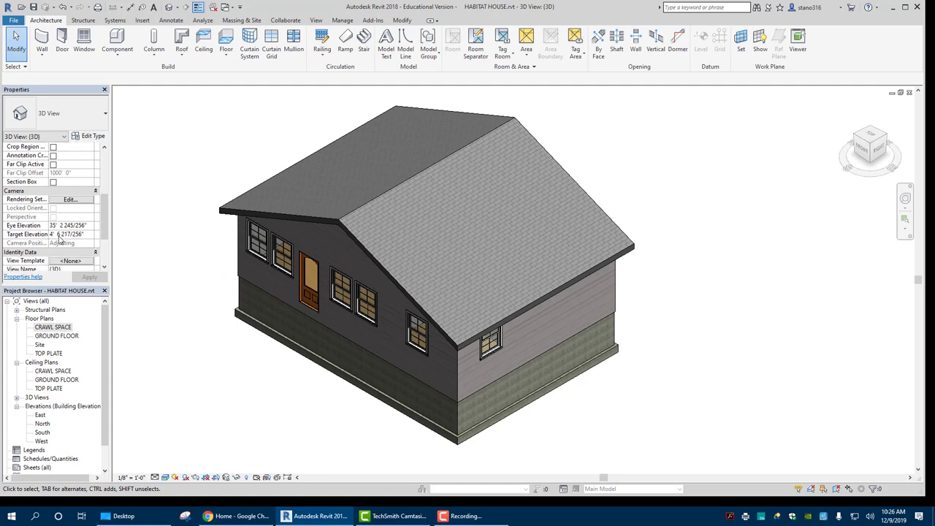
pyautogui.click(52, 182)
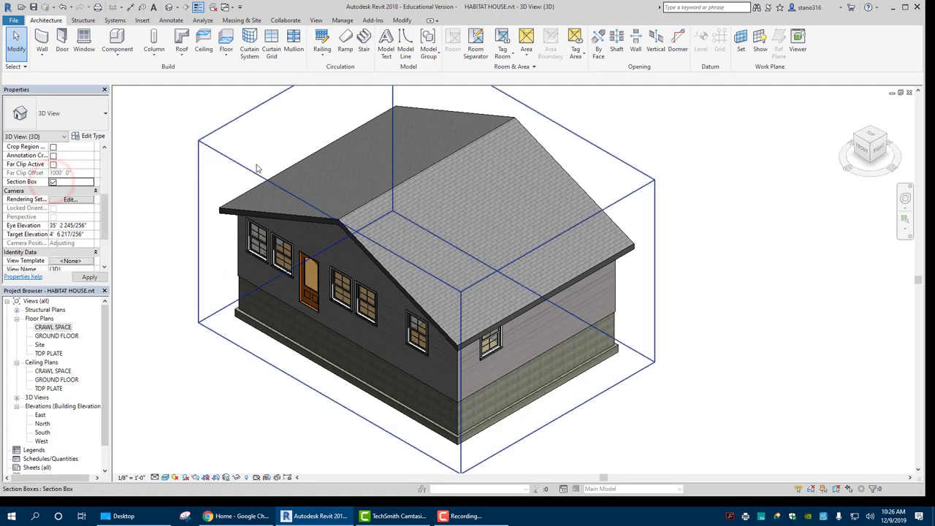
pyautogui.click(241, 165)
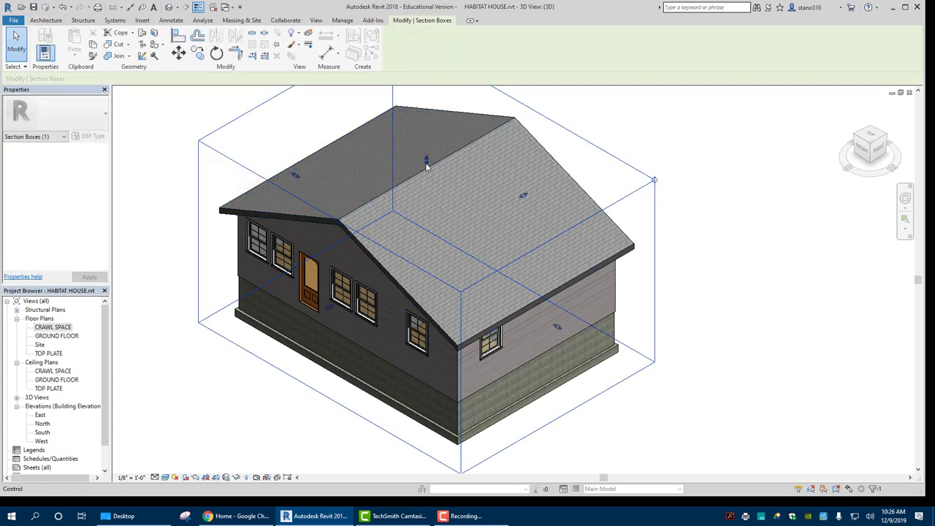
pyautogui.moveTo(426, 160); pyautogui.dragTo(426, 238)
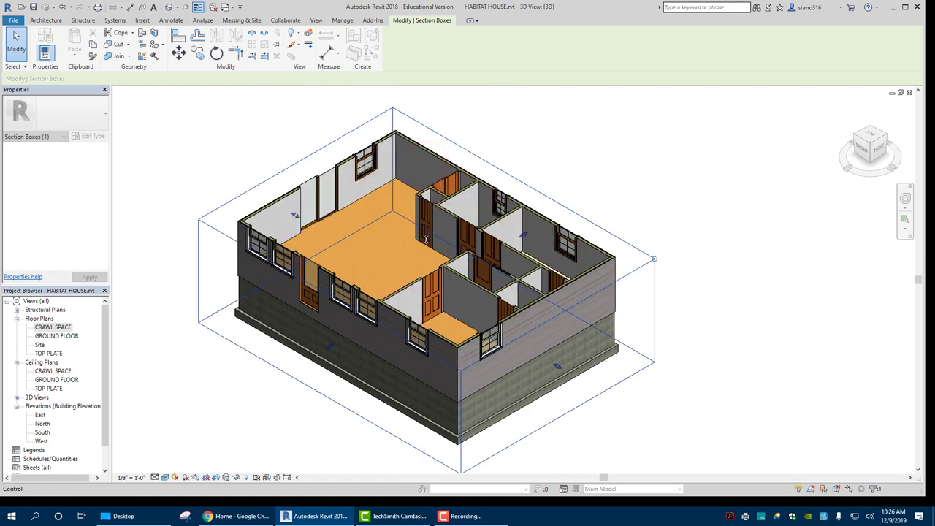
pyautogui.click(867, 137)
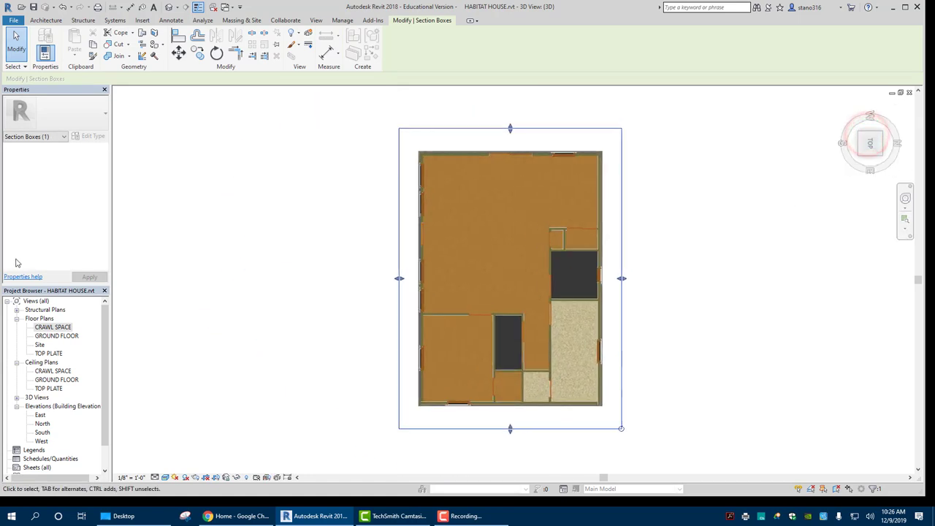
# Step: Open the GROUND FLOOR plan and zoom to the upper rooms beside the sketch image
pyautogui.doubleClick(59, 337)
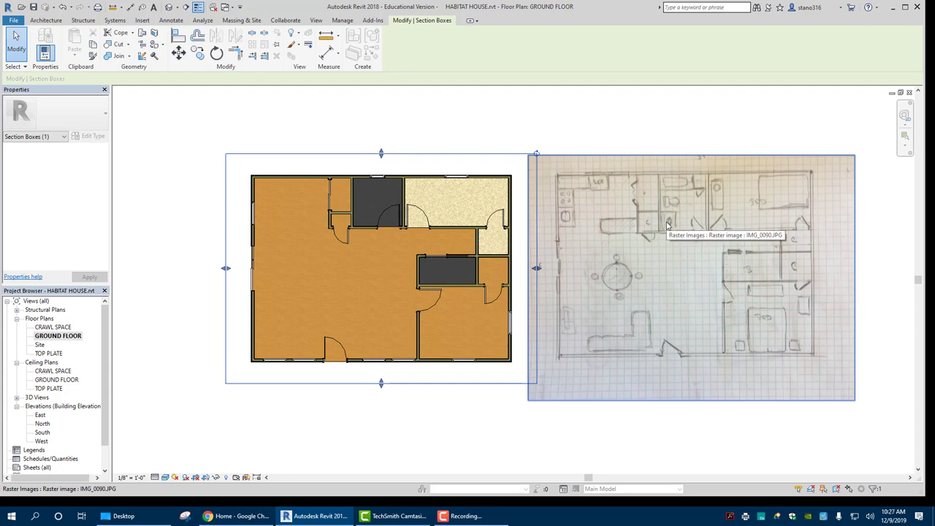
pyautogui.scroll(4, 378, 193)
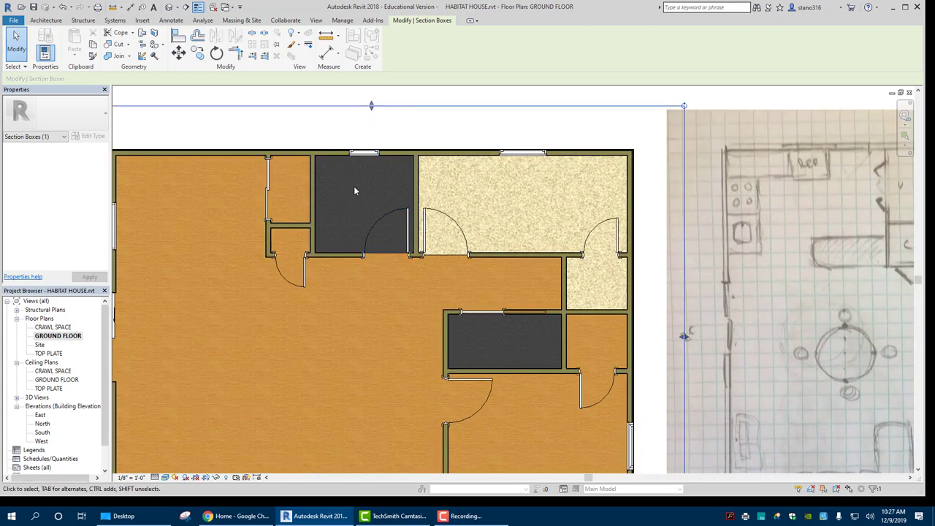
pyautogui.moveTo(603, 267); pyautogui.dragTo(501, 278, button='middle')
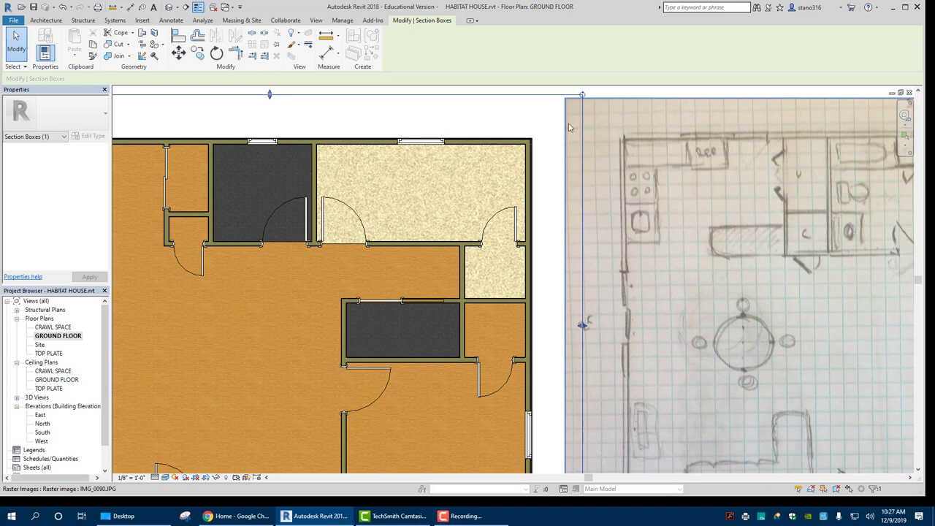
pyautogui.click(48, 20)
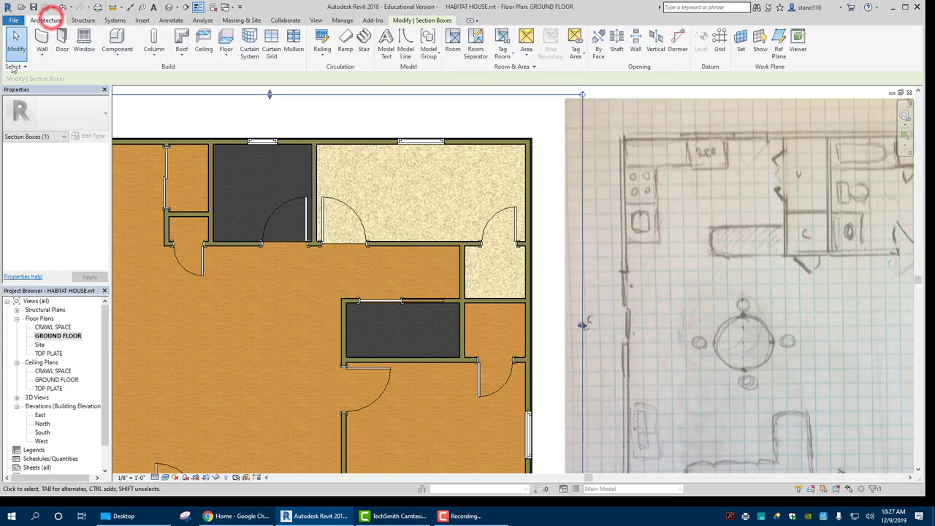
# Step: Load Toilet-Domestic-3D from Plumbing > Architectural > Fixtures > Water Closets as a component
pyautogui.click(115, 34)
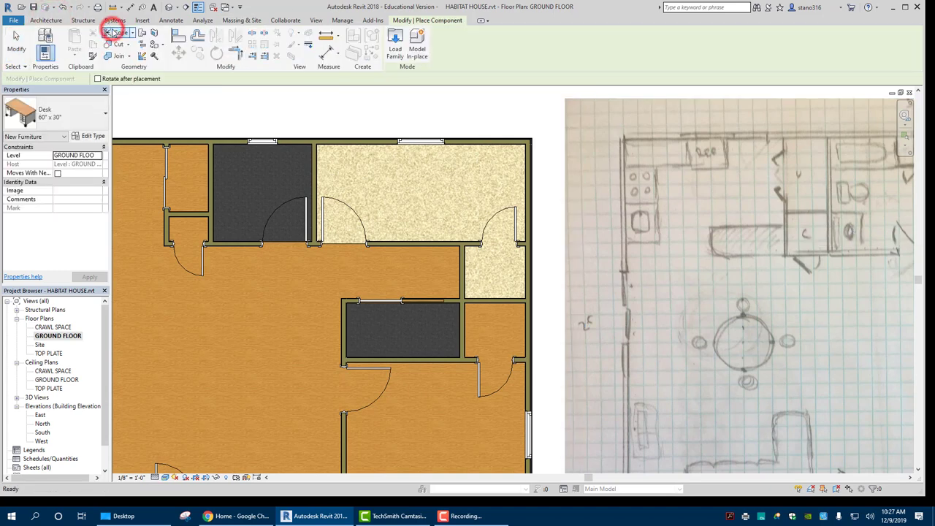
pyautogui.click(399, 44)
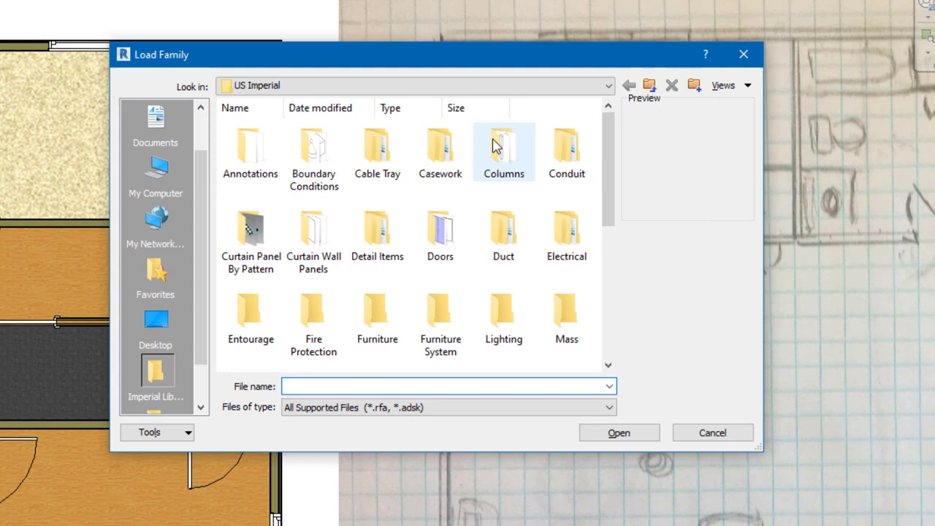
pyautogui.scroll(-3, 440, 255)
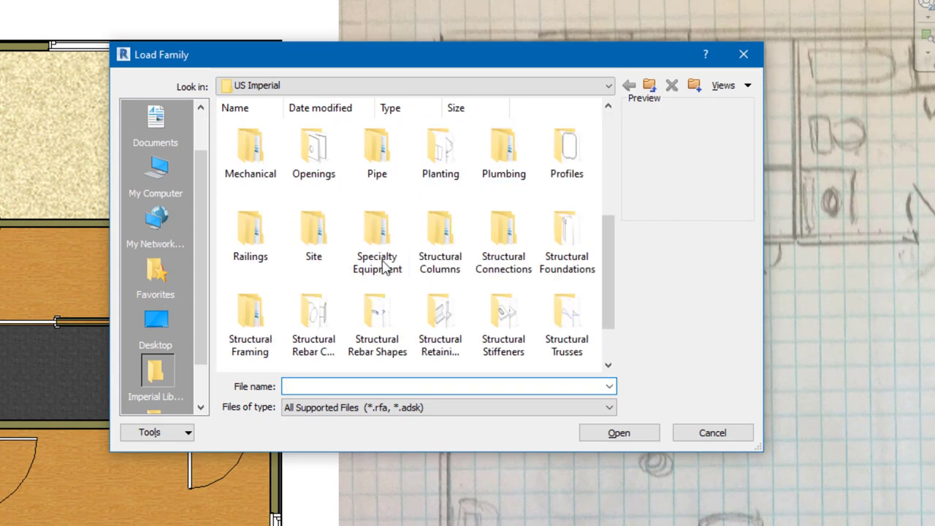
pyautogui.doubleClick(503, 169)
pyautogui.doubleClick(250, 150)
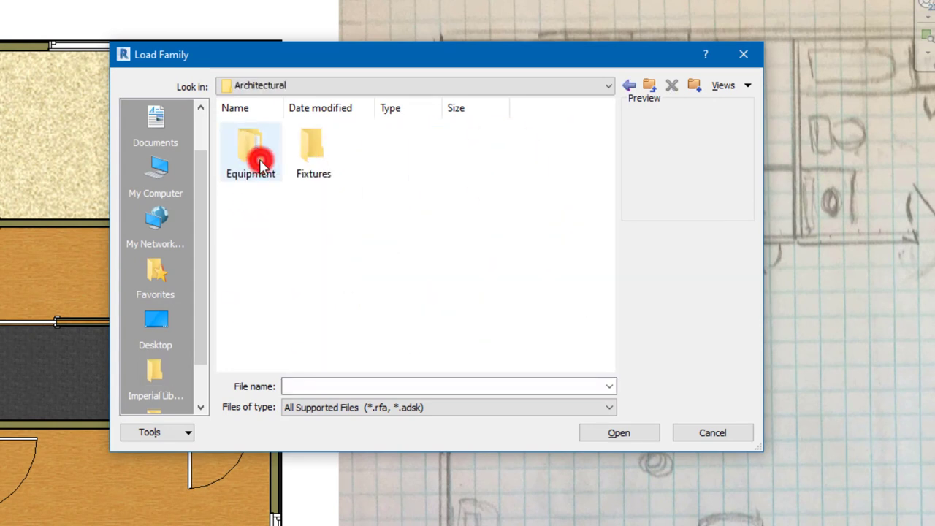
pyautogui.doubleClick(310, 153)
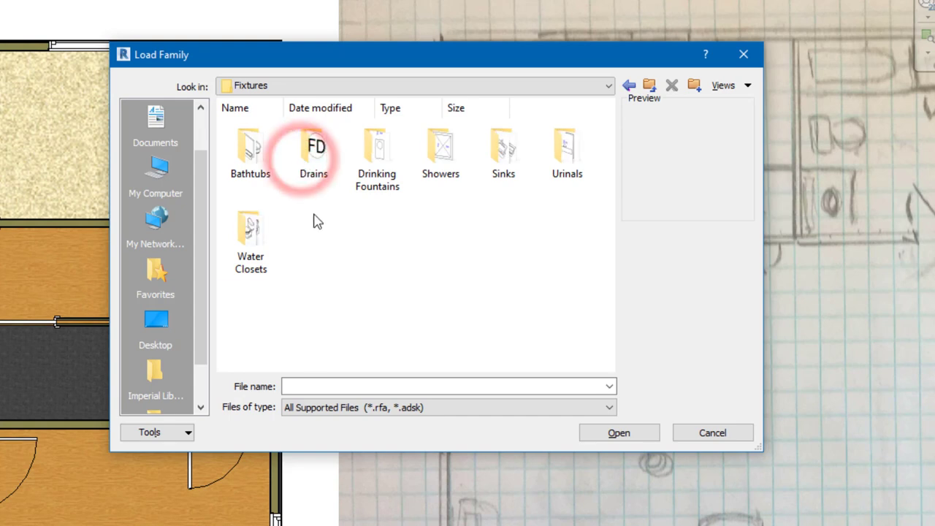
pyautogui.doubleClick(254, 248)
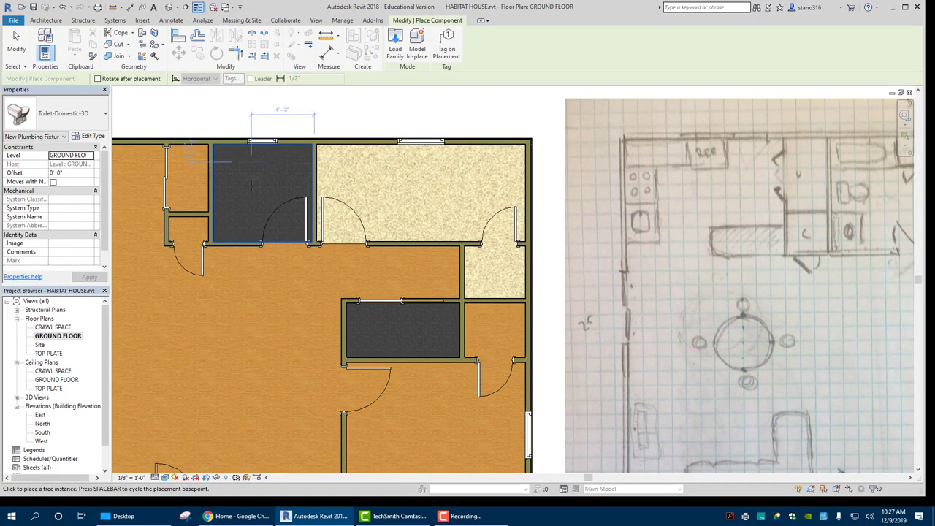
# Step: Rotate the toilet, place it against the upper bathroom's left wall, and end placement
pyautogui.press('space')
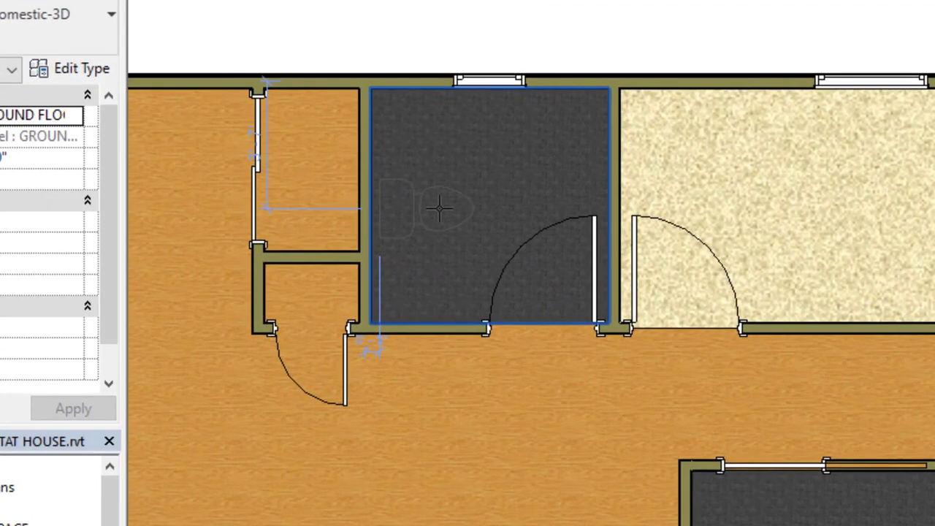
pyautogui.click(440, 207)
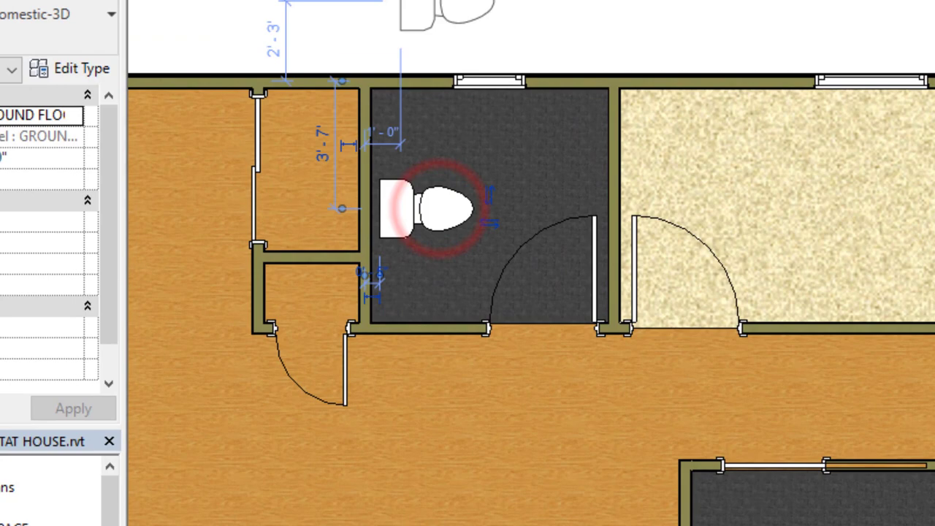
pyautogui.rightClick(440, 3)
pyautogui.click(552, 10)
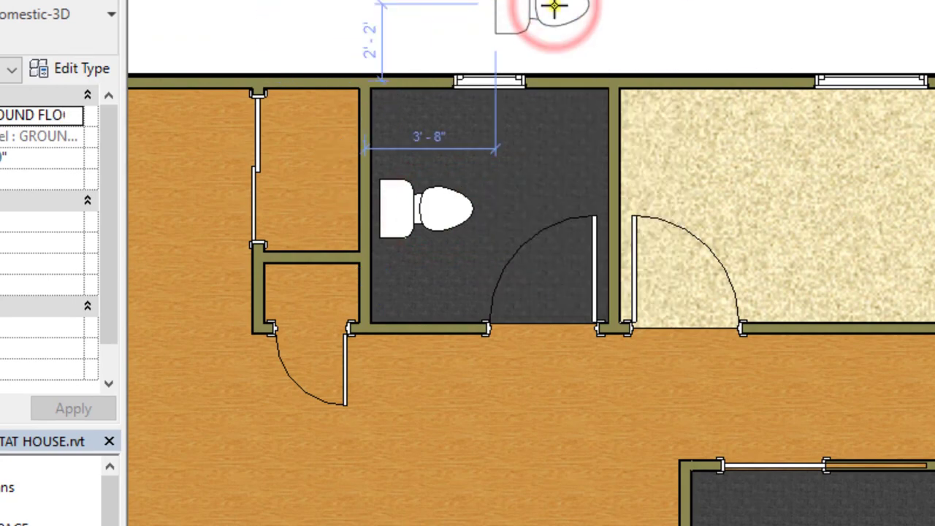
pyautogui.rightClick(527, 13)
pyautogui.click(528, 13)
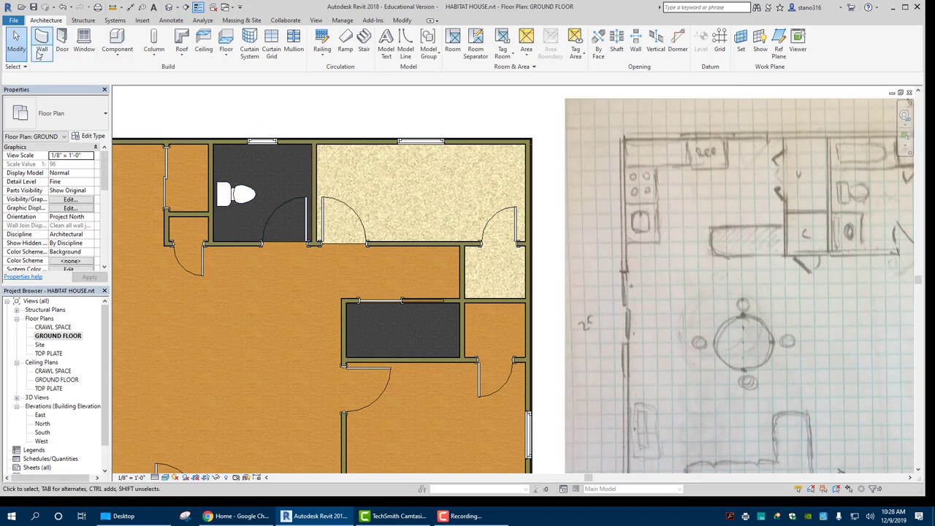
# Step: Load Tub-Rectangular-3D from Plumbing > Architectural > Fixtures > Bathtubs for the top wall
pyautogui.click(118, 42)
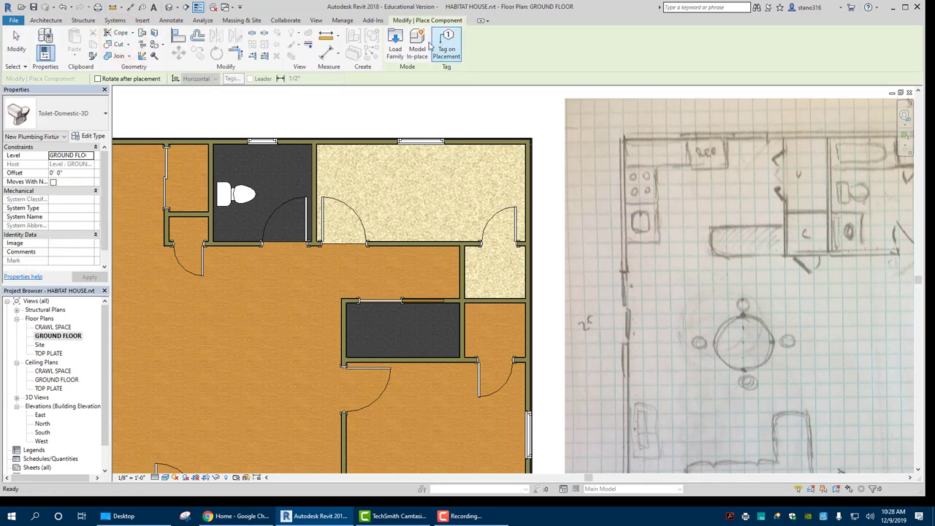
pyautogui.click(396, 40)
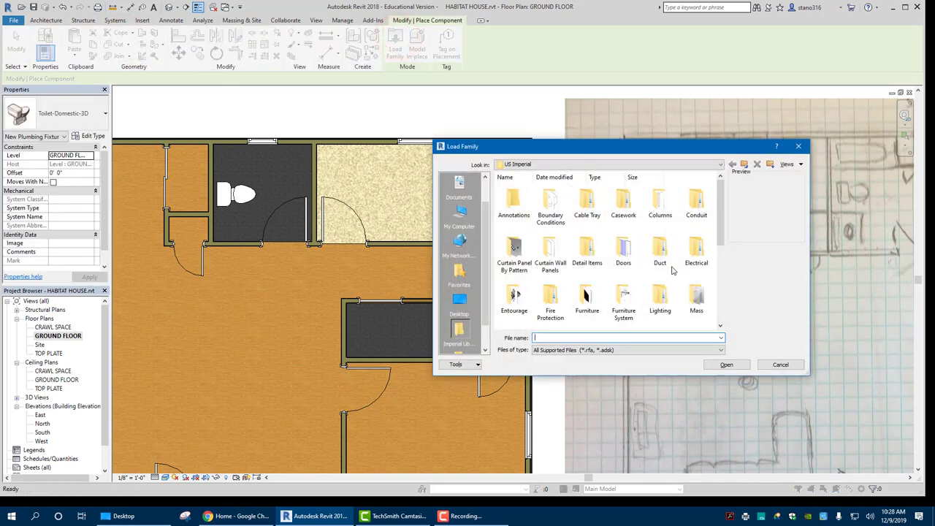
pyautogui.scroll(-3, 677, 270)
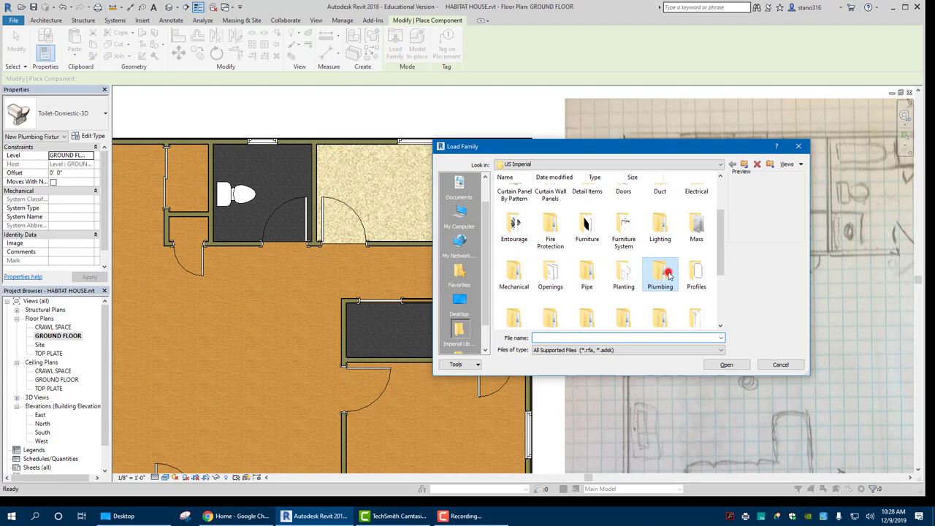
pyautogui.doubleClick(659, 257)
pyautogui.doubleClick(425, 195)
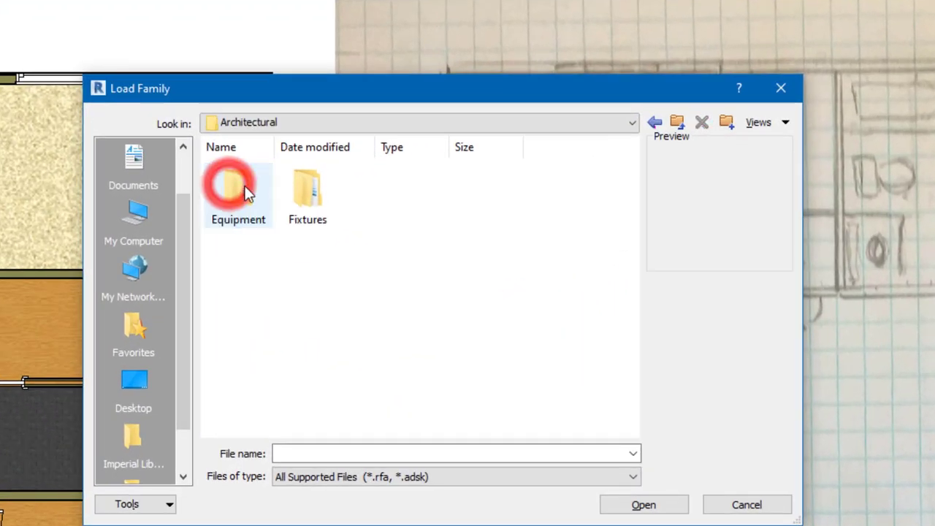
pyautogui.click(476, 200)
pyautogui.doubleClick(313, 196)
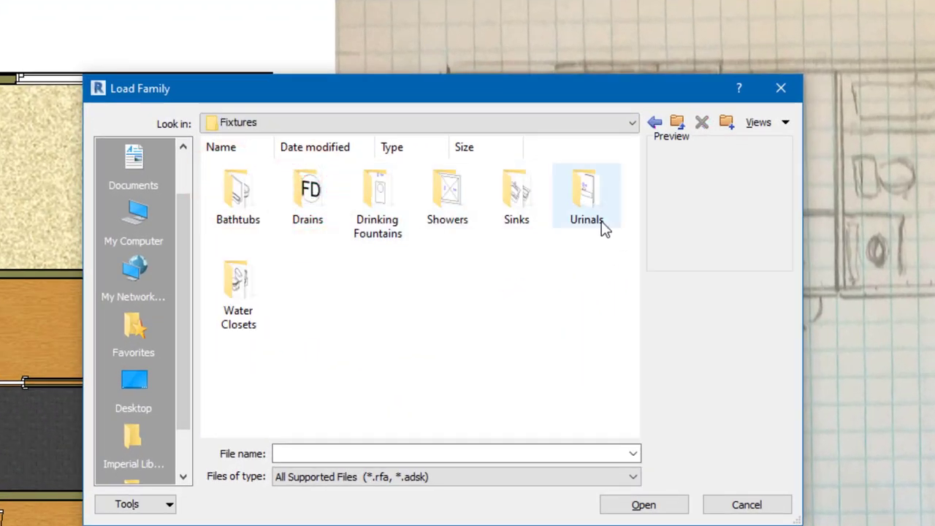
pyautogui.doubleClick(241, 192)
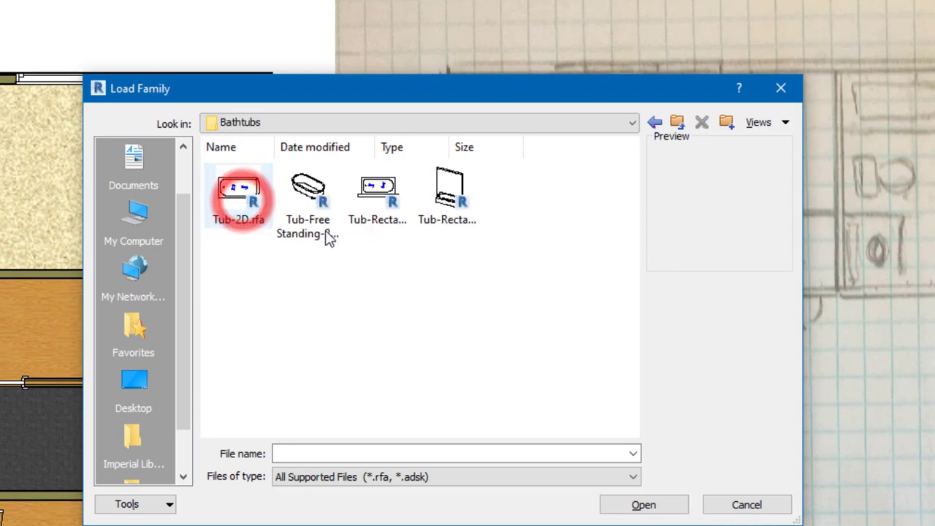
pyautogui.click(447, 204)
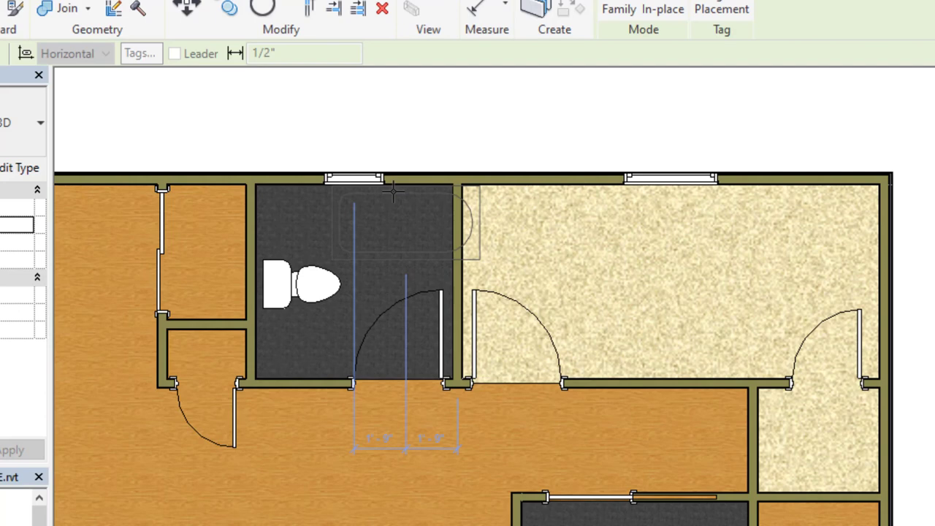
# Step: Place the bathtub along the bathroom's top wall and end the component placement
pyautogui.click(330, 187)
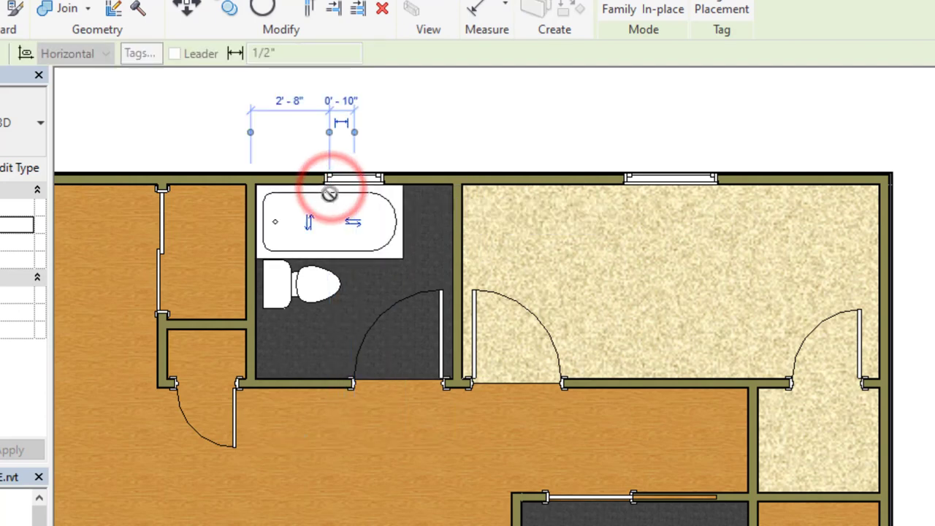
pyautogui.scroll(2, 285, 195)
pyautogui.rightClick(252, 138)
pyautogui.click(311, 151)
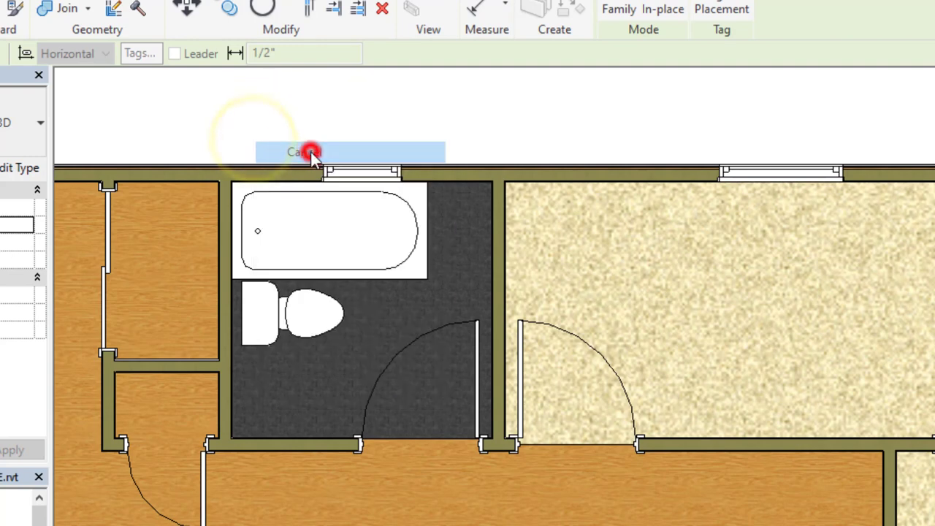
pyautogui.scroll(2, 270, 141)
pyautogui.press('Escape')
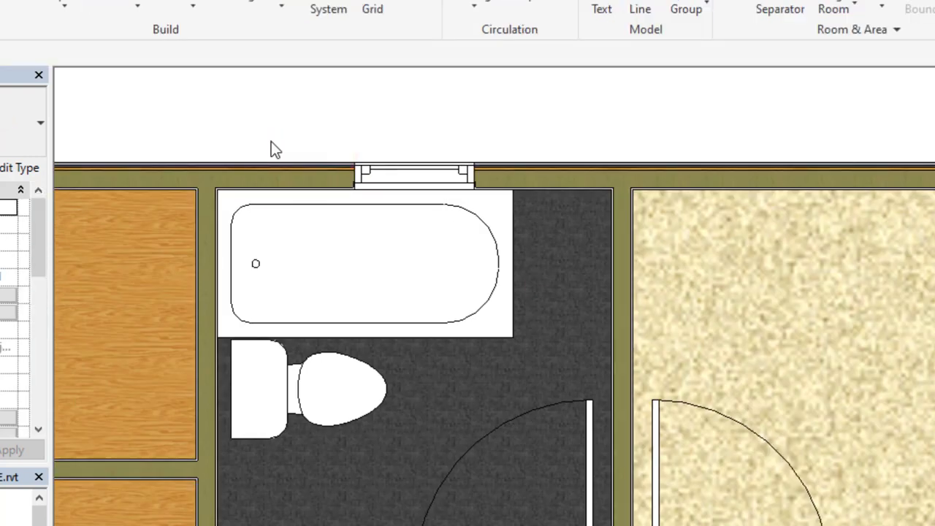
# Step: Nudge the bathtub slightly sideways along the top wall, then deselect it
pyautogui.click(239, 216)
pyautogui.click(234, 209)
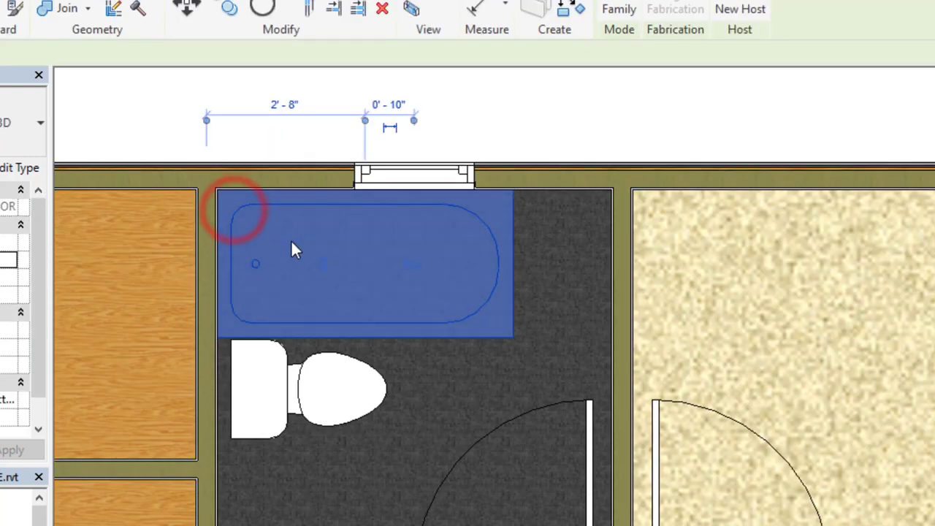
pyautogui.press('Left')
pyautogui.press('Left')
pyautogui.press('Left')
pyautogui.press('Left')
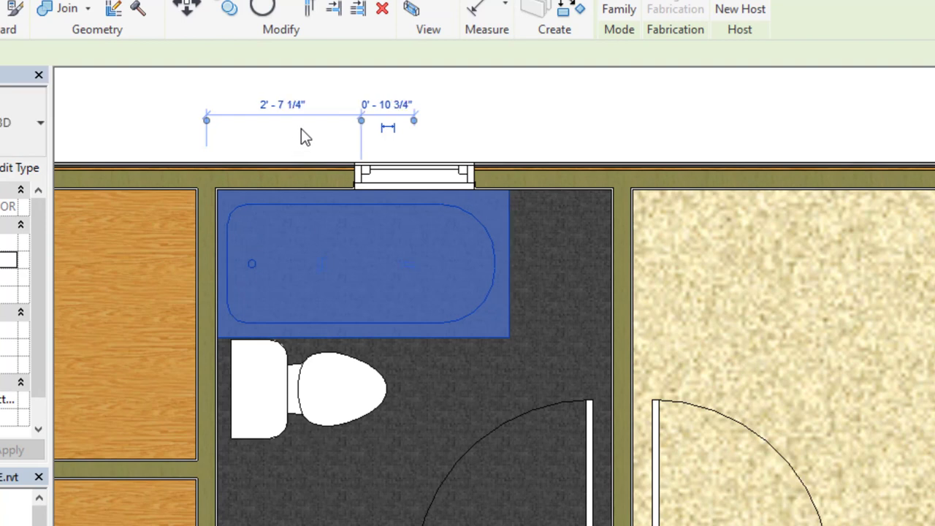
pyautogui.press('Right')
pyautogui.press('Right')
pyautogui.press('Right')
pyautogui.press('Right')
pyautogui.press('Right')
pyautogui.press('Right')
pyautogui.press('Right')
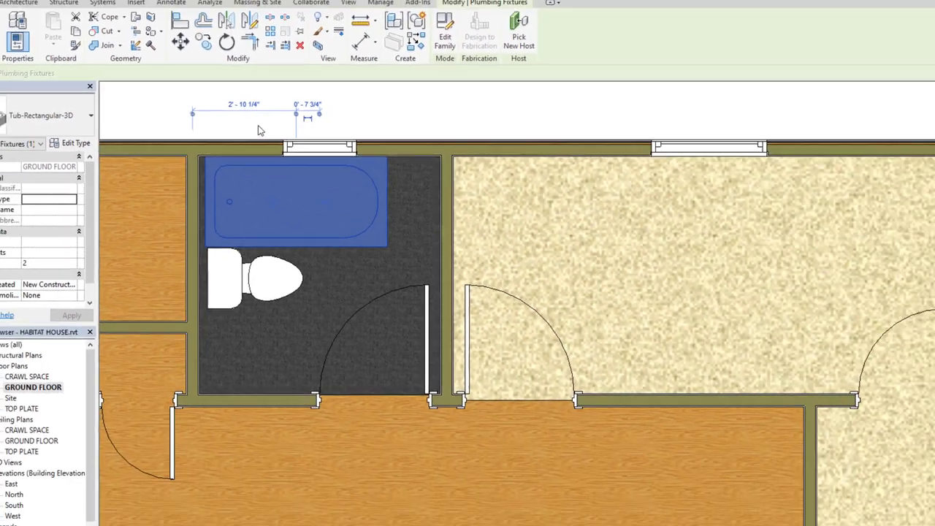
pyautogui.press('Escape')
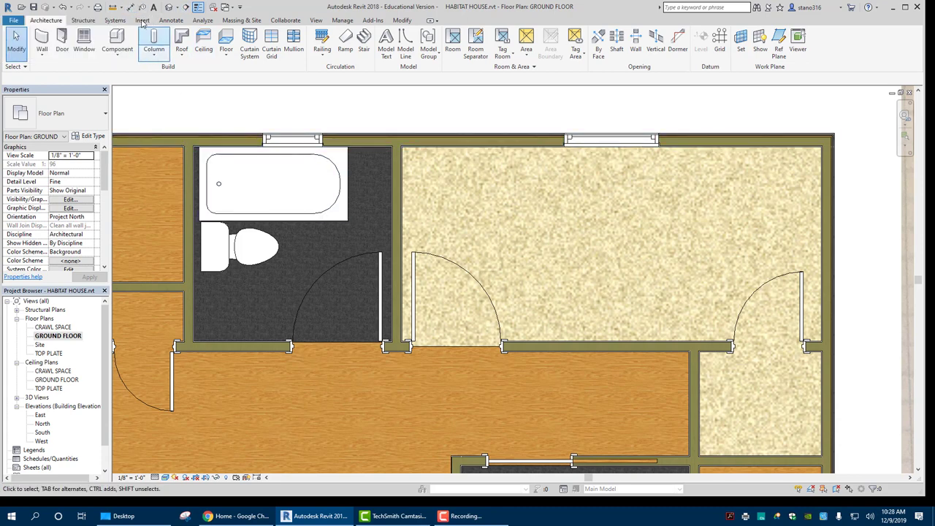
# Step: Align the bathtub's left edge flush with the bathroom's left wall face
pyautogui.click(168, 21)
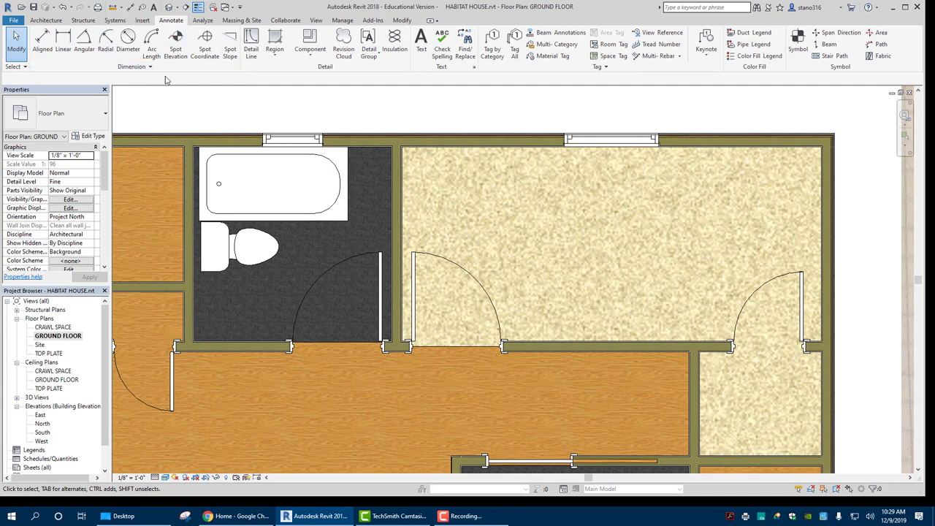
pyautogui.click(206, 190)
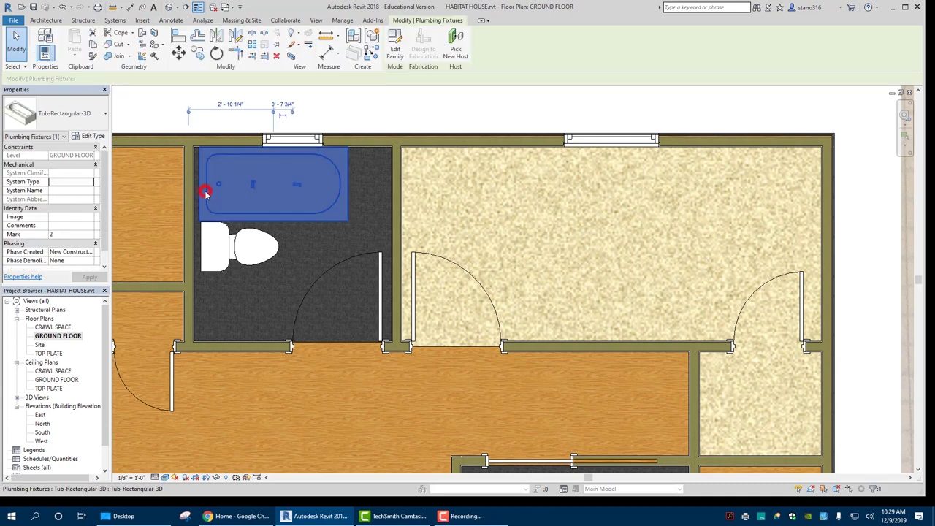
pyautogui.click(179, 36)
pyautogui.click(195, 173)
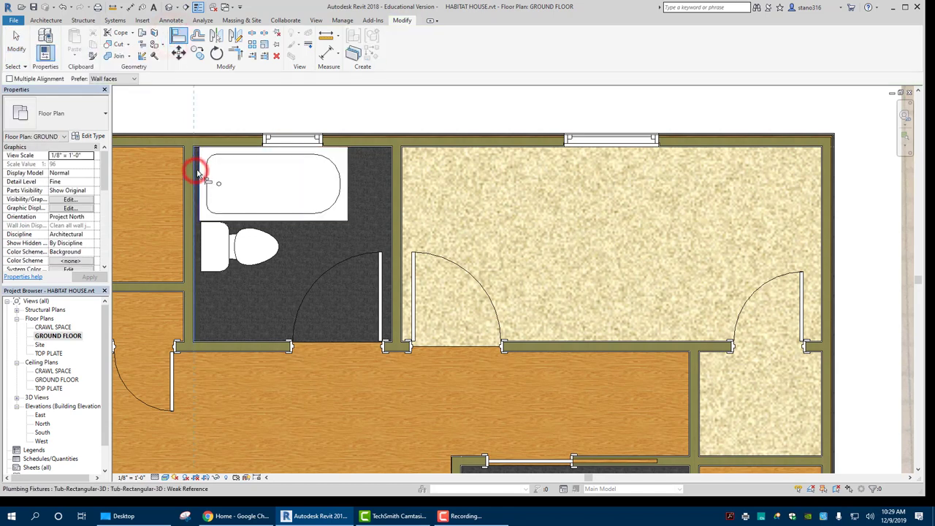
pyautogui.click(205, 172)
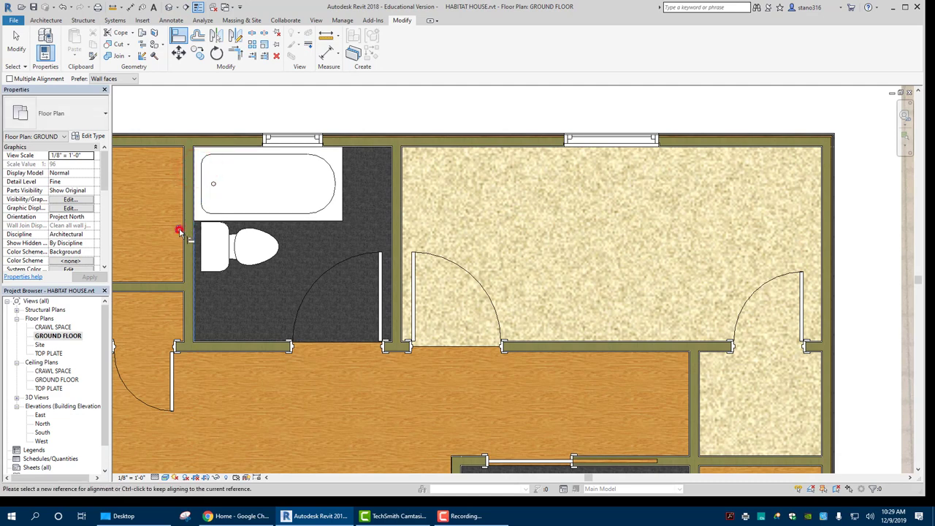
# Step: Align to the wall beside the toilet and shift the toilet slightly lower along it
pyautogui.click(179, 230)
pyautogui.press('Escape')
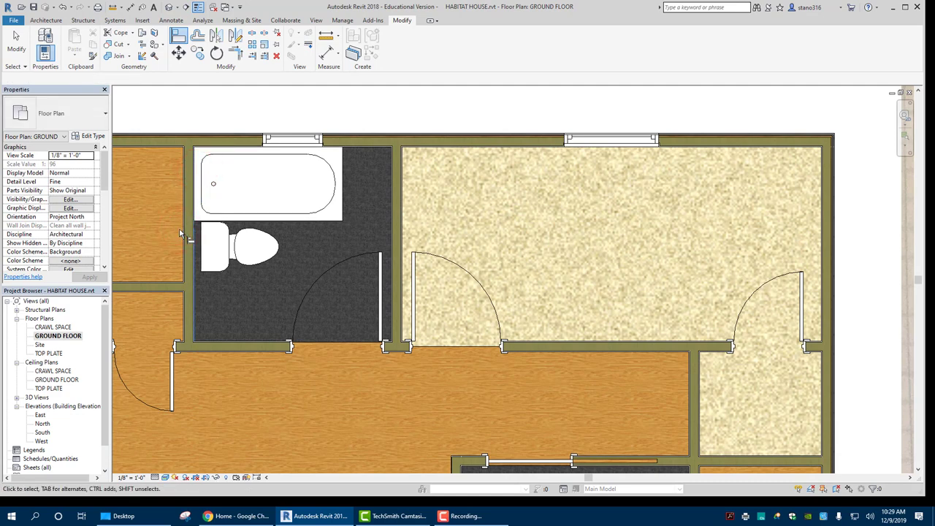
pyautogui.click(201, 254)
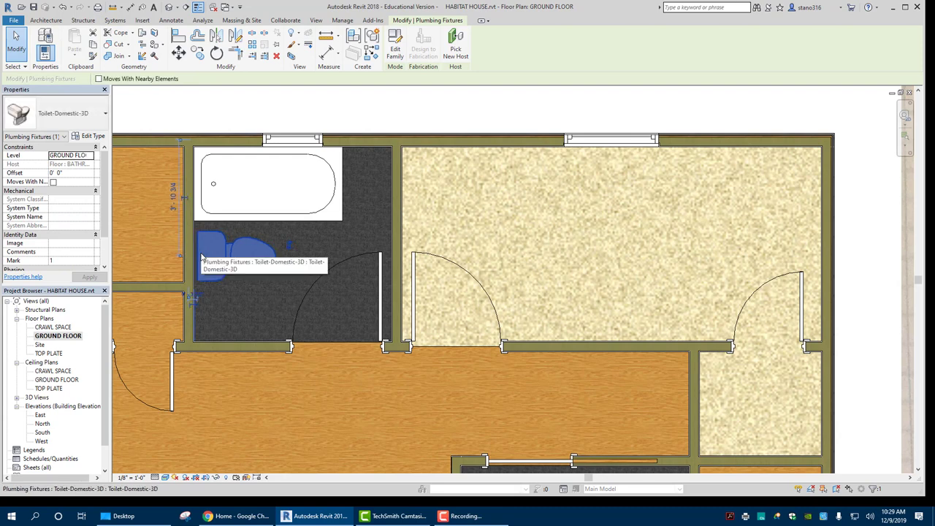
pyautogui.click(358, 113)
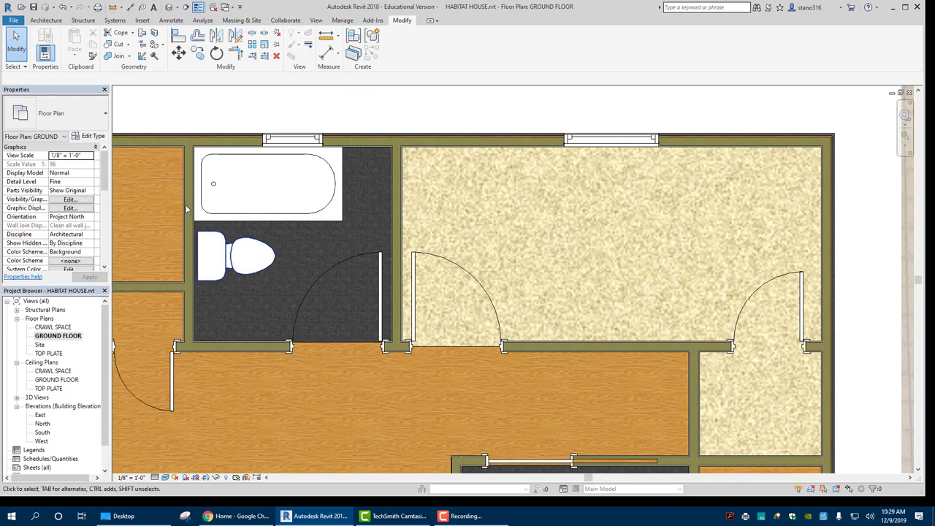
pyautogui.click(45, 20)
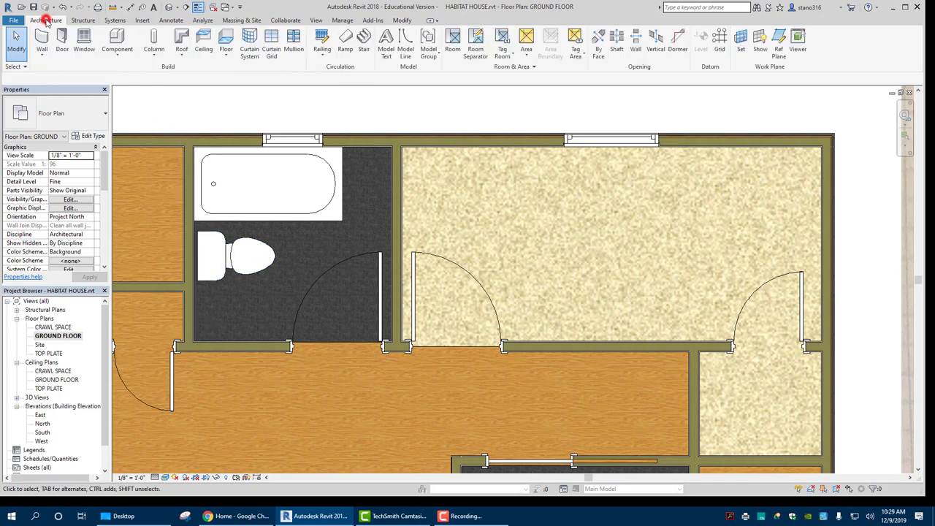
# Step: Load the Vanity Cabinet-Single Door & Drawer family from Casework > Base Cabinets
pyautogui.click(117, 55)
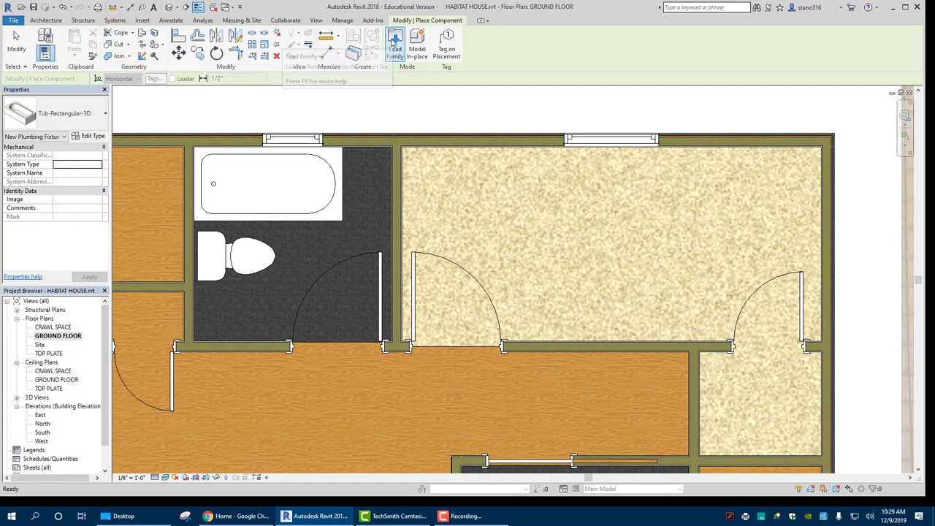
pyautogui.click(393, 40)
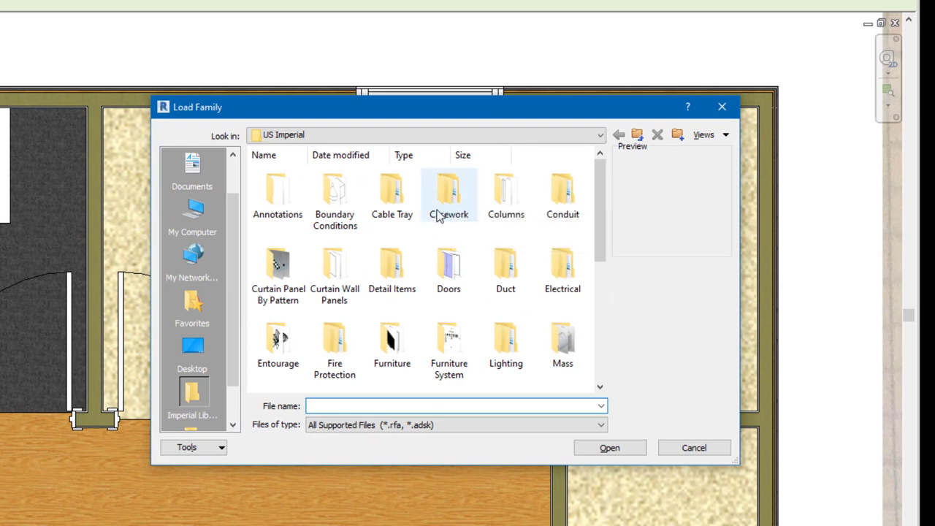
pyautogui.doubleClick(437, 206)
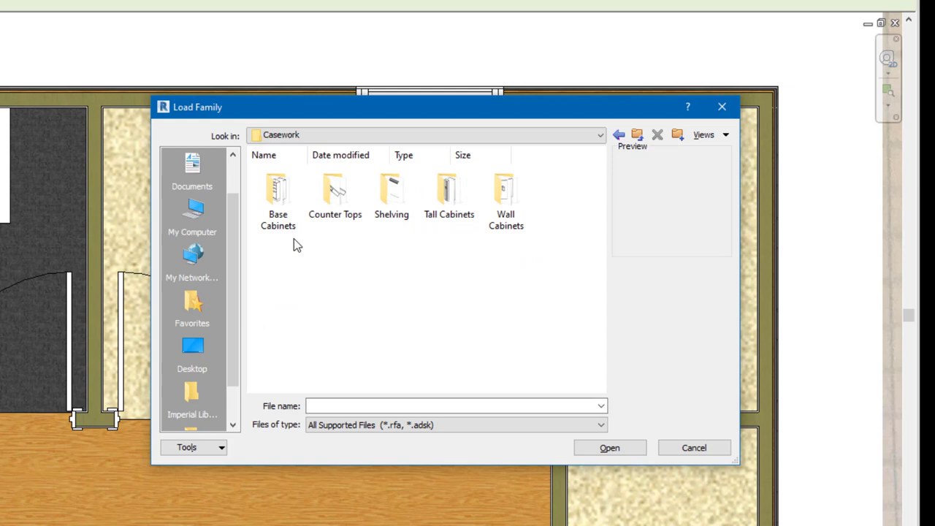
pyautogui.doubleClick(276, 202)
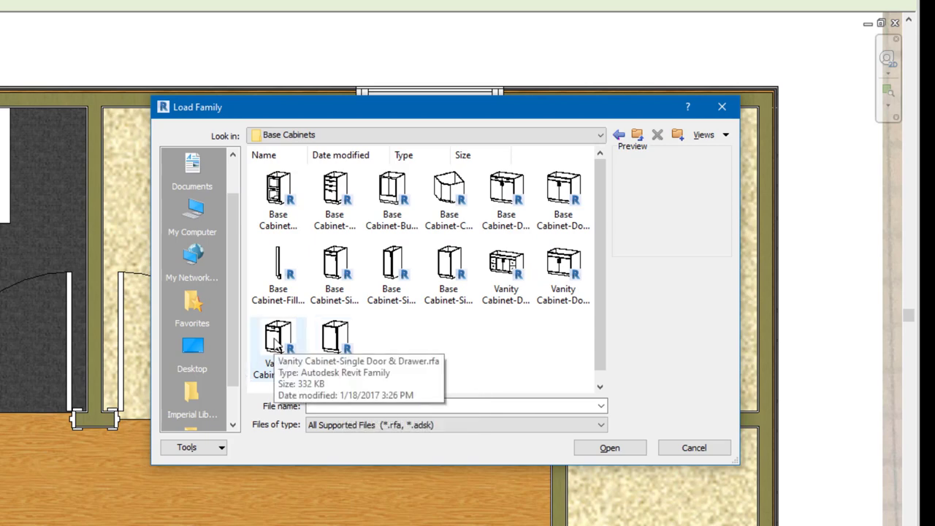
pyautogui.click(275, 337)
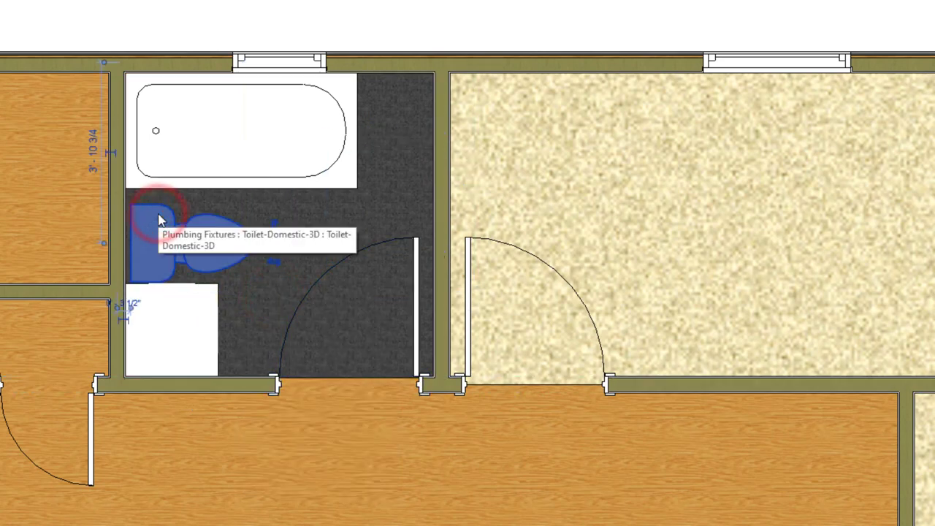
# Step: Drag the toilet slightly up toward the tub, to 3'-9 1/4" from the reference
pyautogui.moveTo(158, 214); pyautogui.dragTo(158, 210)
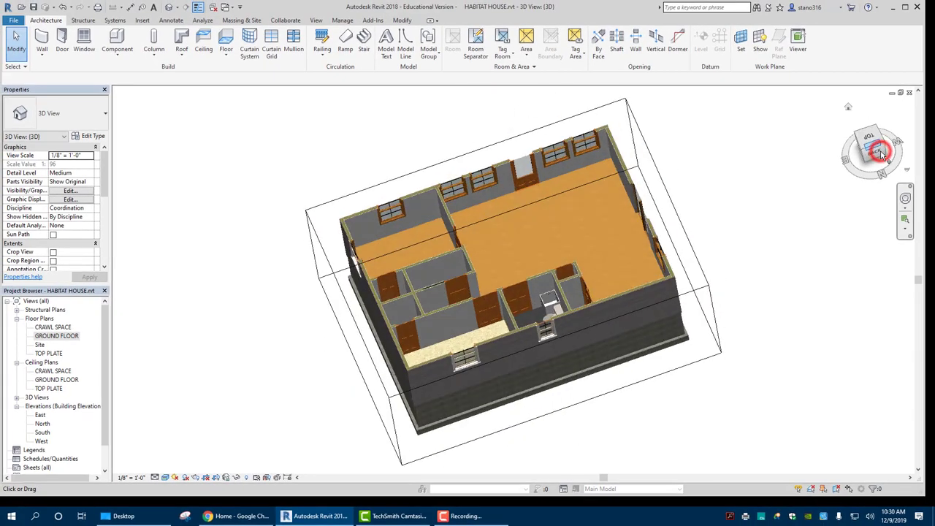
# Step: Orbit the 3D view and lower the section box top to cut the walls below the windows
pyautogui.click(880, 151)
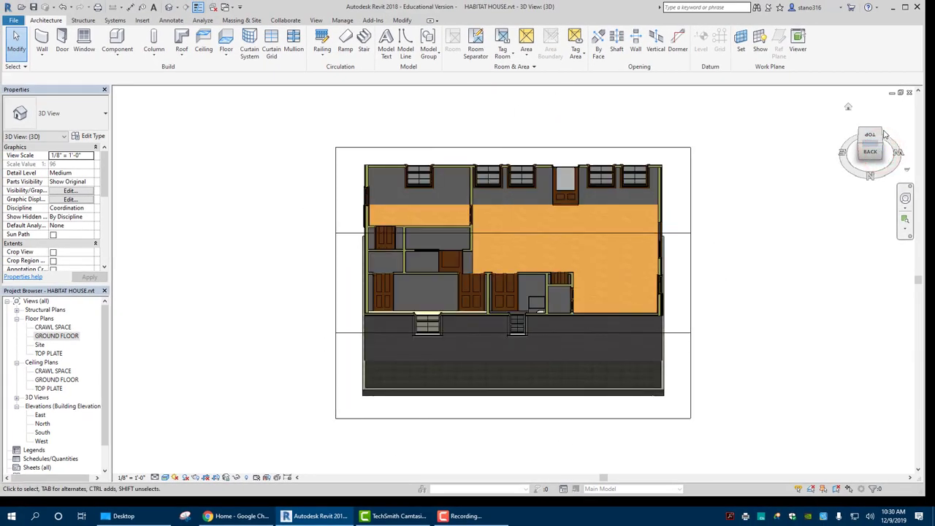
pyautogui.click(881, 132)
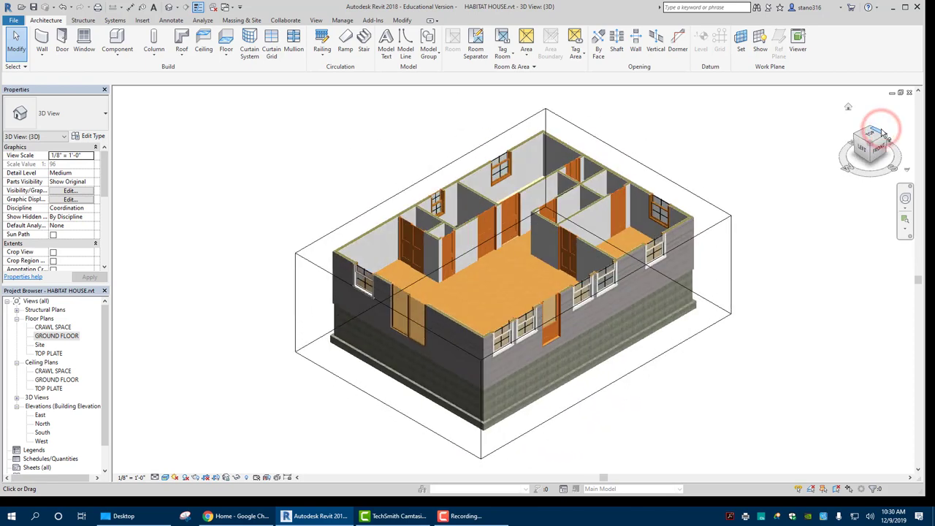
pyautogui.keyDown('shift'); pyautogui.moveTo(730, 262); pyautogui.dragTo(543, 294, button='middle'); pyautogui.keyUp('shift')
pyautogui.click(590, 154)
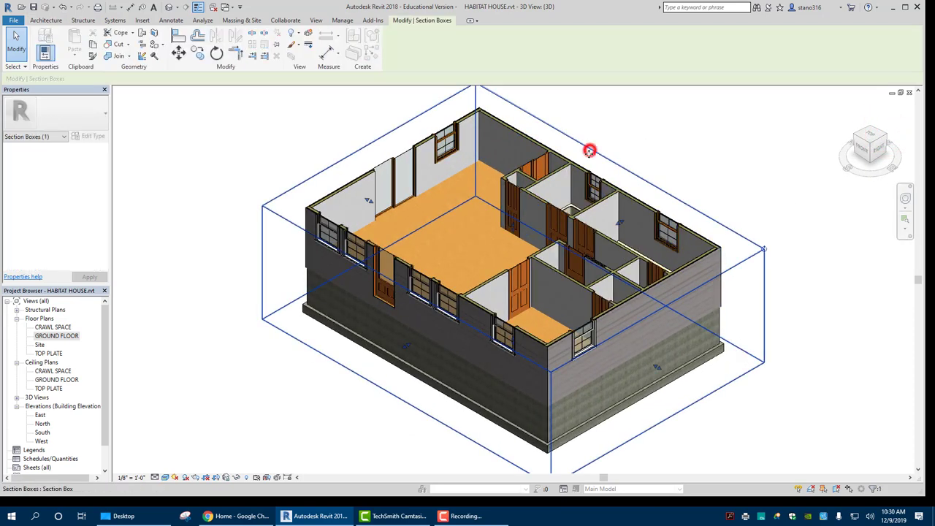
pyautogui.moveTo(512, 233); pyautogui.dragTo(512, 252)
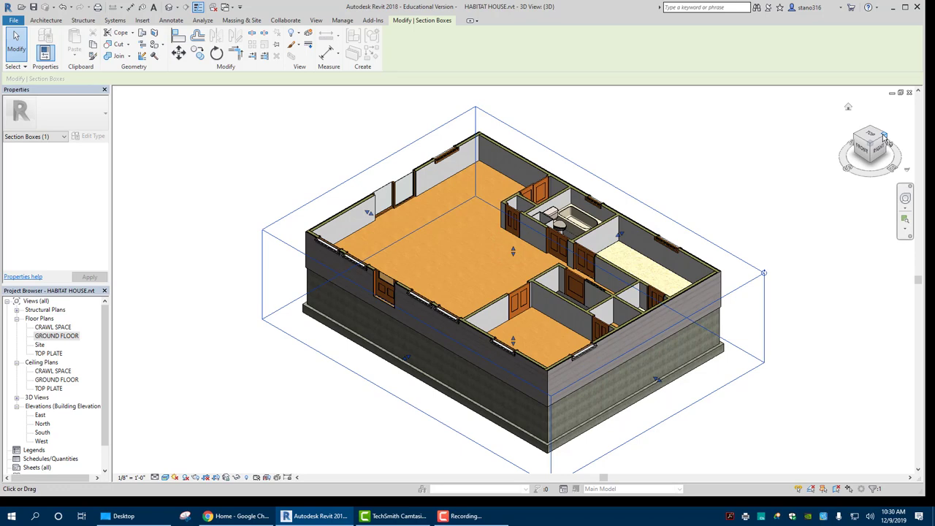
pyautogui.click(885, 139)
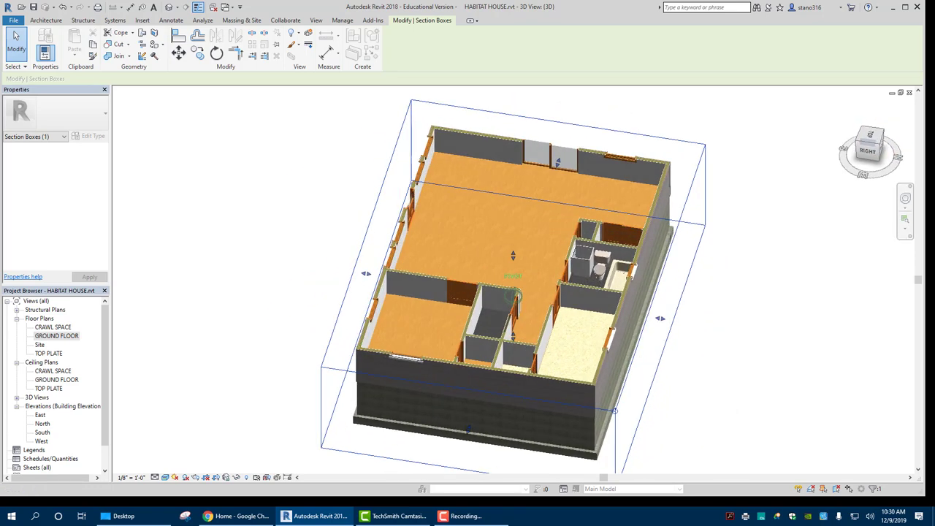
pyautogui.scroll(5, 584, 270)
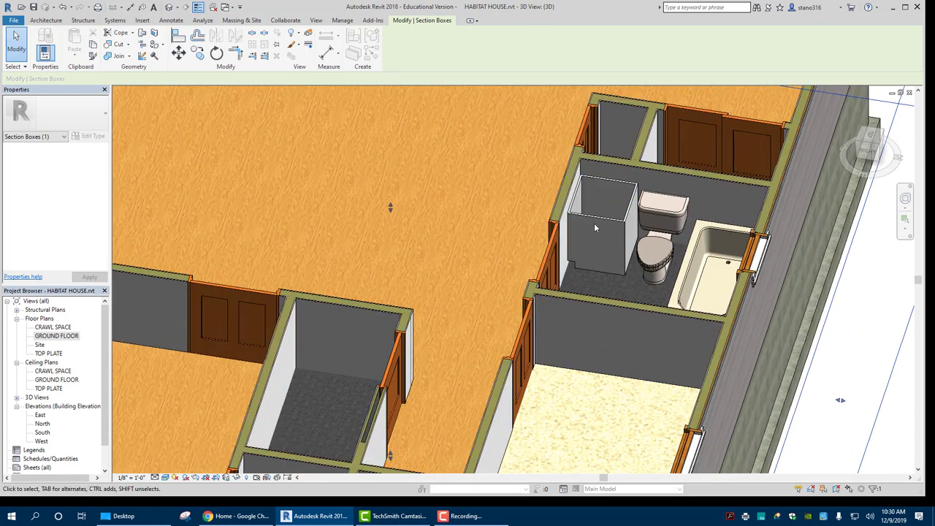
# Step: Rotate the vanity cabinet and move it toward the left wall, flipping it to the inside face
pyautogui.click(595, 226)
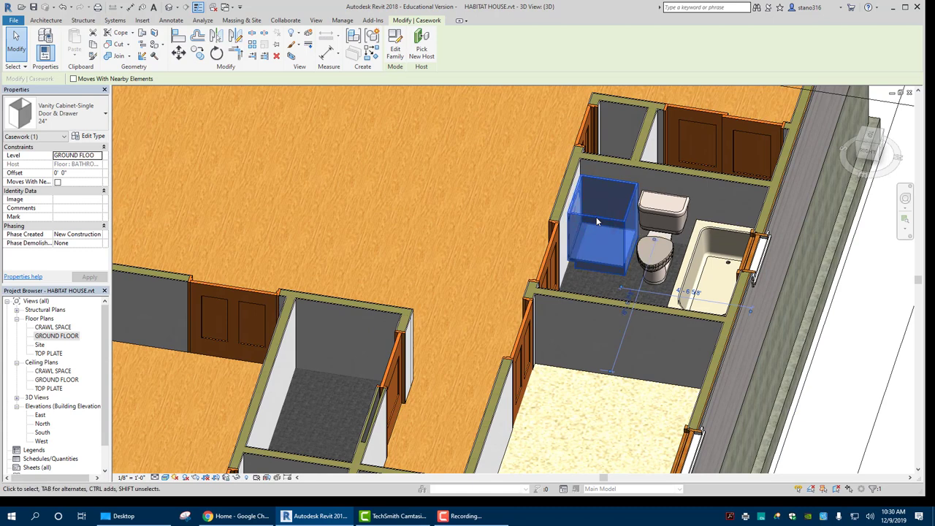
pyautogui.press('space')
pyautogui.press('space')
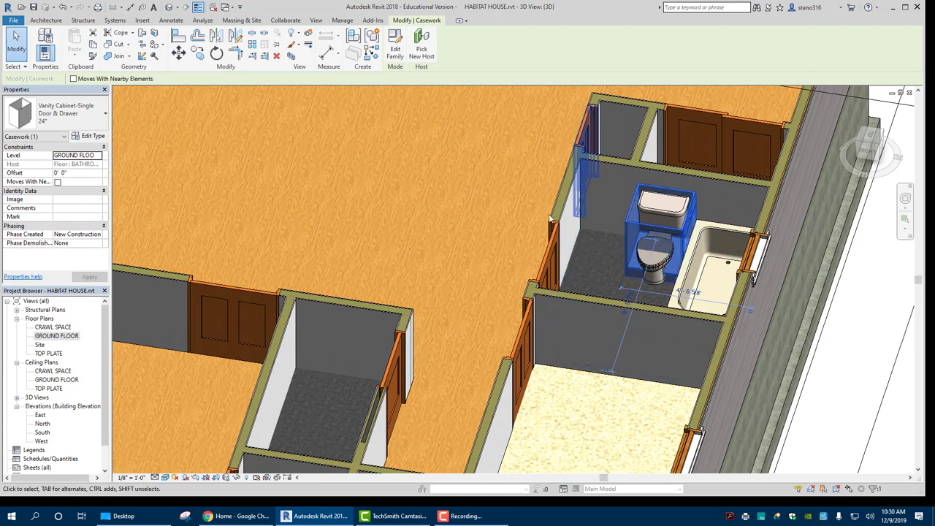
pyautogui.click(885, 333)
pyautogui.moveTo(633, 225); pyautogui.dragTo(592, 219)
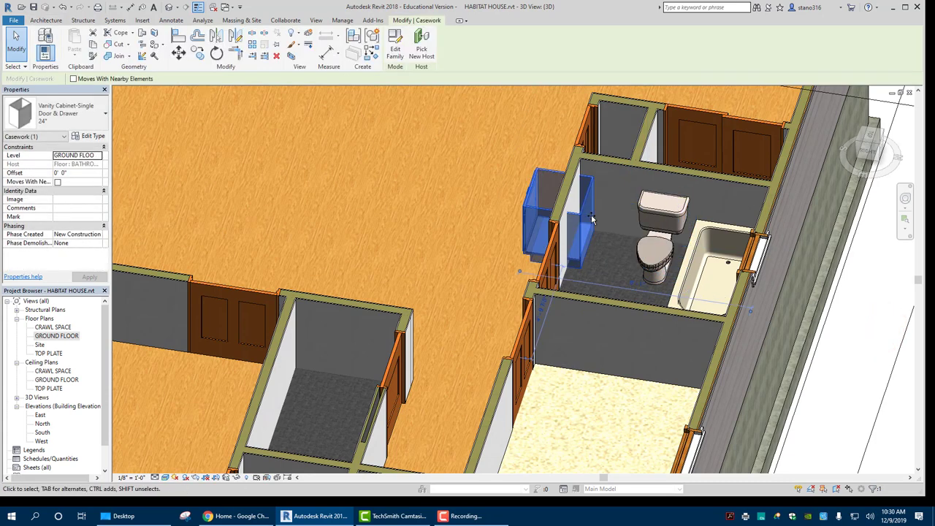
pyautogui.press('space')
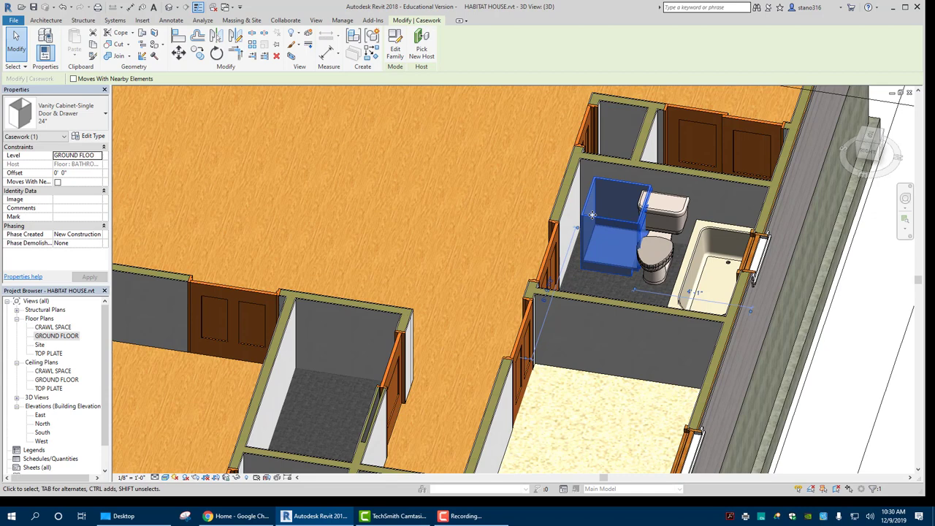
pyautogui.click(842, 309)
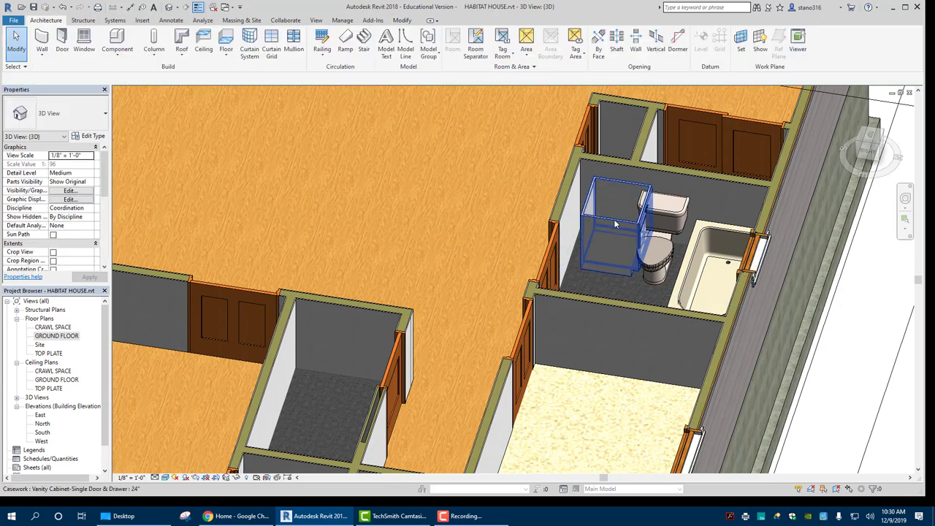
# Step: Move the vanity cabinet into the bathroom beside the toilet, flipped to face inward
pyautogui.moveTo(614, 219); pyautogui.dragTo(606, 238)
pyautogui.press('space')
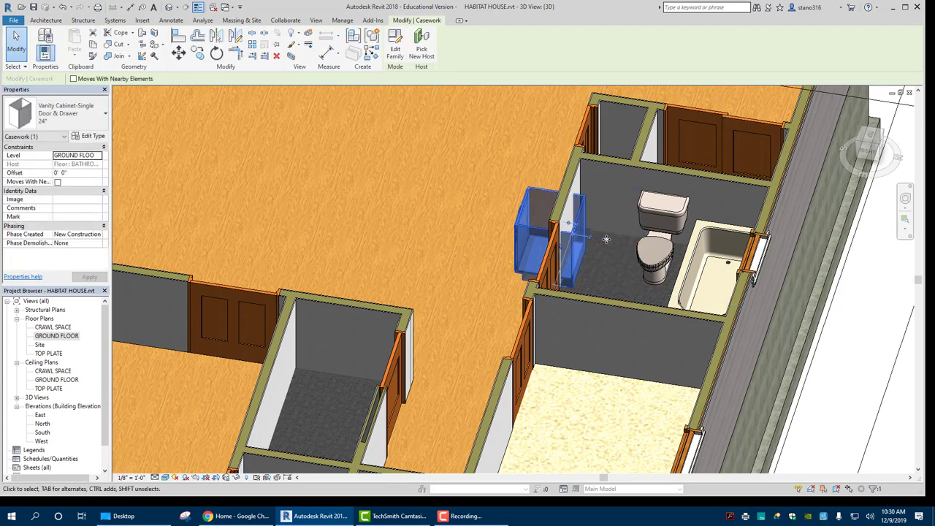
pyautogui.press('space')
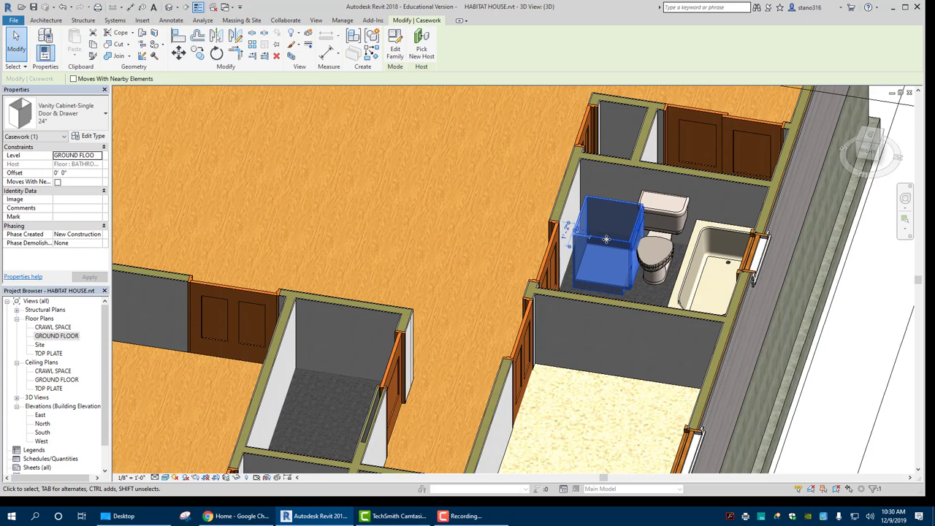
pyautogui.click(876, 323)
pyautogui.click(606, 200)
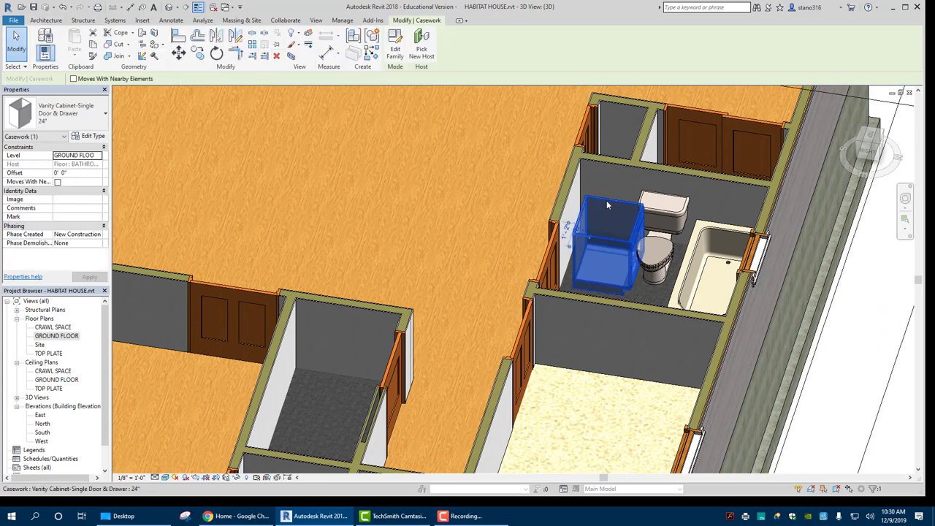
pyautogui.click(461, 185)
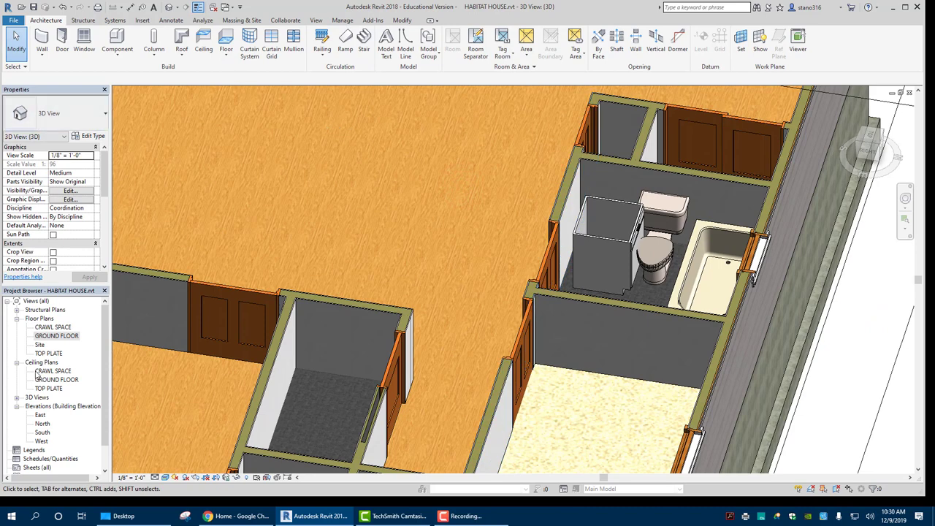
# Step: On the GROUND FLOOR plan, rotate the vanity cabinet a quarter turn
pyautogui.doubleClick(41, 338)
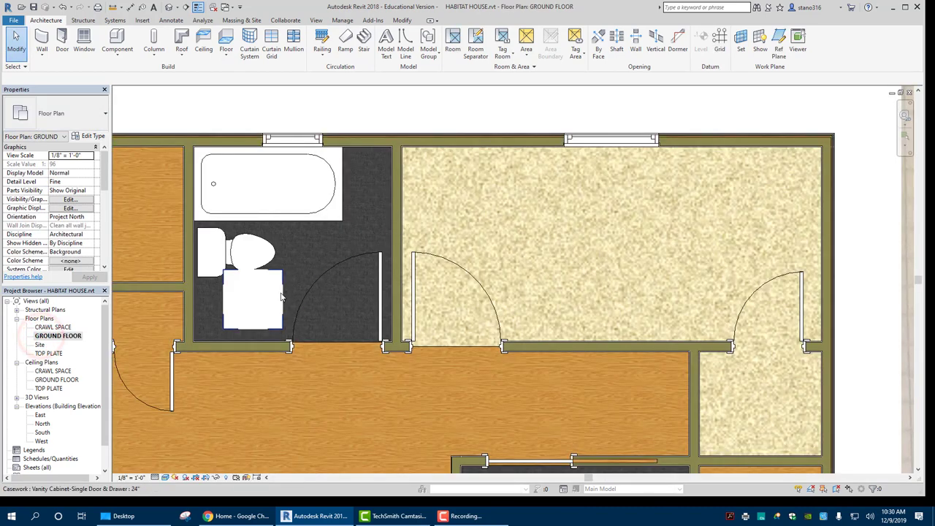
pyautogui.click(282, 294)
pyautogui.scroll(1, 282, 294)
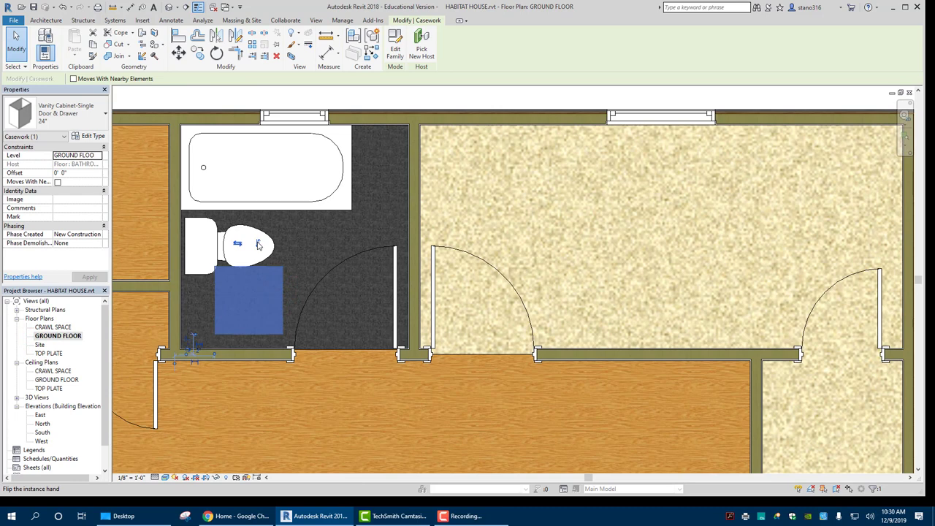
pyautogui.click(217, 55)
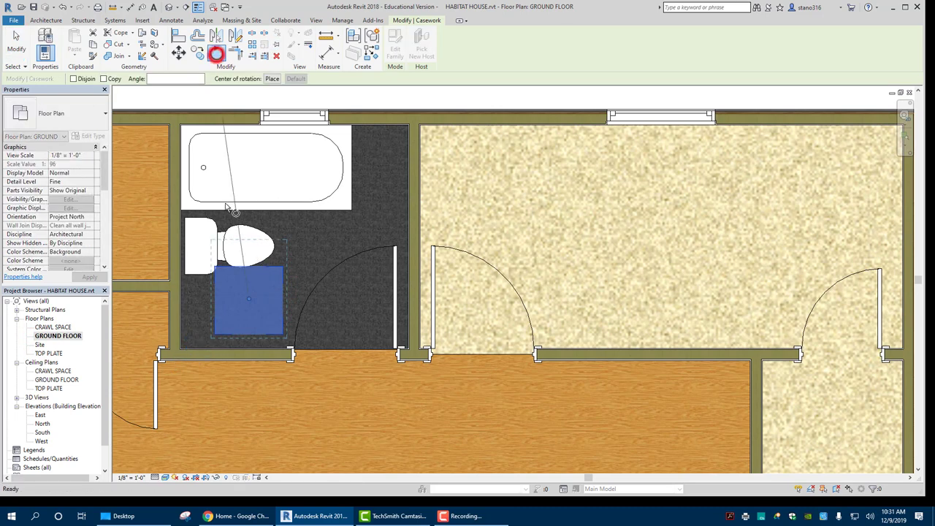
pyautogui.click(250, 247)
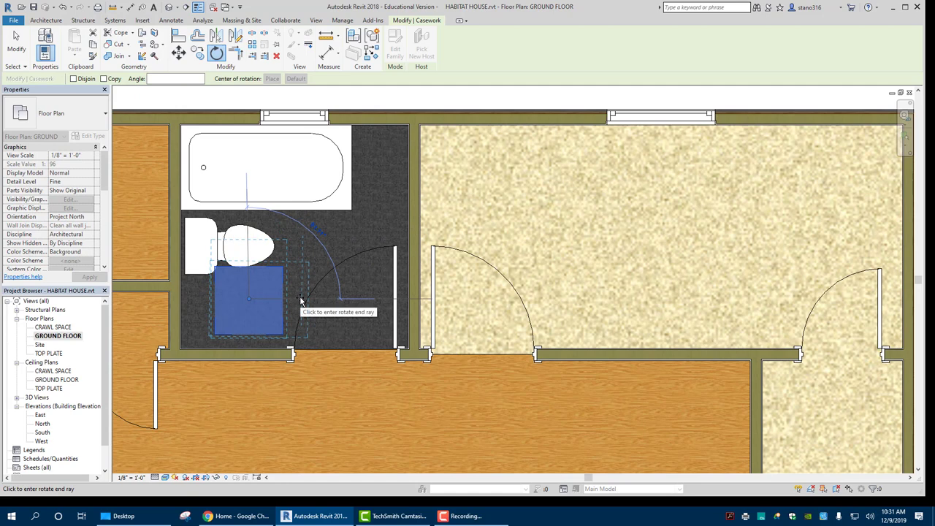
pyautogui.click(301, 299)
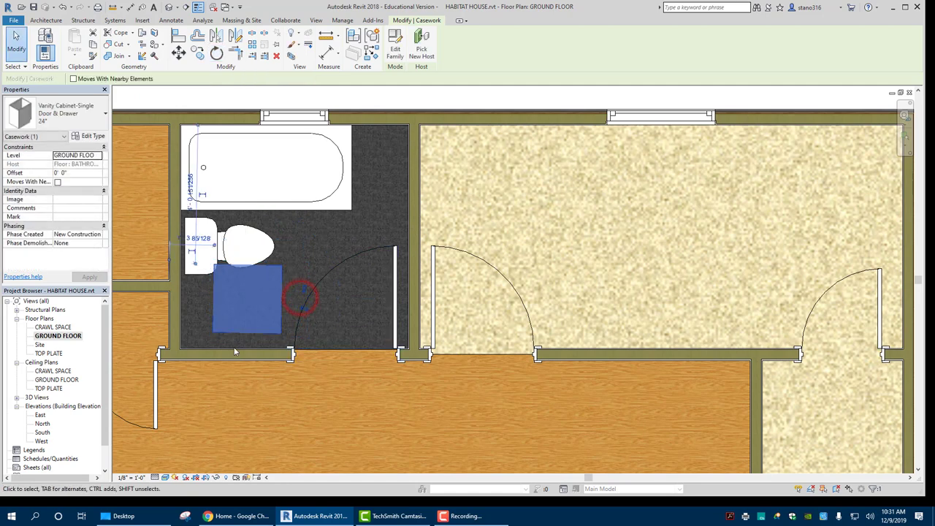
pyautogui.press('Escape')
# Step: Move the vanity cabinet down against the bathroom's bottom wall below the toilet
pyautogui.click(245, 301)
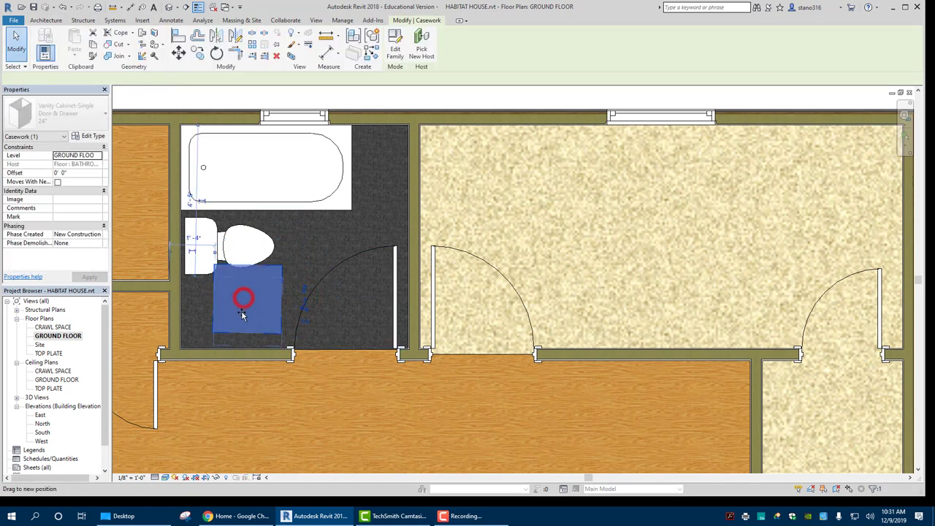
pyautogui.moveTo(247, 294); pyautogui.dragTo(238, 306)
pyautogui.press('Escape')
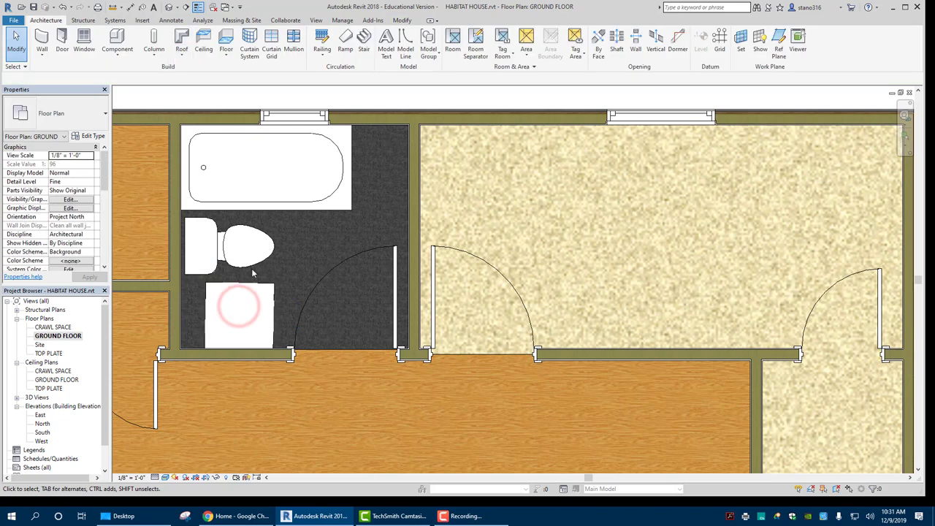
pyautogui.click(252, 297)
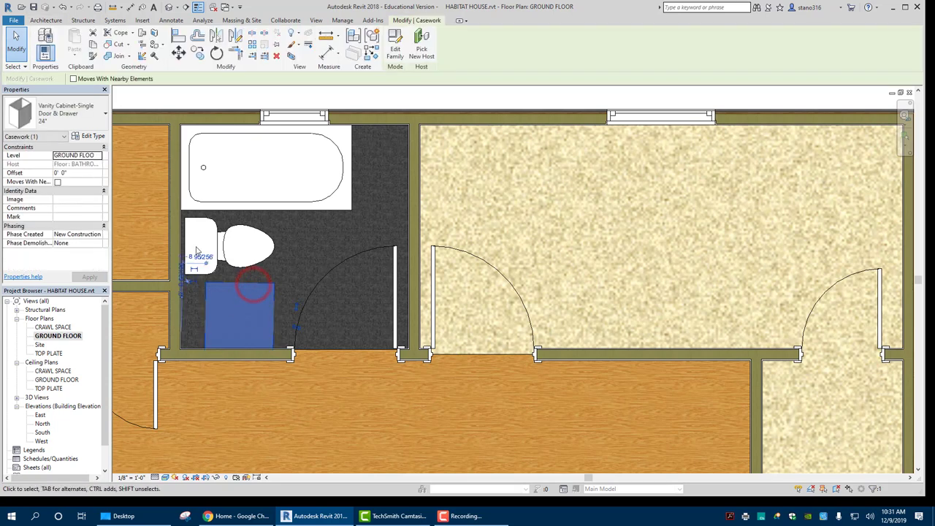
# Step: Align the vanity cabinet's side to the bathroom's left wall face and lock it
pyautogui.click(406, 102)
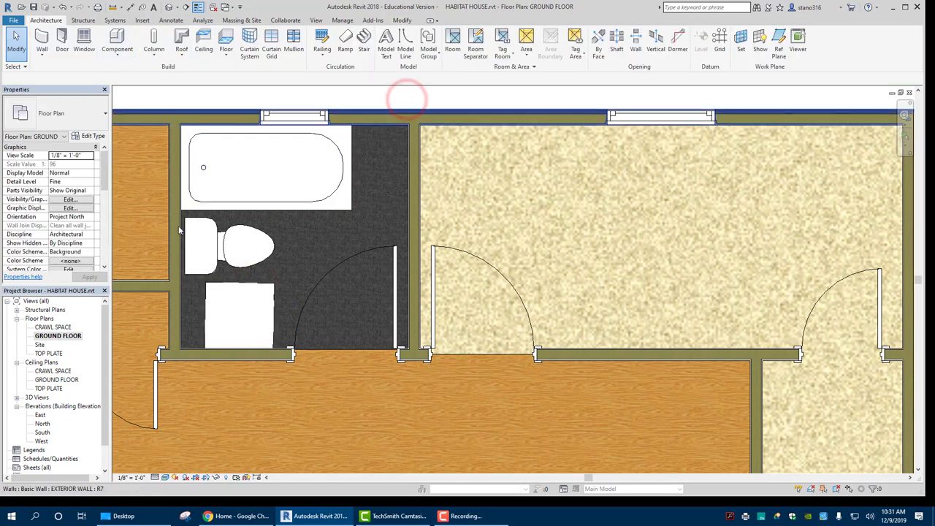
pyautogui.click(212, 307)
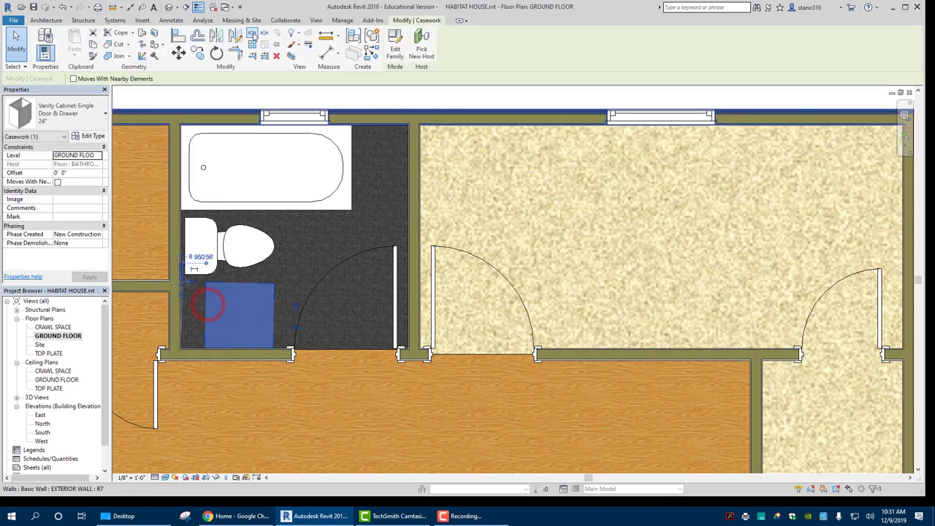
pyautogui.click(179, 37)
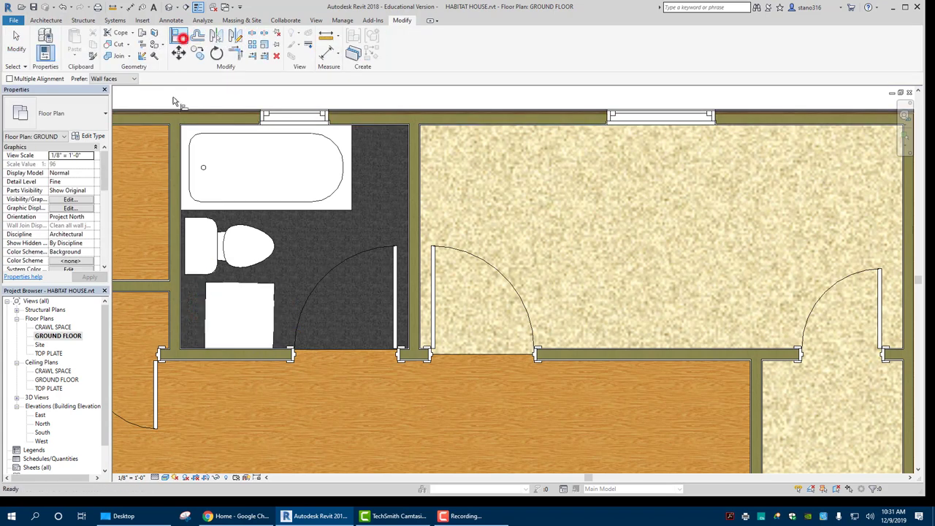
pyautogui.click(180, 314)
pyautogui.click(205, 310)
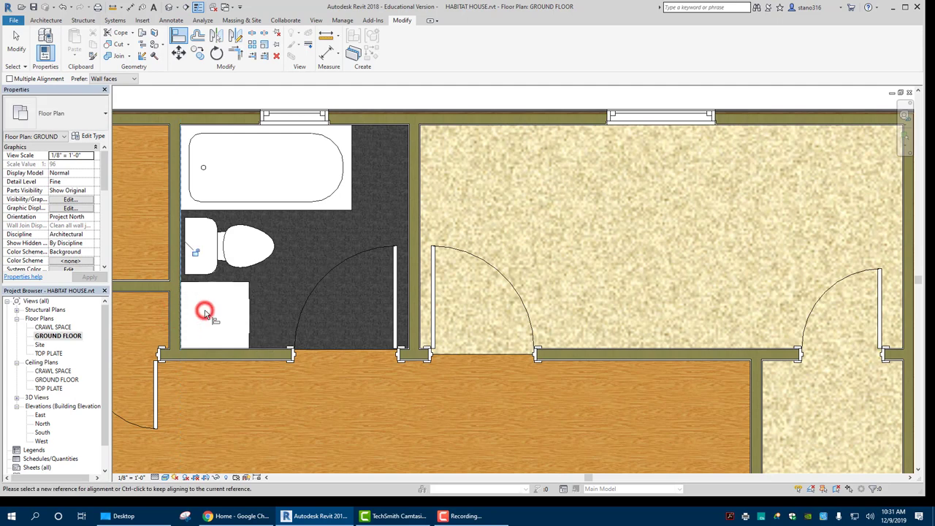
pyautogui.click(193, 251)
pyautogui.press('Escape')
pyautogui.press('Escape')
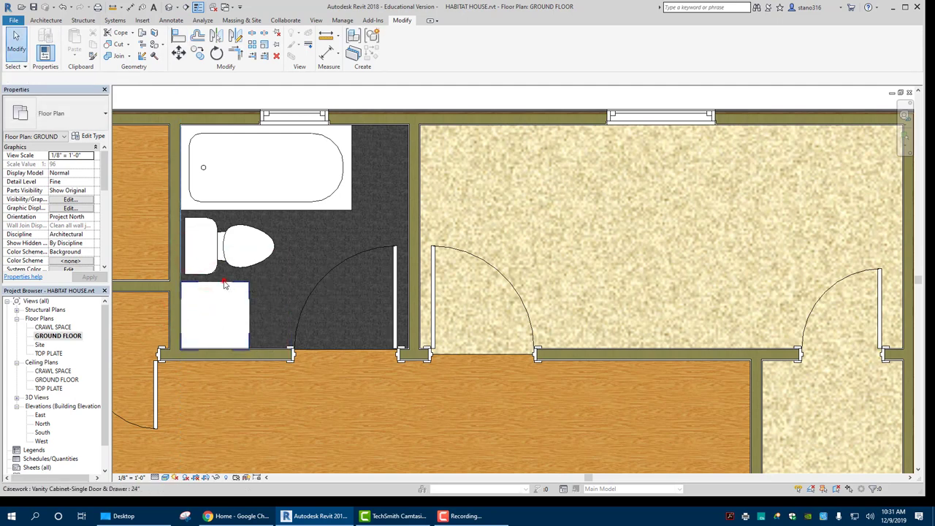
pyautogui.click(225, 285)
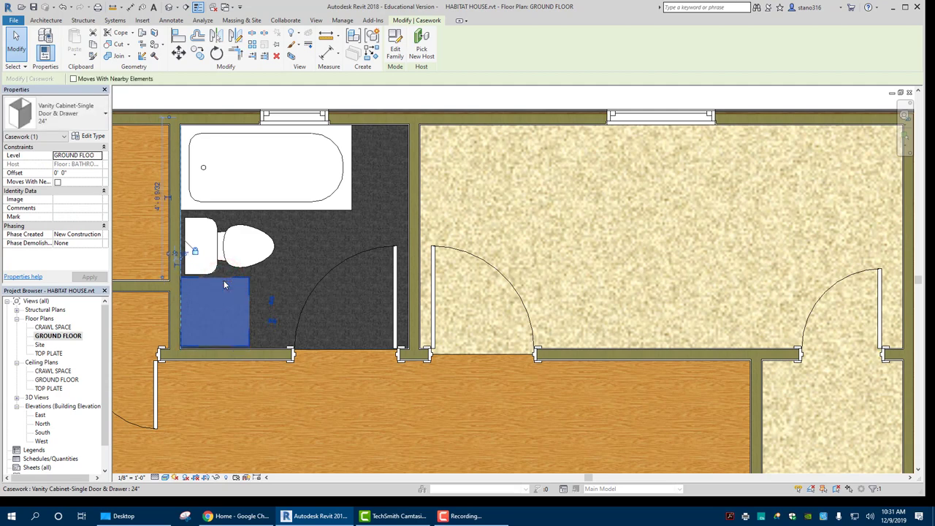
# Step: Change the vanity cabinet to the smaller 15" Vanity Cabinet-Single Door & Drawer type
pyautogui.click(92, 118)
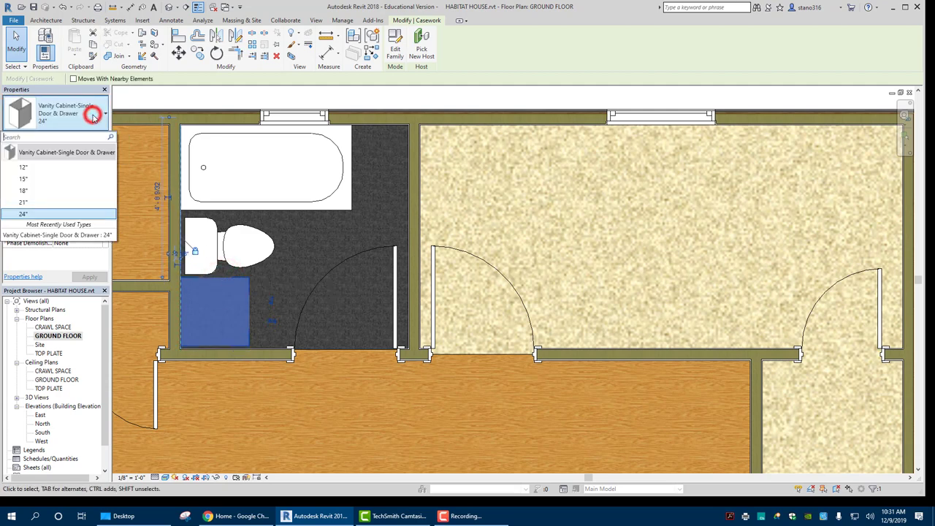
pyautogui.click(34, 186)
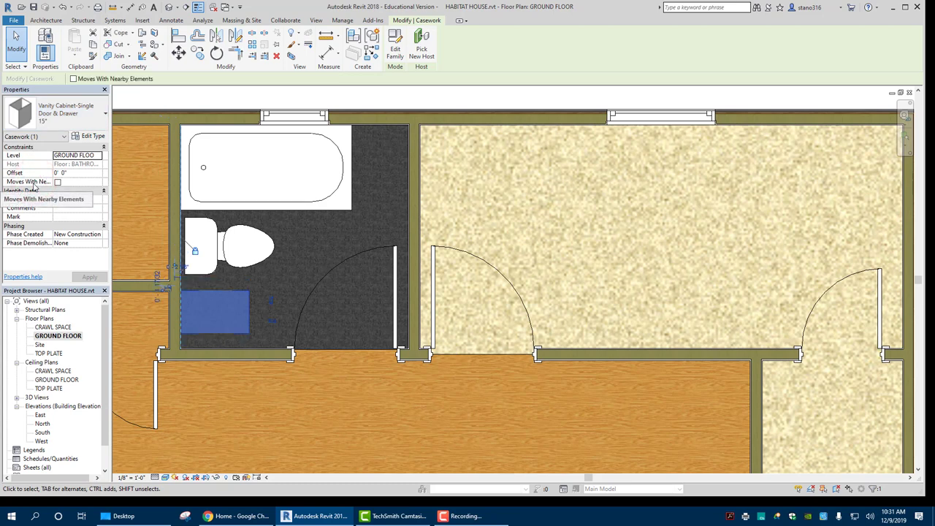
pyautogui.click(64, 115)
pyautogui.click(31, 189)
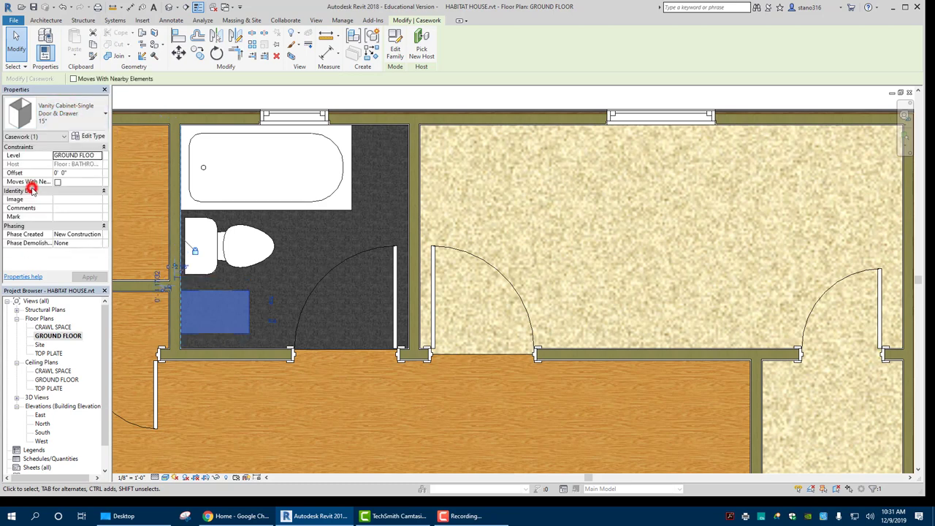
# Step: Place an aligned dimension from the toilet's centre line to the tub's bottom edge
pyautogui.click(577, 93)
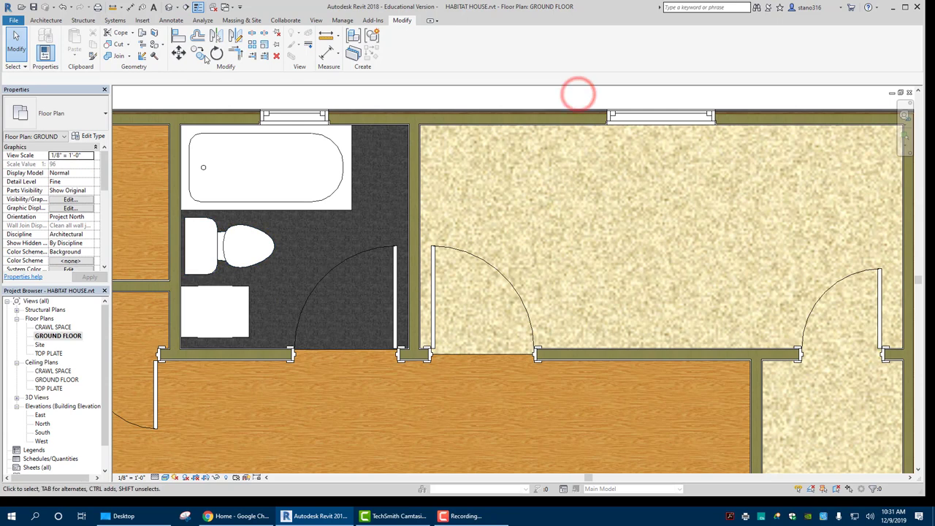
pyautogui.click(130, 7)
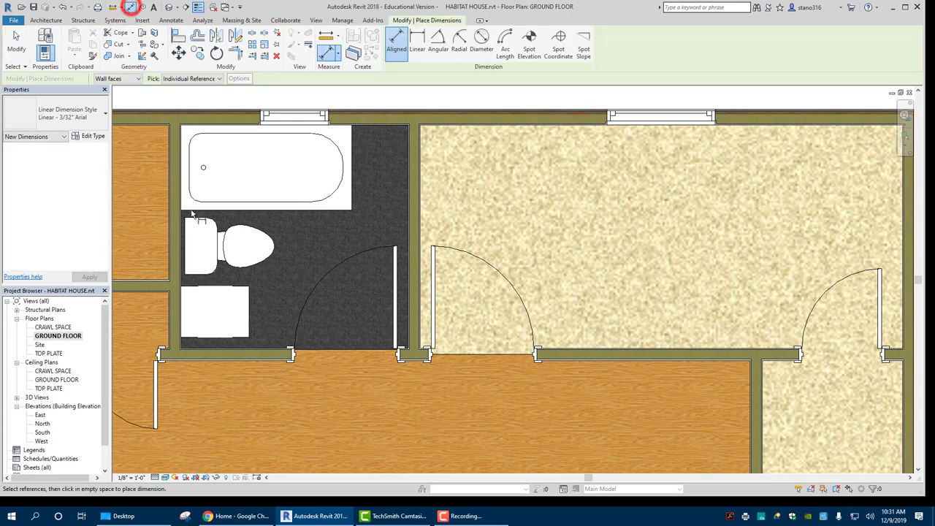
pyautogui.click(205, 244)
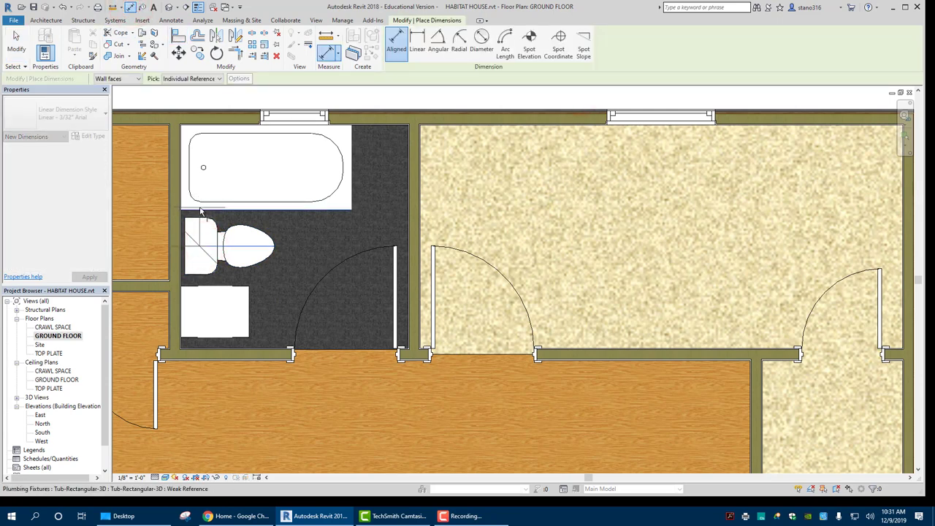
pyautogui.click(202, 205)
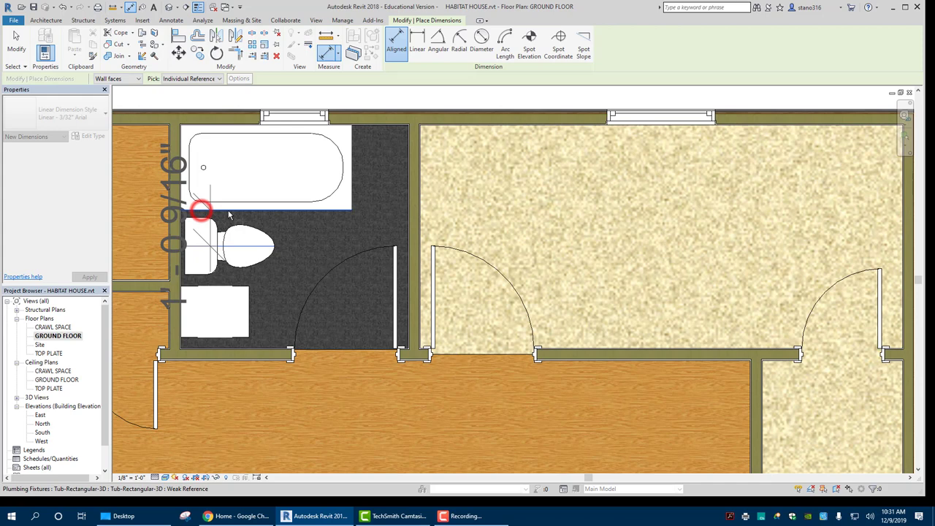
pyautogui.click(320, 217)
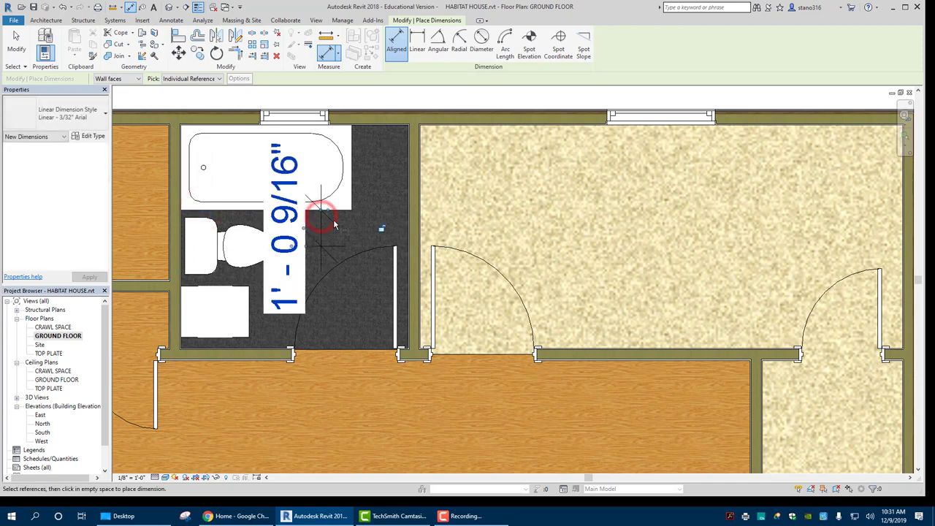
pyautogui.press('Escape')
pyautogui.press('Escape')
# Step: Set the toilet's distance from the tub to 1'-6" (18")
pyautogui.click(240, 265)
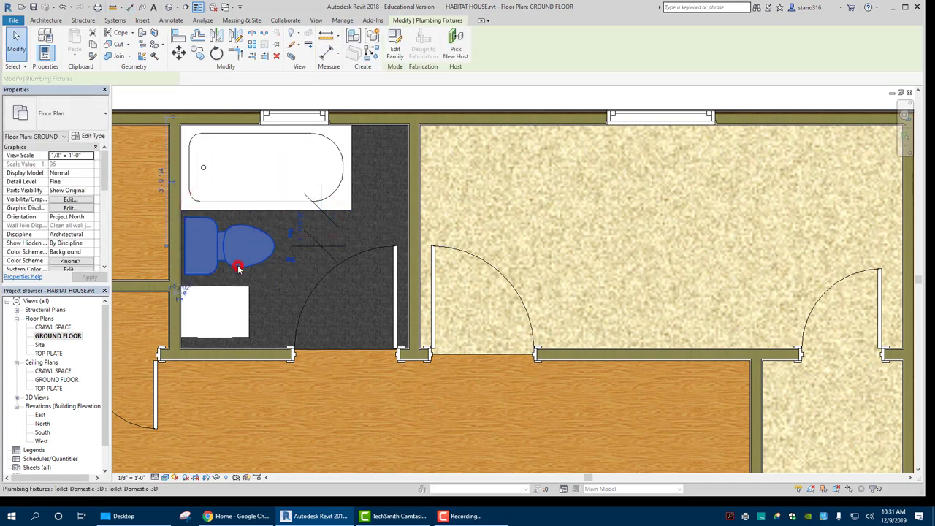
pyautogui.click(300, 230)
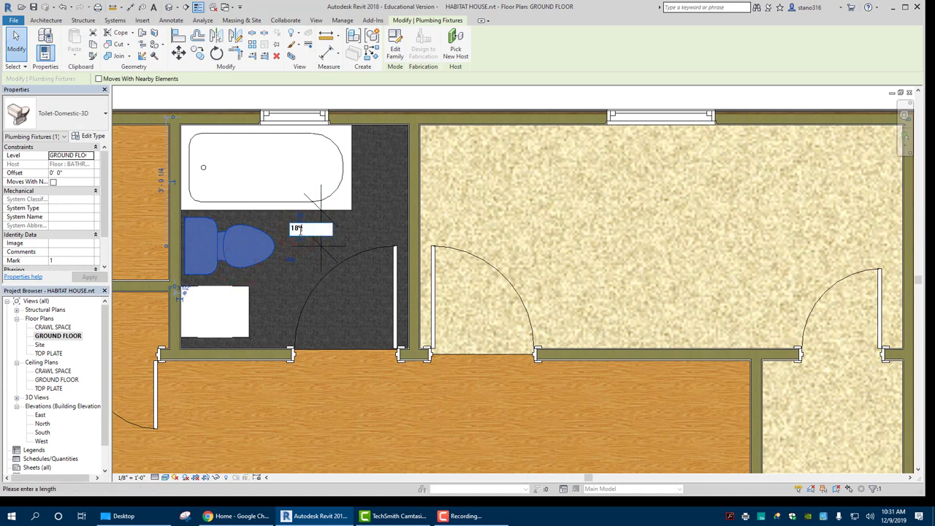
pyautogui.press('Return')
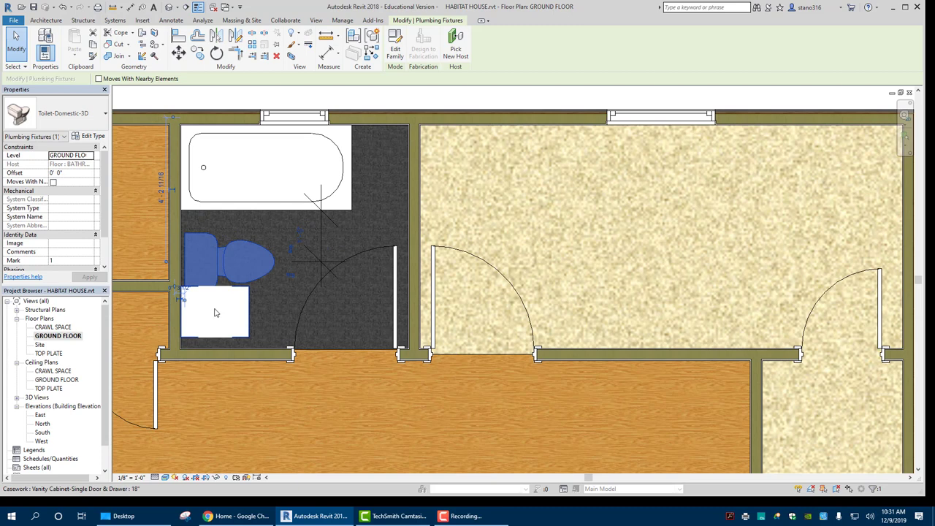
pyautogui.click(211, 338)
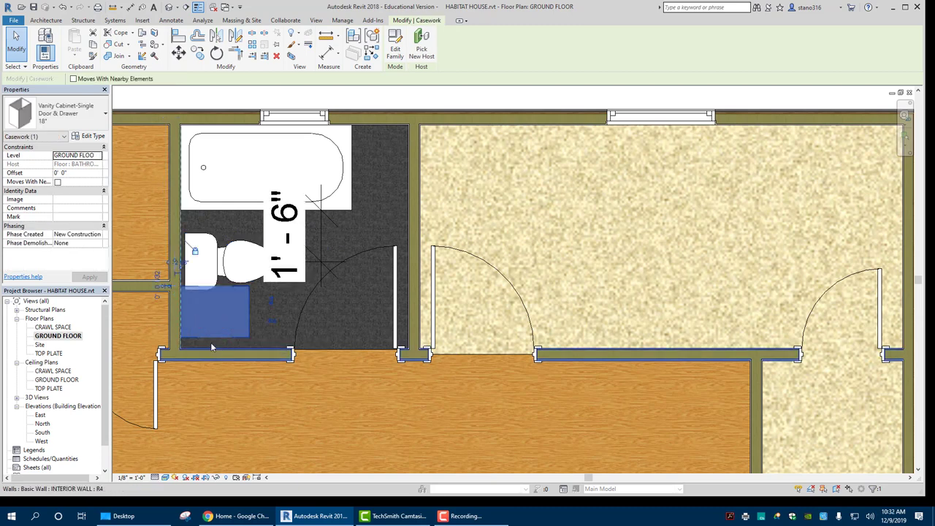
# Step: Align the vanity cabinet's edge with the bottom wall face
pyautogui.click(178, 38)
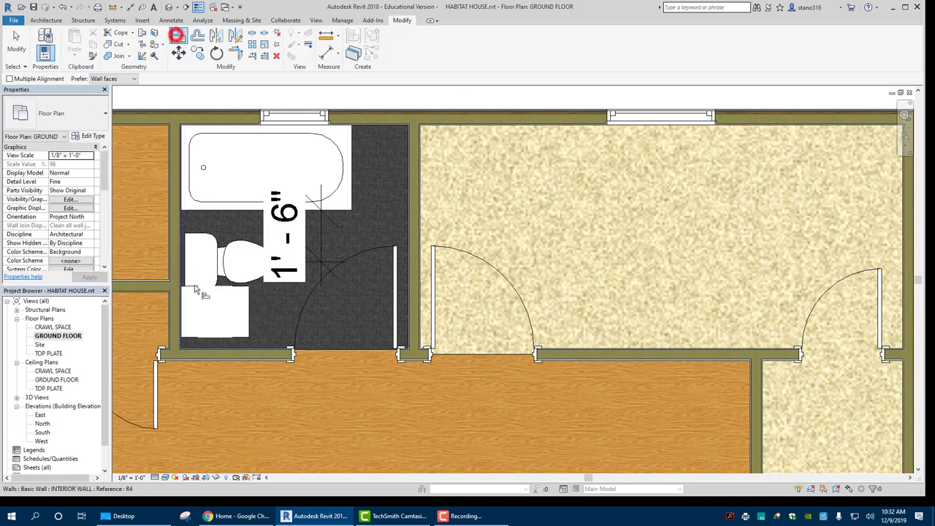
pyautogui.click(205, 347)
pyautogui.click(205, 340)
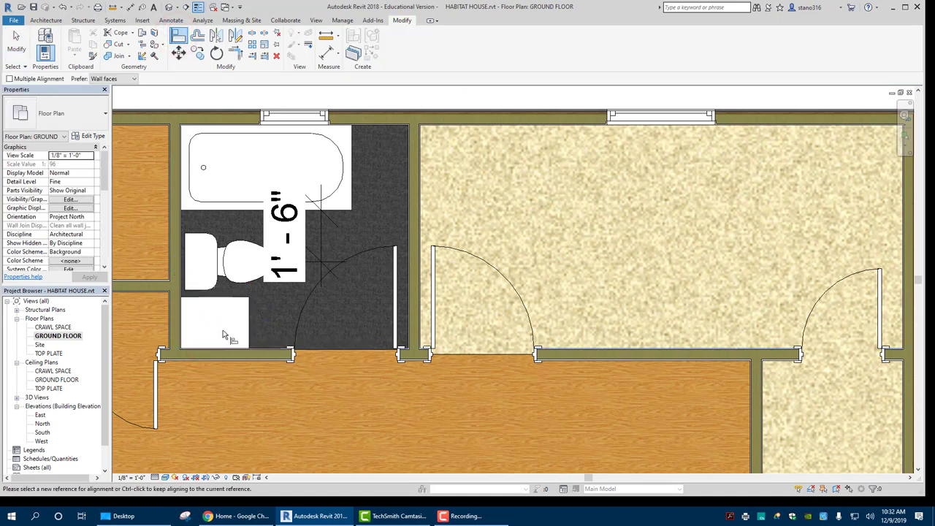
pyautogui.press('Escape')
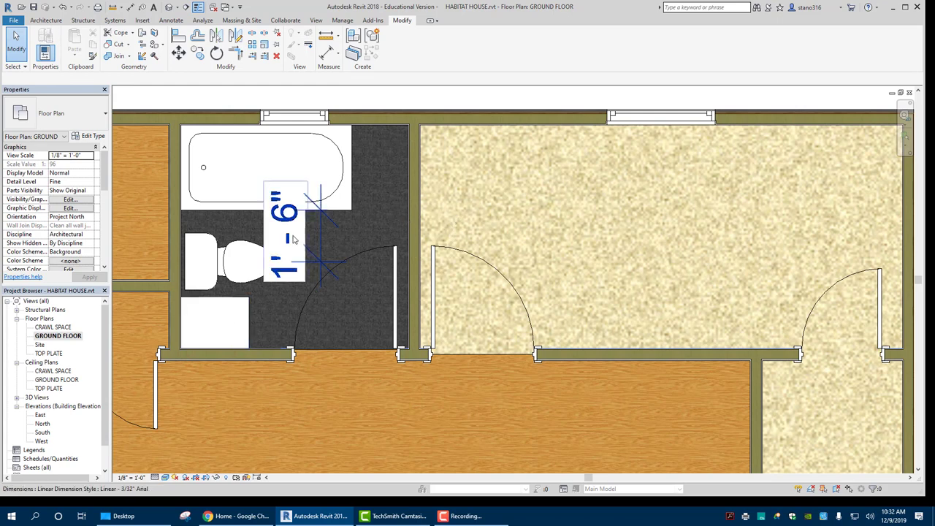
# Step: Delete the 1' - 6" dimension, then select the toilet and clear the selection
pyautogui.click(292, 236)
pyautogui.press('Delete')
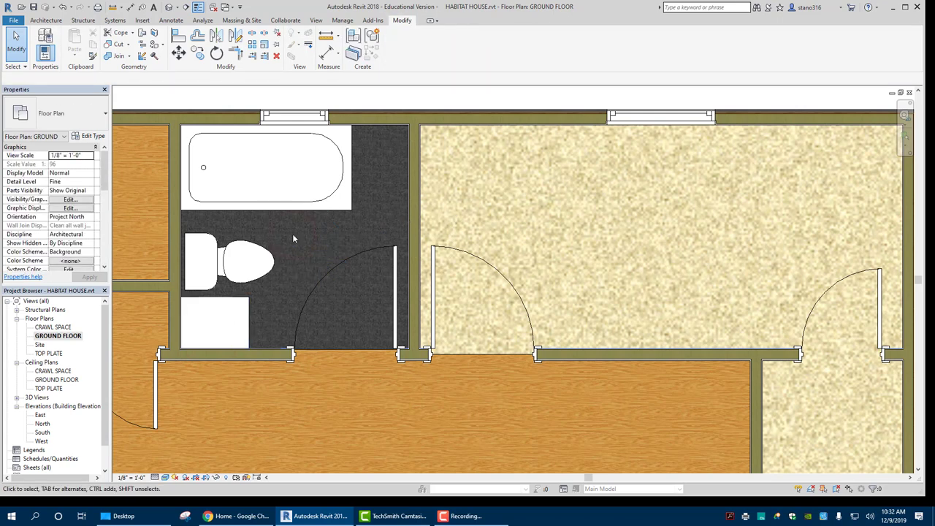
pyautogui.click(219, 248)
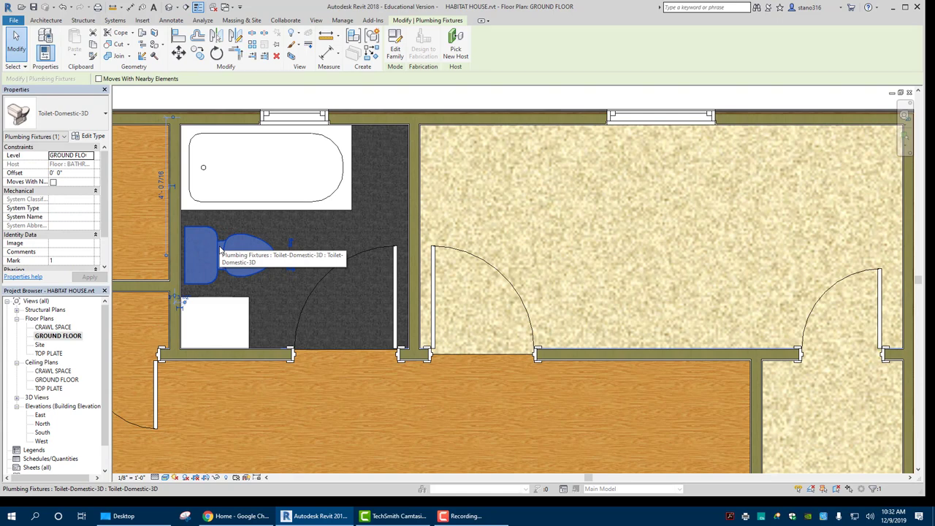
pyautogui.click(524, 224)
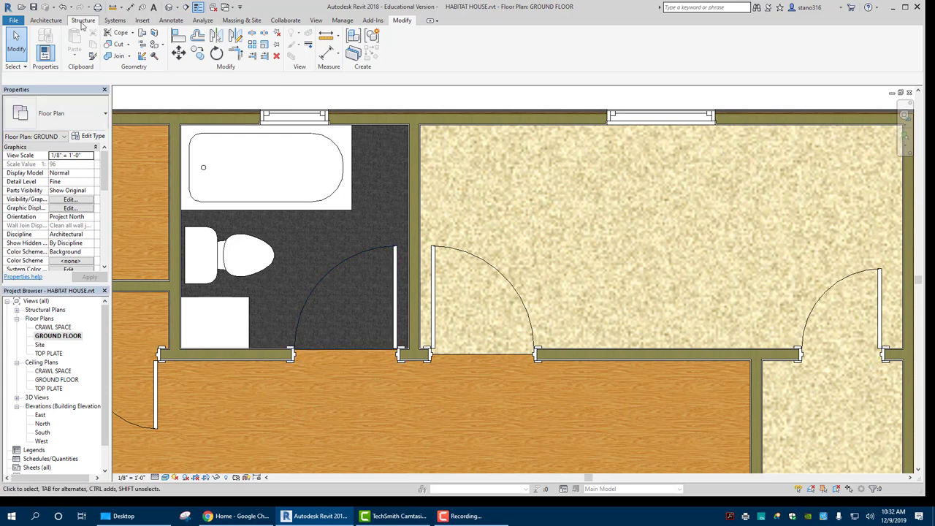
# Step: Load Vanity Counter Top w Round Sink Hole.rfa from the Casework > Counter Tops library
pyautogui.click(40, 20)
pyautogui.click(115, 38)
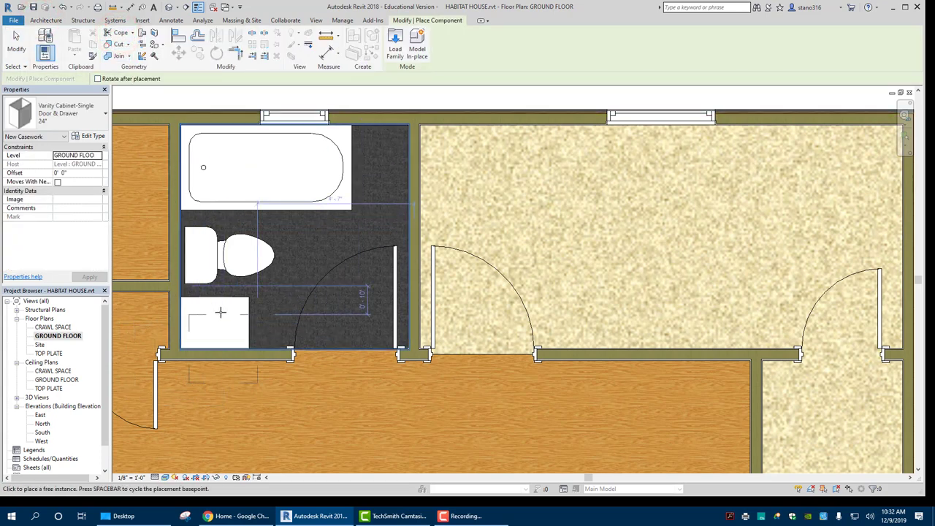
pyautogui.click(392, 40)
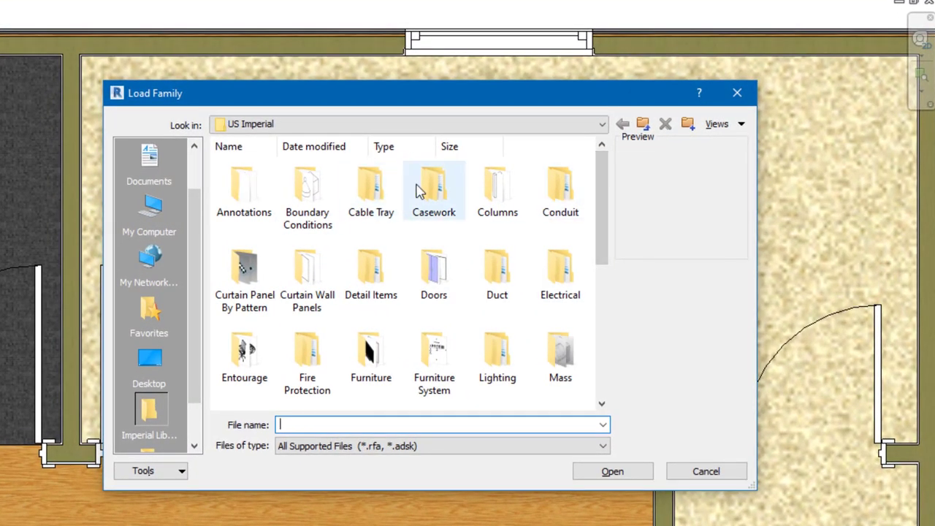
pyautogui.doubleClick(418, 190)
pyautogui.doubleClick(302, 188)
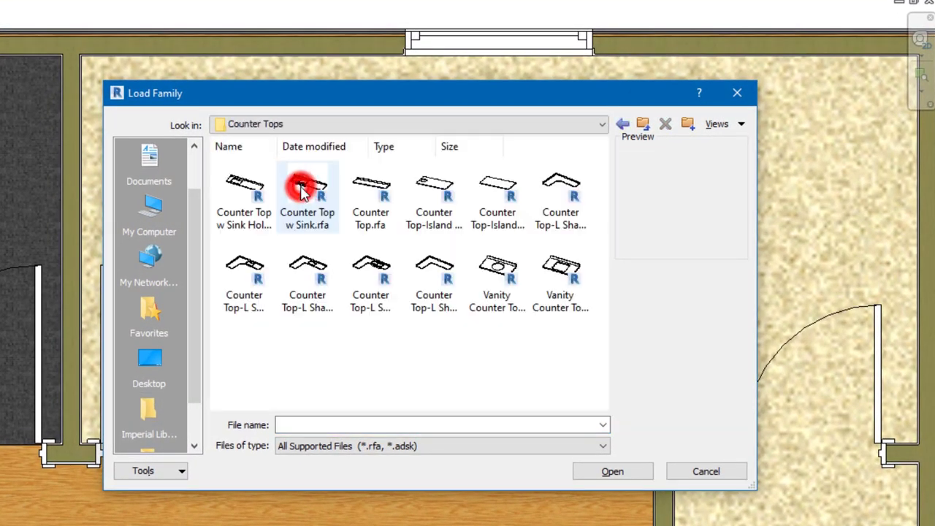
pyautogui.click(503, 310)
pyautogui.click(605, 471)
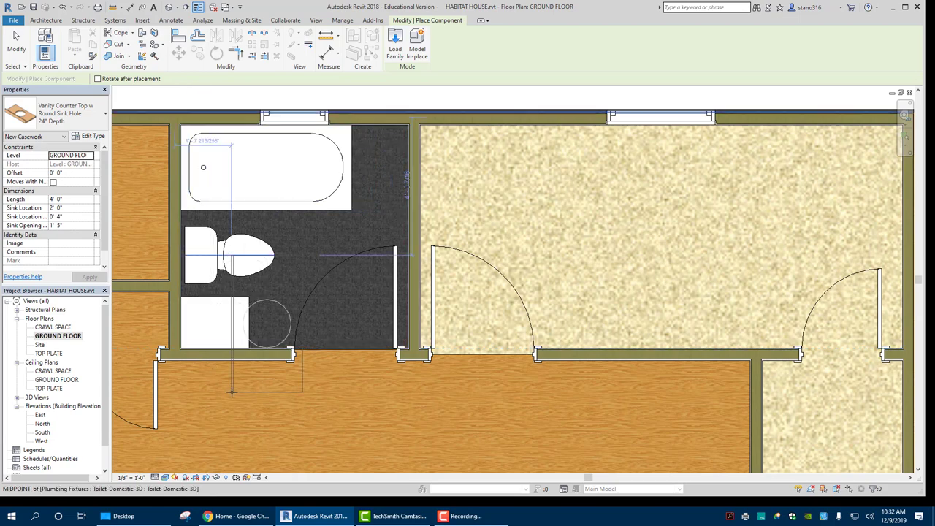
# Step: Place the round-sink counter top on the hall floor below the bathroom
pyautogui.scroll(1, 249, 432)
pyautogui.scroll(-3, 251, 433)
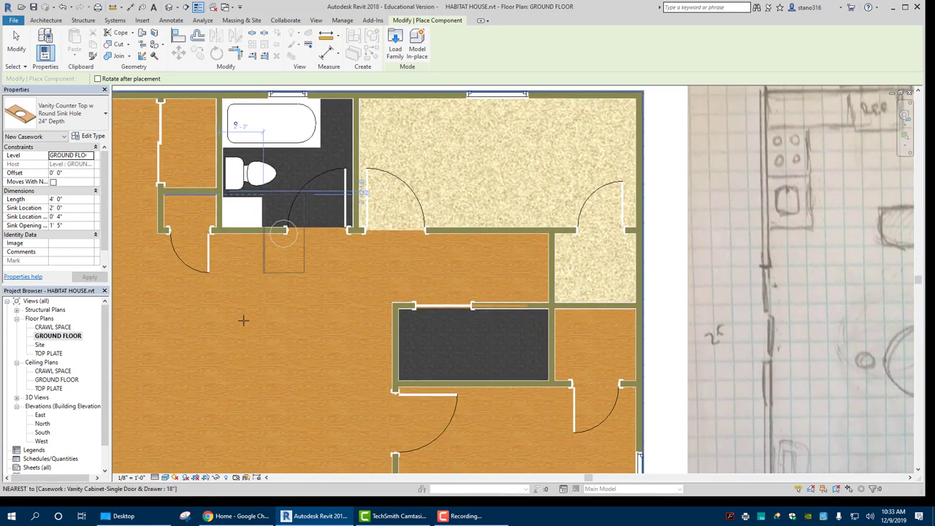
pyautogui.click(242, 330)
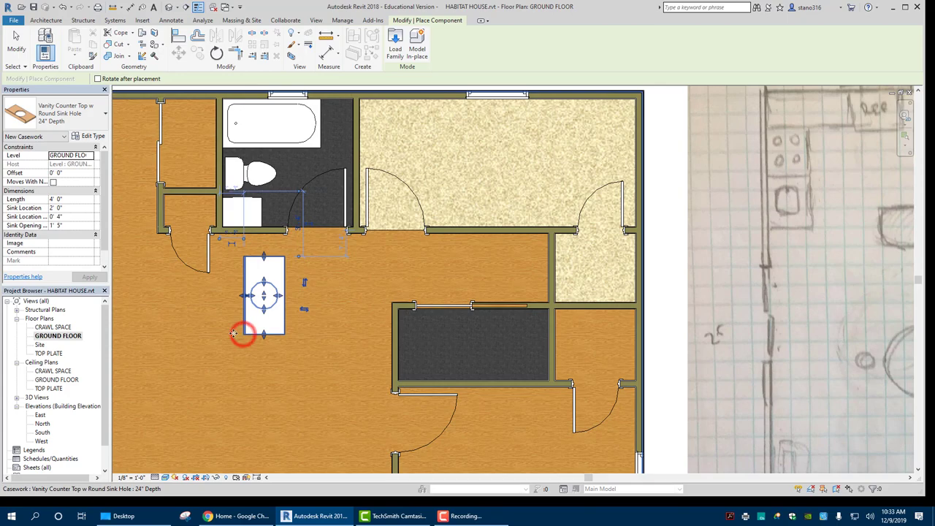
pyautogui.press('Escape')
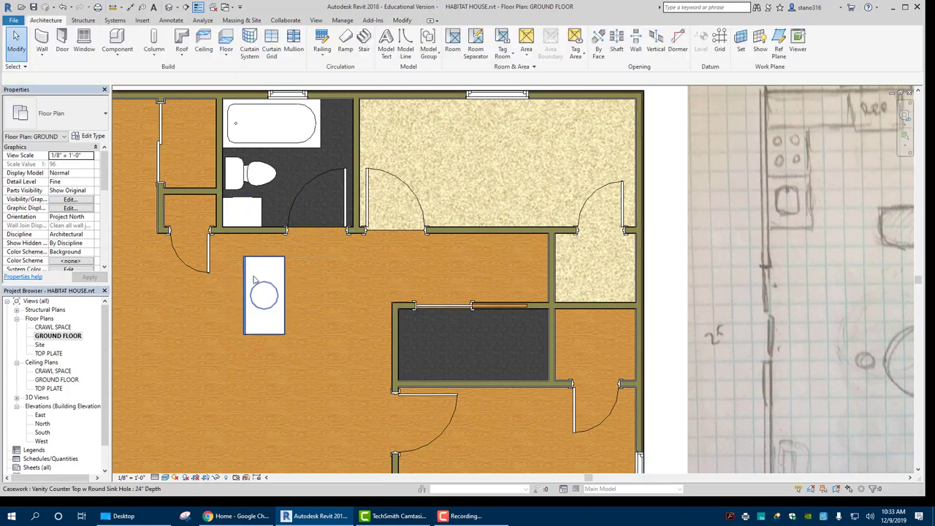
pyautogui.click(253, 271)
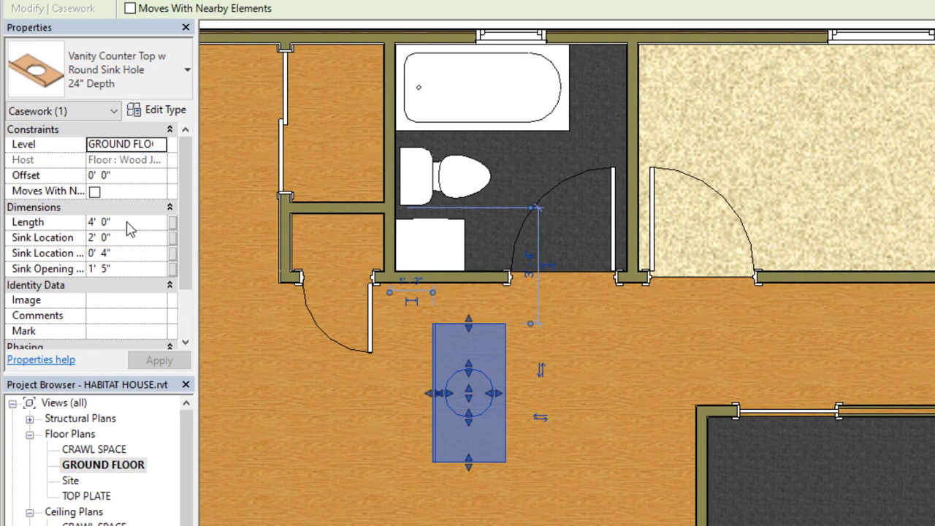
# Step: Shorten the counter top's Length from 4' 0" to 1' 6" in Properties
pyautogui.click(124, 222)
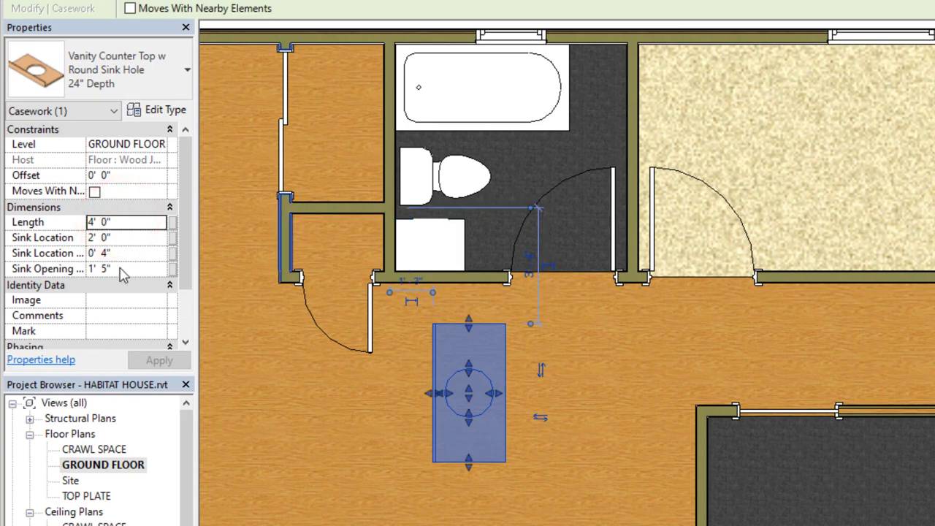
pyautogui.moveTo(115, 223); pyautogui.dragTo(86, 222)
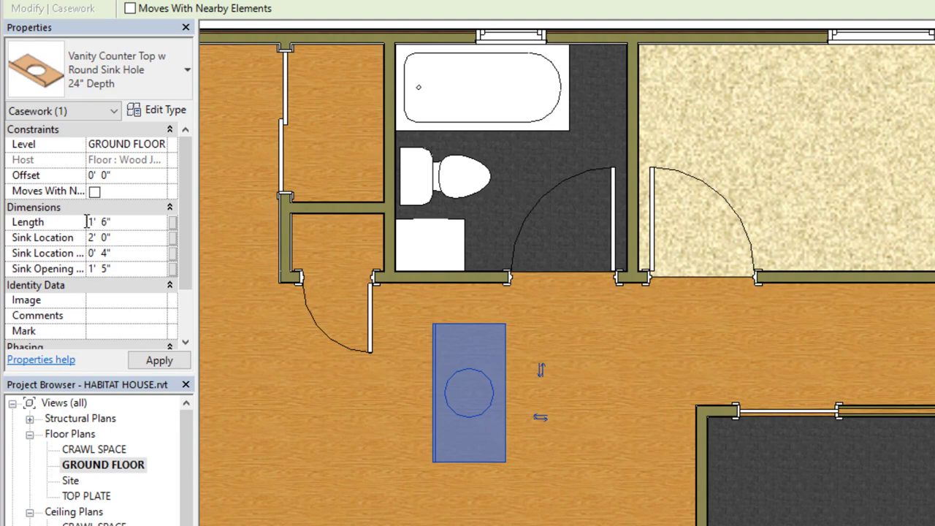
pyautogui.press('Return')
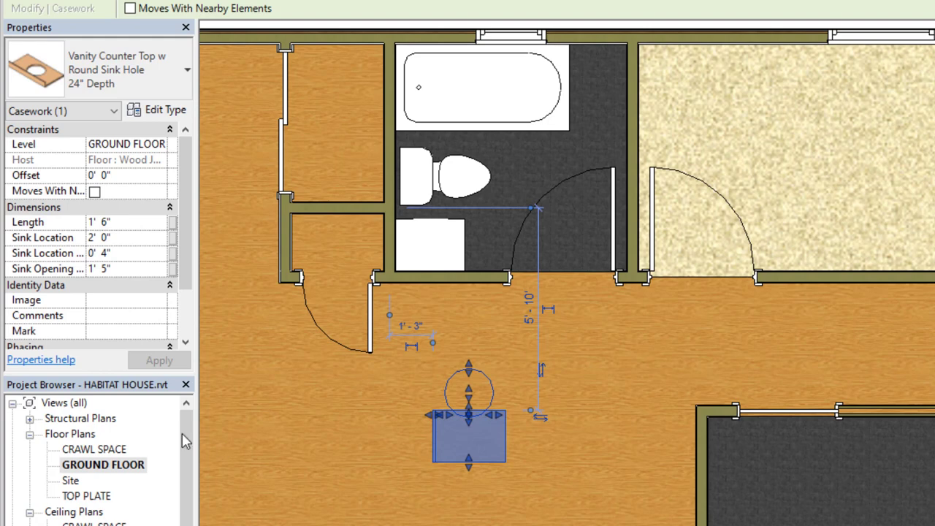
pyautogui.click(327, 490)
pyautogui.rightClick(326, 489)
pyautogui.click(368, 499)
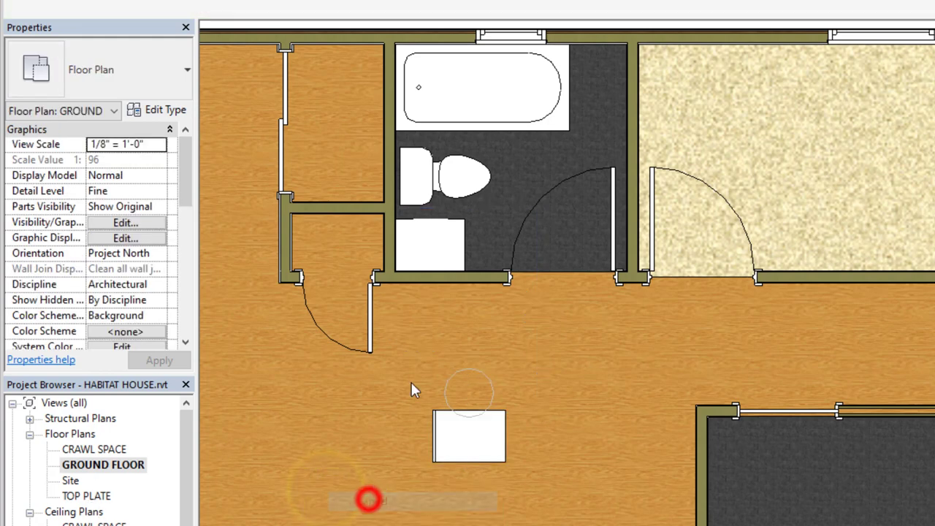
pyautogui.click(417, 353)
# Step: Delete the misplaced counter top and pick Vanity Counter Top w Round Sink Hole from Counter Tops
pyautogui.press('Delete')
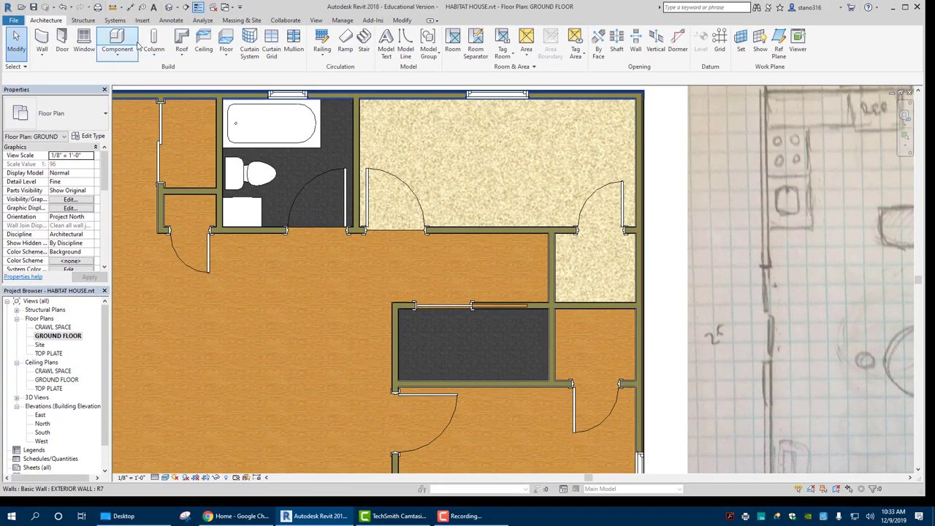
pyautogui.click(126, 37)
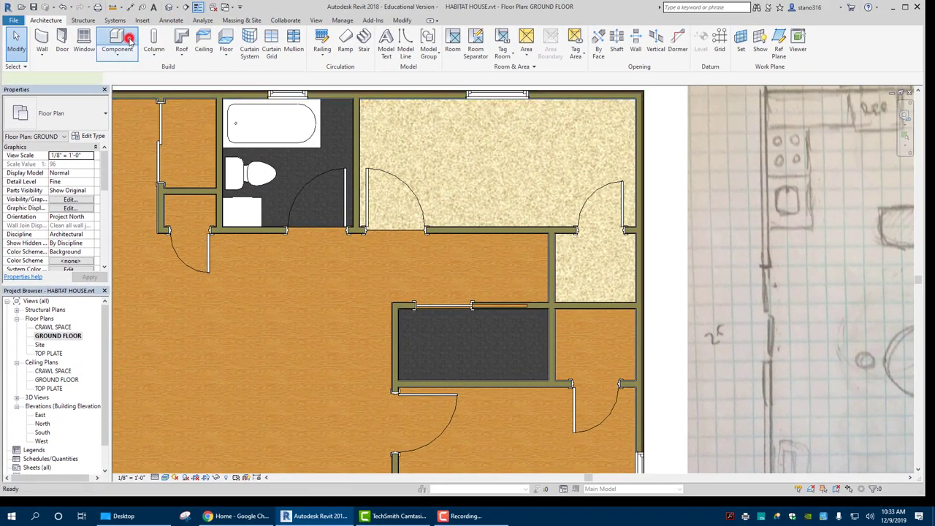
pyautogui.click(393, 42)
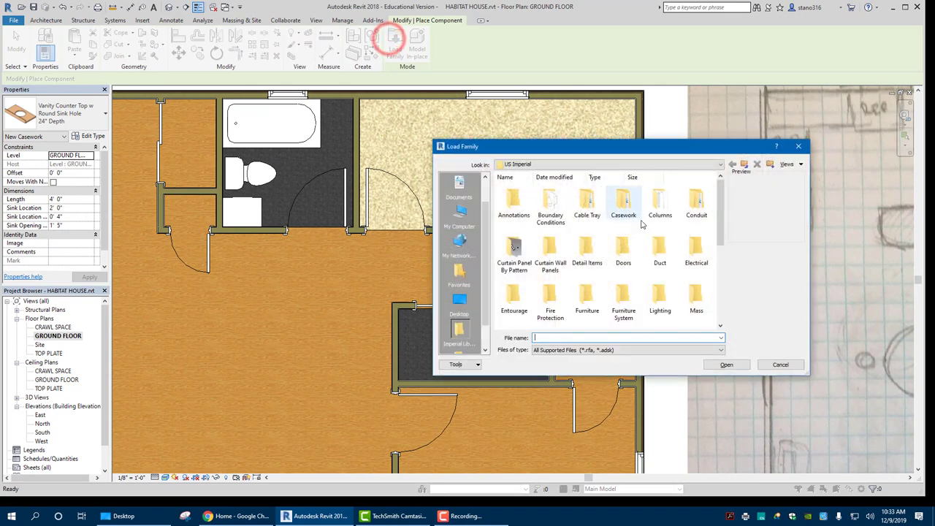
pyautogui.click(625, 208)
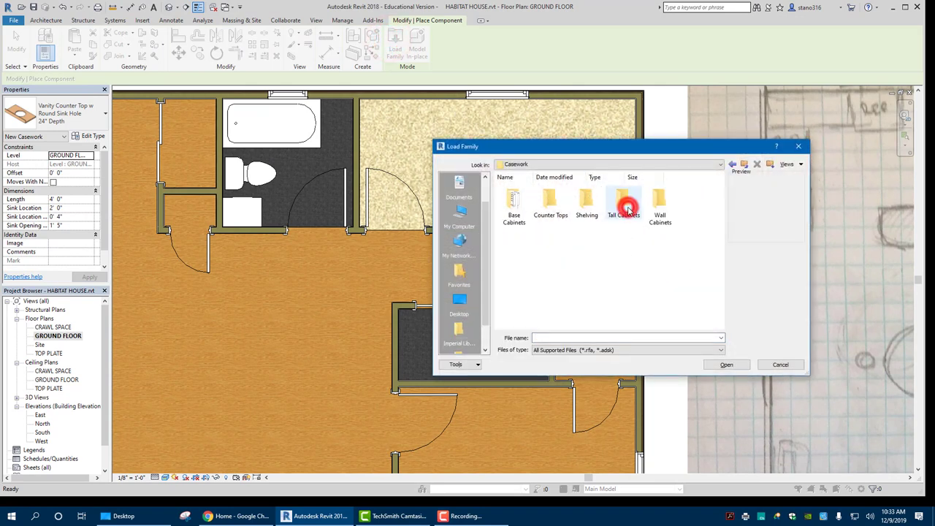
pyautogui.doubleClick(551, 207)
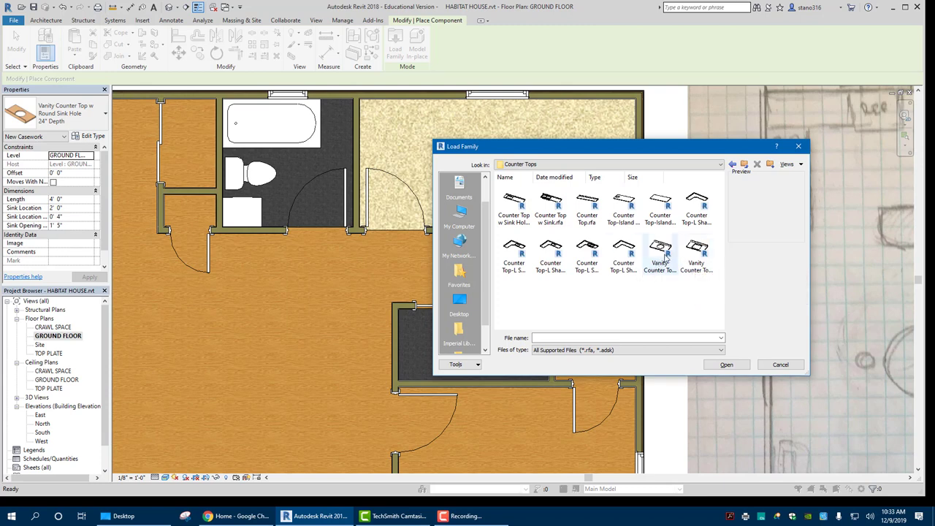
pyautogui.click(693, 251)
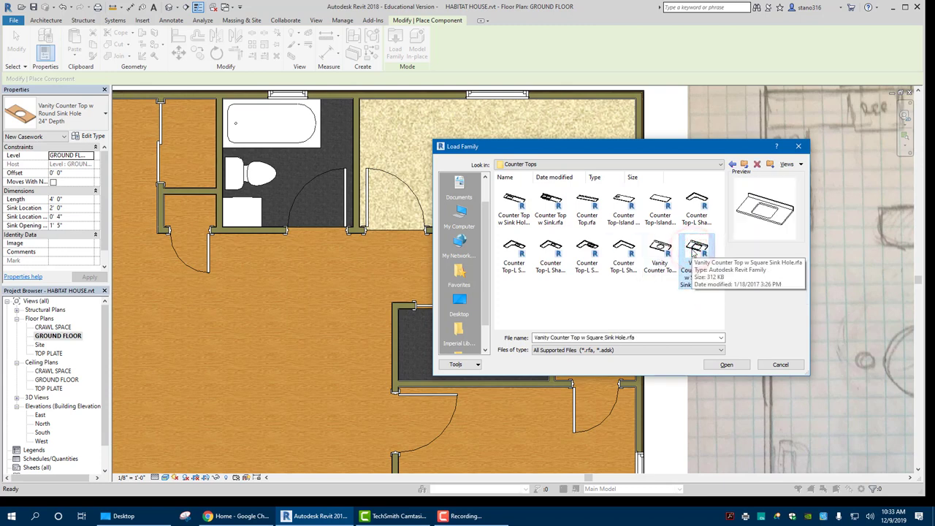
pyautogui.click(661, 252)
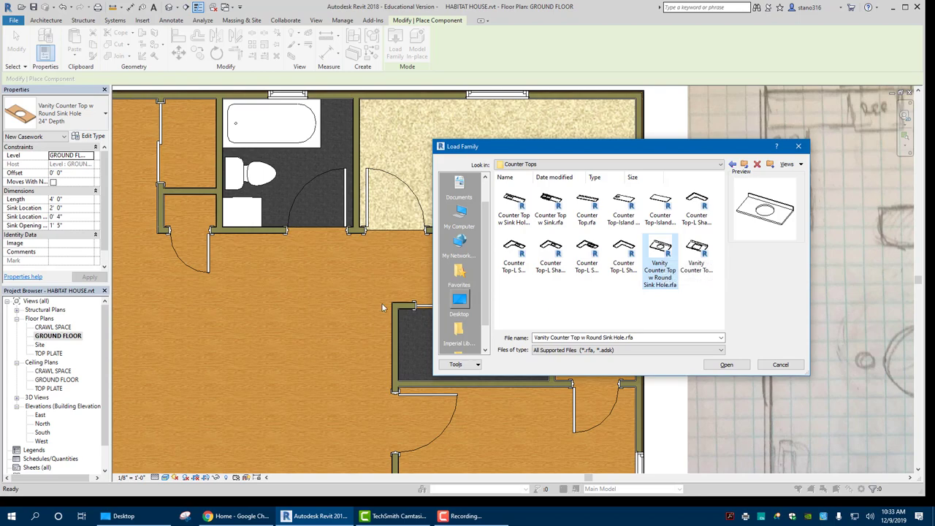
pyautogui.click(346, 307)
# Step: Cancel the counter top placement and delete the toilet
pyautogui.click(780, 363)
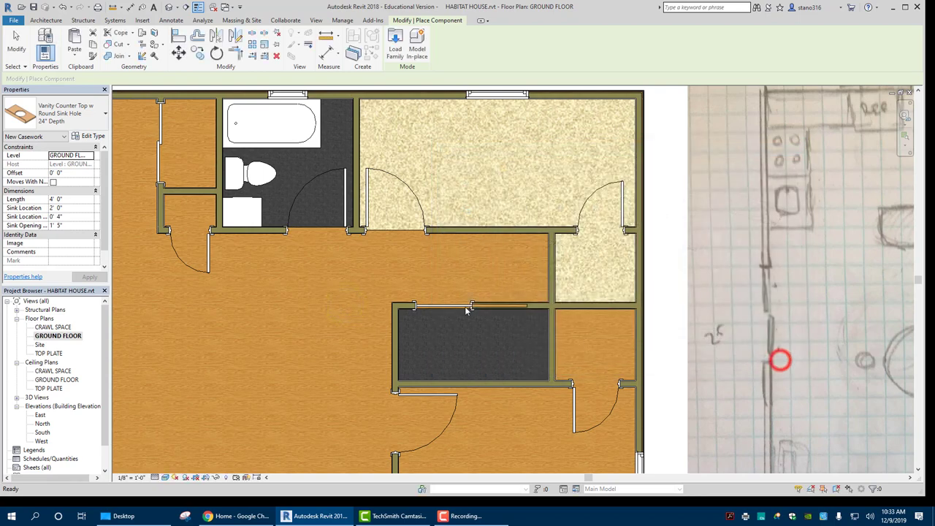
pyautogui.scroll(2, 301, 188)
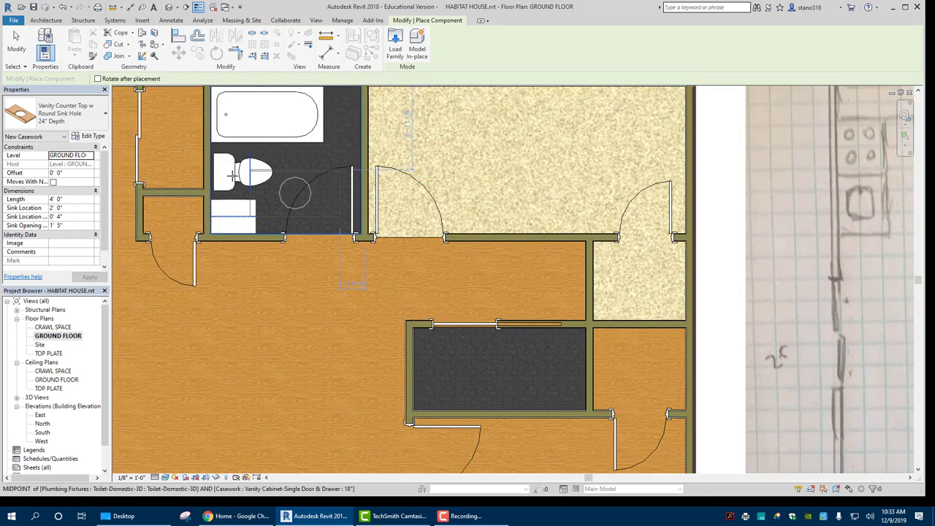
pyautogui.rightClick(244, 313)
pyautogui.click(248, 322)
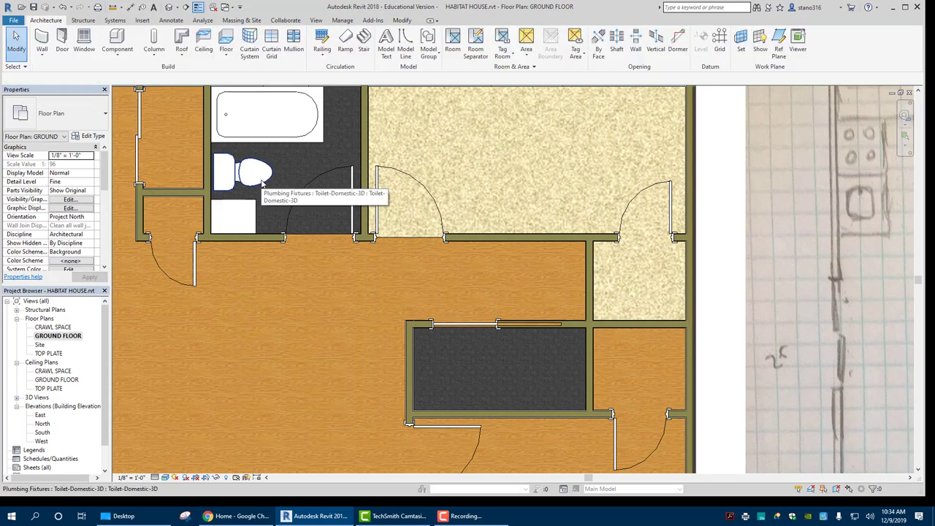
pyautogui.click(262, 181)
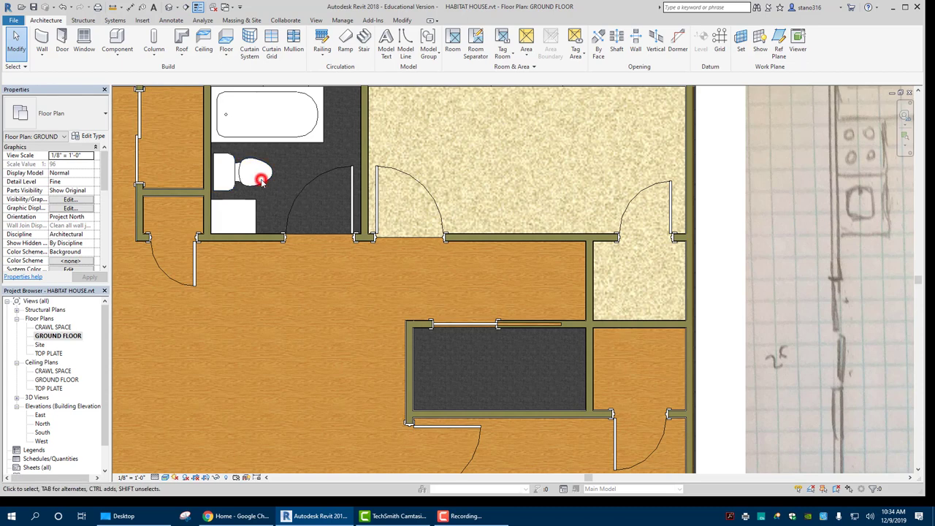
pyautogui.click(265, 187)
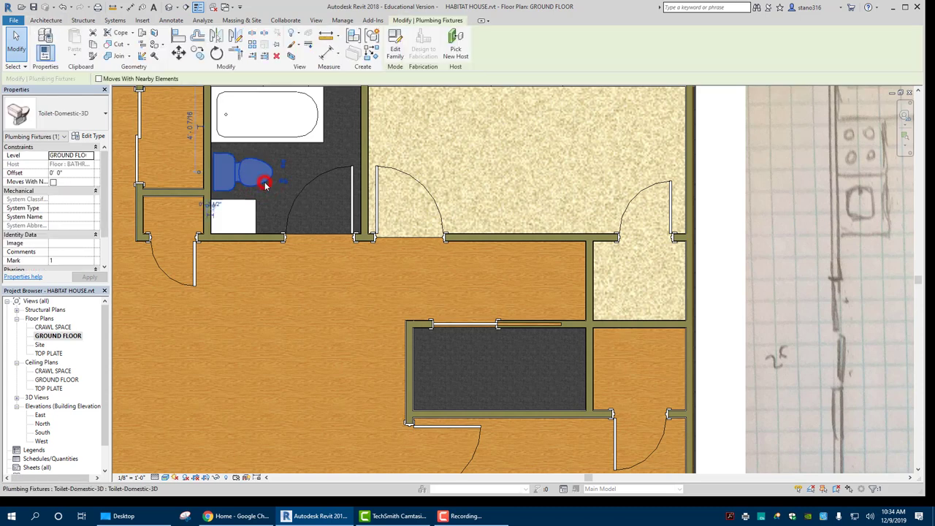
pyautogui.press('Delete')
# Step: Change the 18" vanity cabinet to the 24" type
pyautogui.click(243, 202)
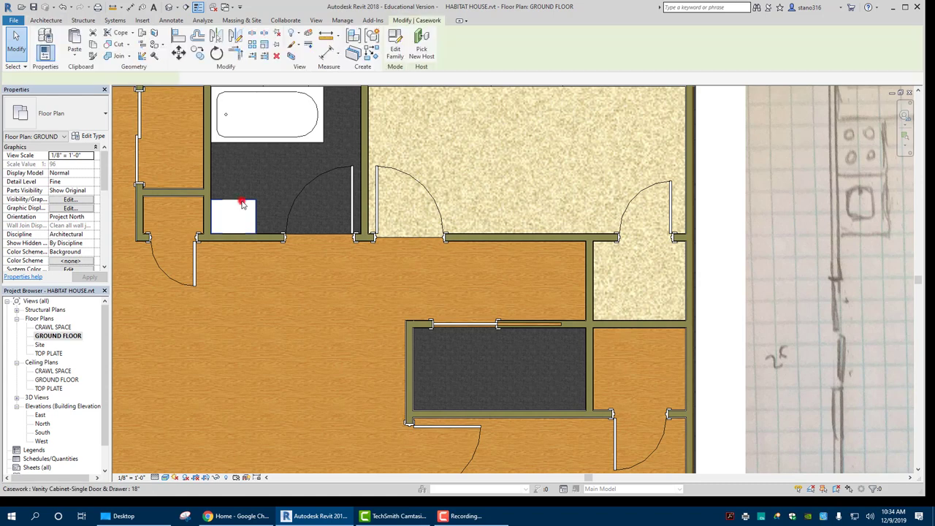
pyautogui.click(94, 123)
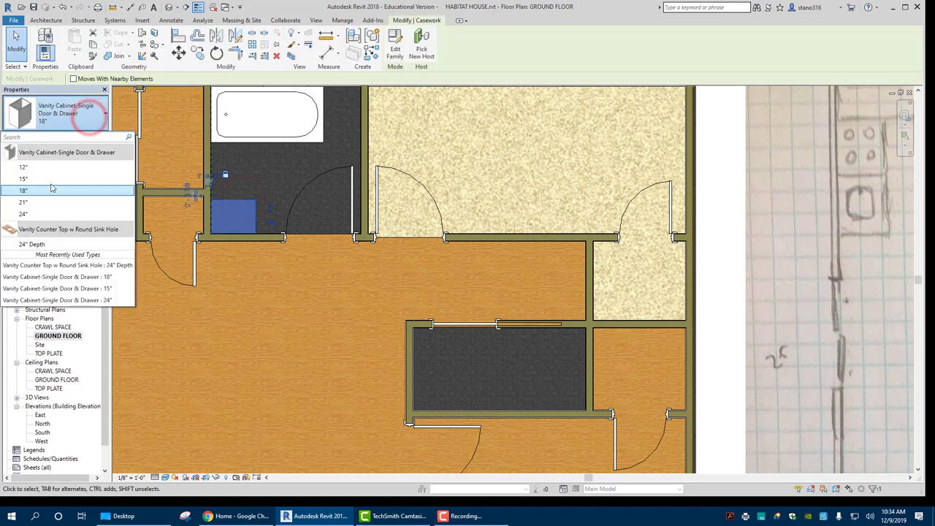
pyautogui.click(42, 210)
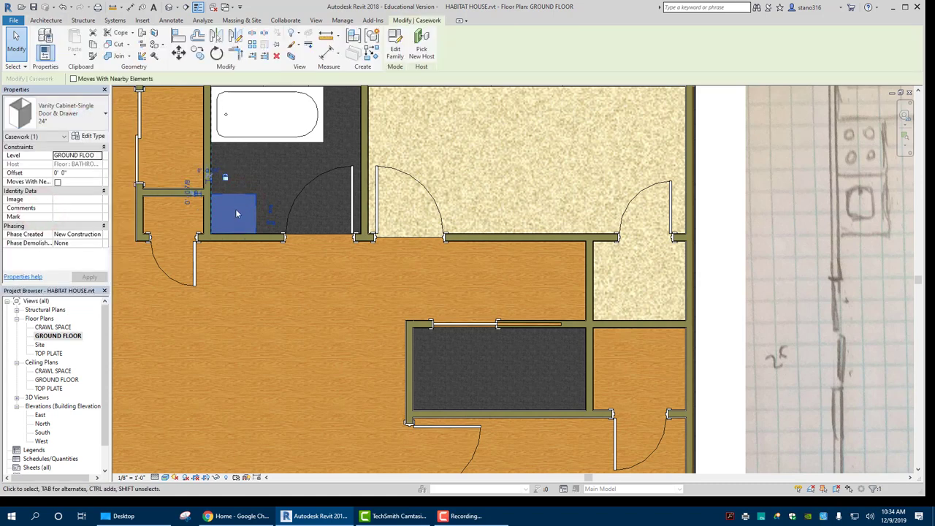
pyautogui.click(259, 280)
# Step: Drag the 24" vanity cabinet up toward the tub
pyautogui.click(240, 215)
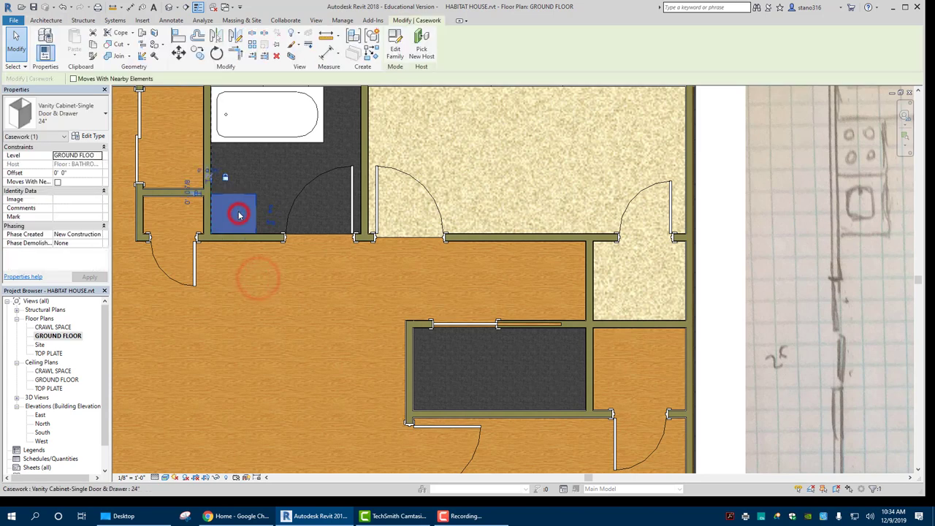
pyautogui.click(235, 210)
pyautogui.click(238, 197)
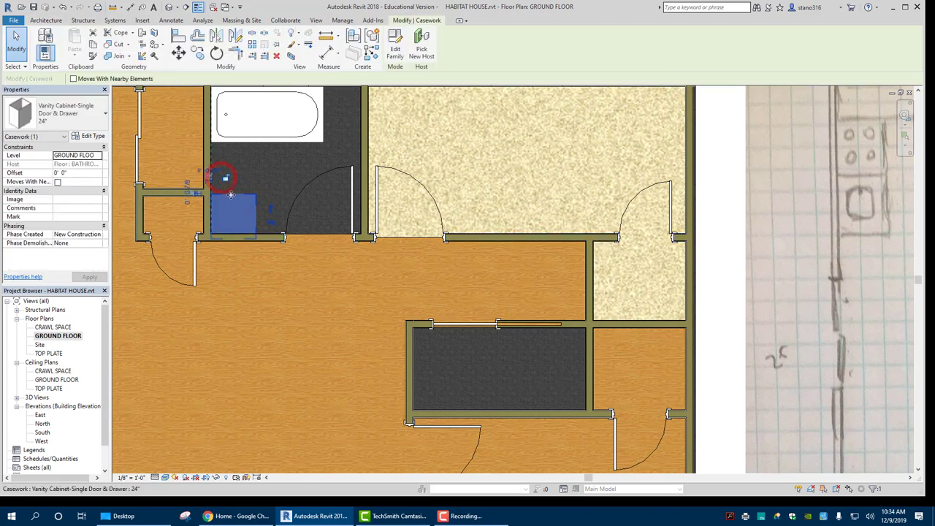
pyautogui.click(231, 197)
pyautogui.click(232, 196)
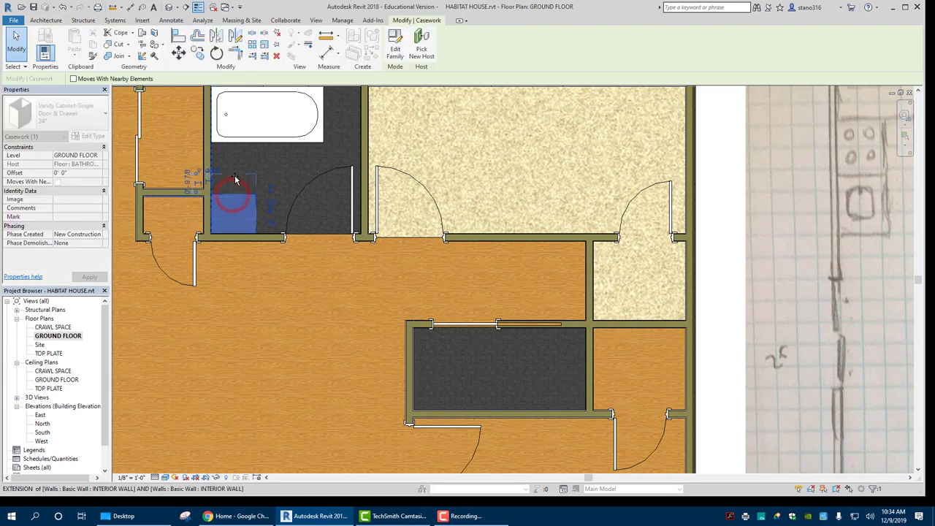
pyautogui.moveTo(233, 200); pyautogui.dragTo(235, 179)
pyautogui.click(231, 315)
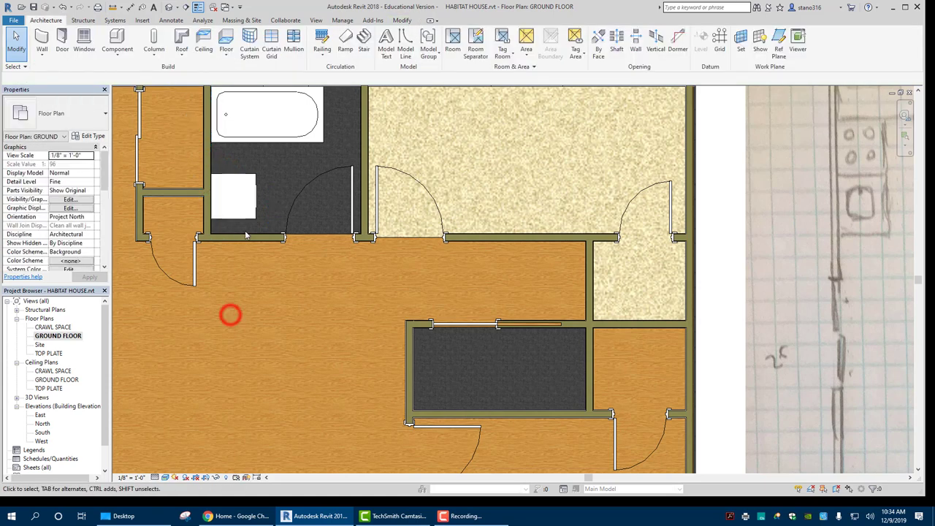
pyautogui.click(247, 179)
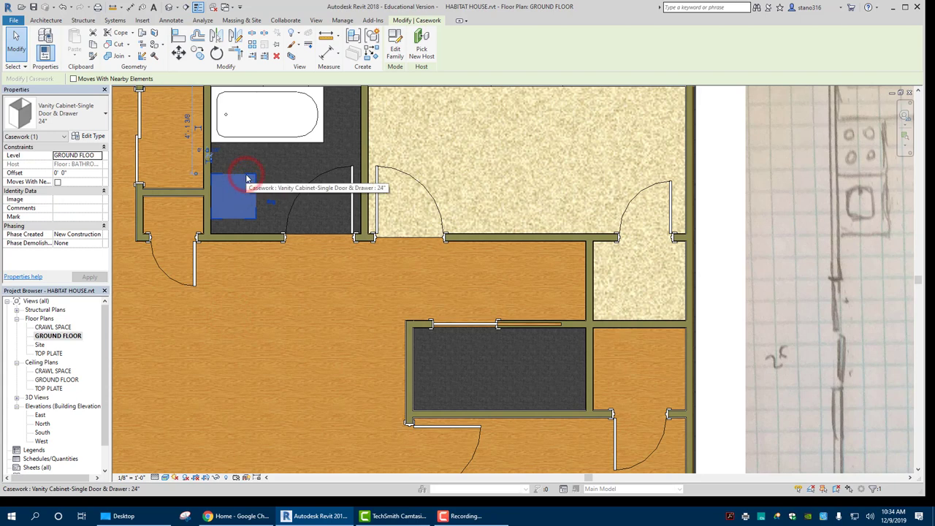
pyautogui.click(238, 331)
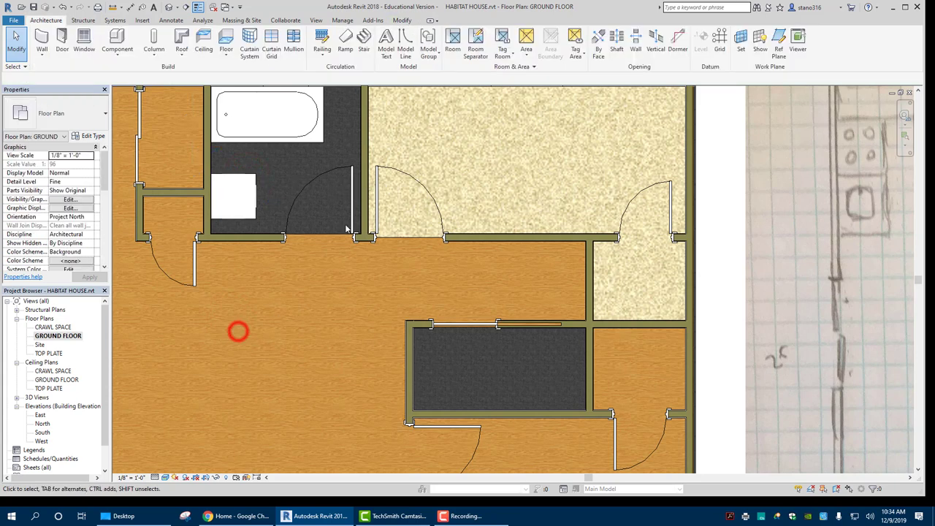
# Step: Place the 4' 0" Vanity Counter Top w Round Sink Hole against the bathroom's left wall
pyautogui.click(117, 43)
pyautogui.click(396, 42)
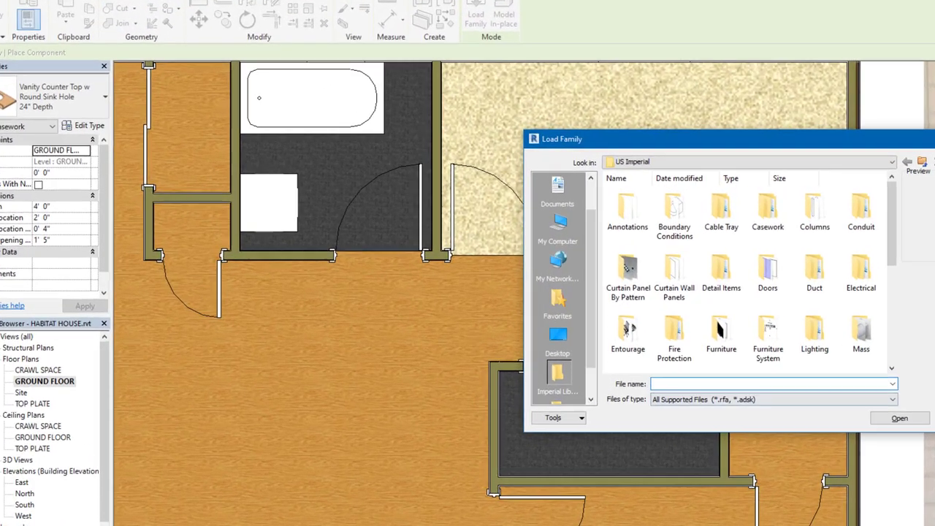
pyautogui.press('Escape')
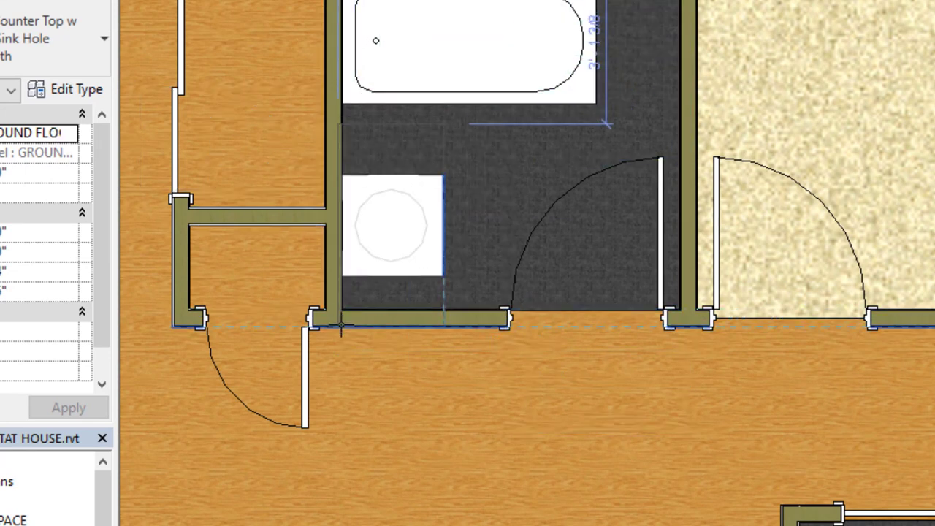
pyautogui.click(338, 328)
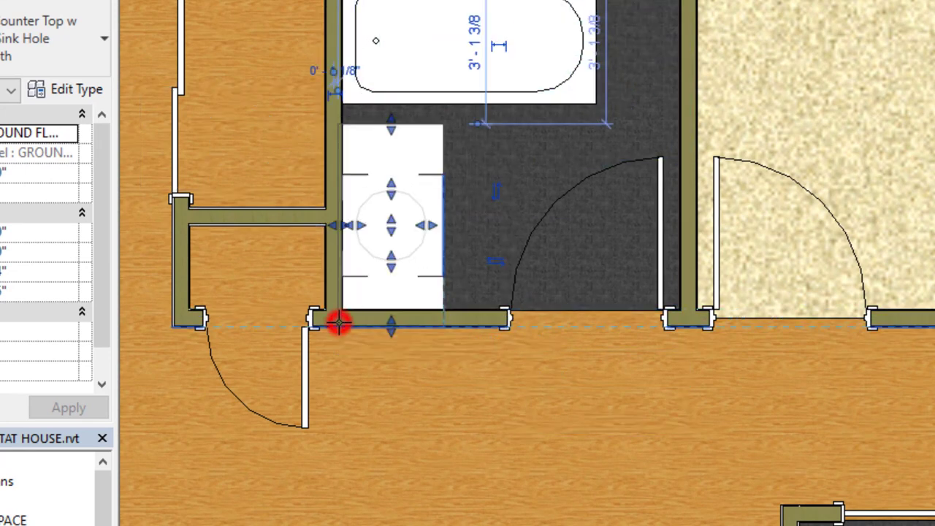
# Step: Remove the accidental extra counter top copy placed near the door
pyautogui.click(503, 392)
pyautogui.press('Escape')
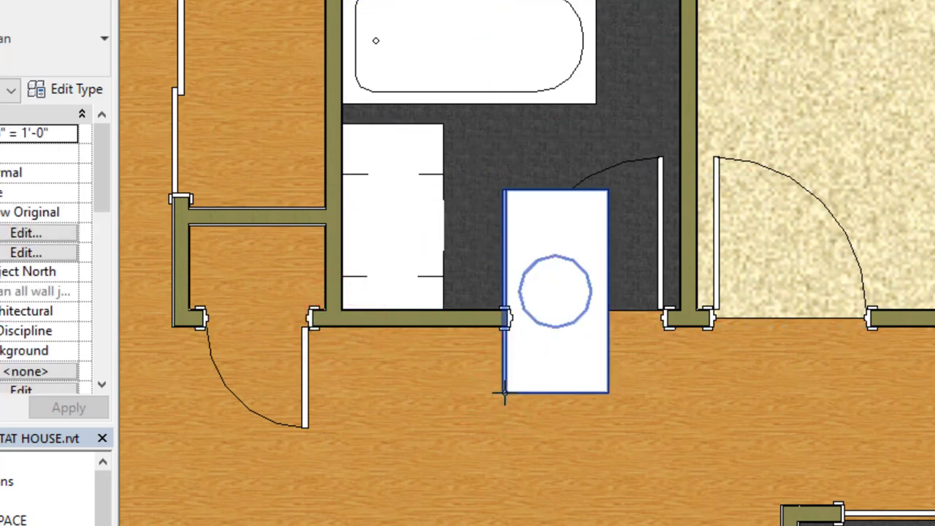
pyautogui.click(509, 382)
pyautogui.press('Delete')
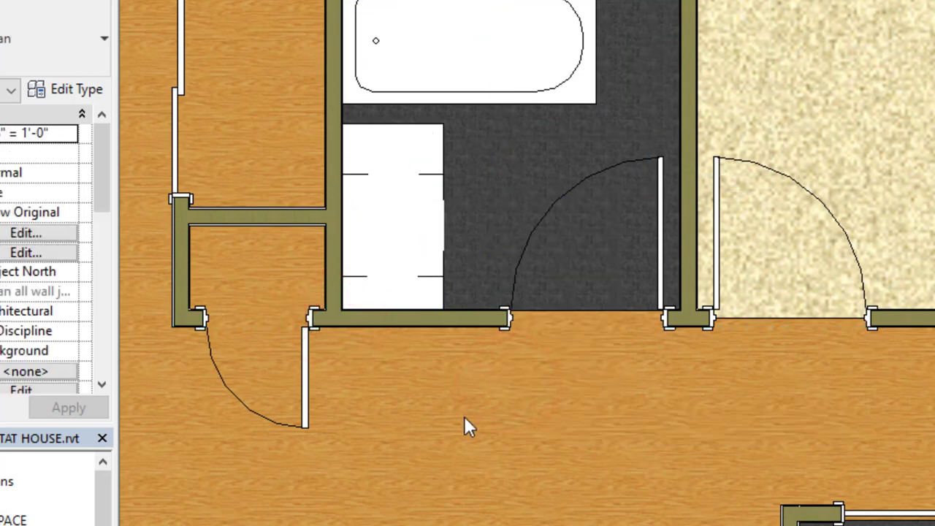
pyautogui.scroll(1, 432, 371)
pyautogui.scroll(-1, 420, 248)
pyautogui.click(406, 81)
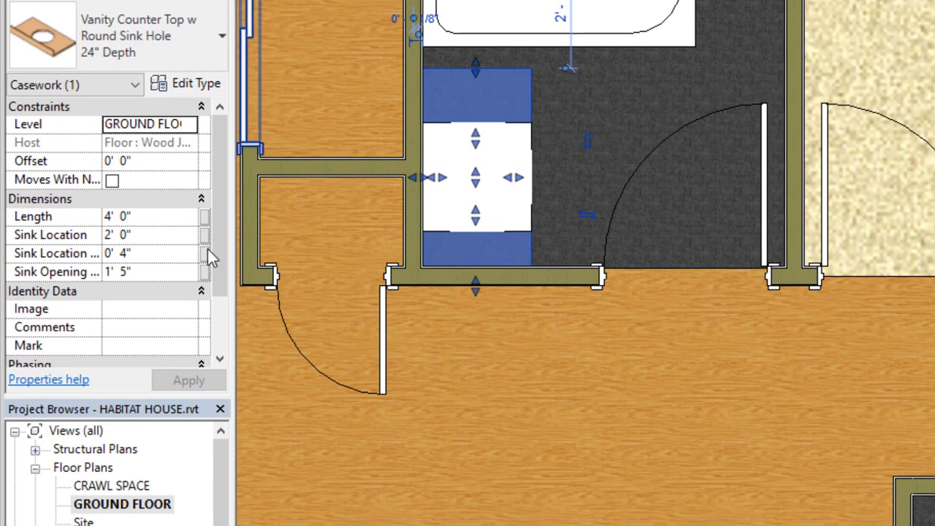
# Step: Shift the sink counter top to the right in the plan
pyautogui.click(162, 217)
pyautogui.click(355, 498)
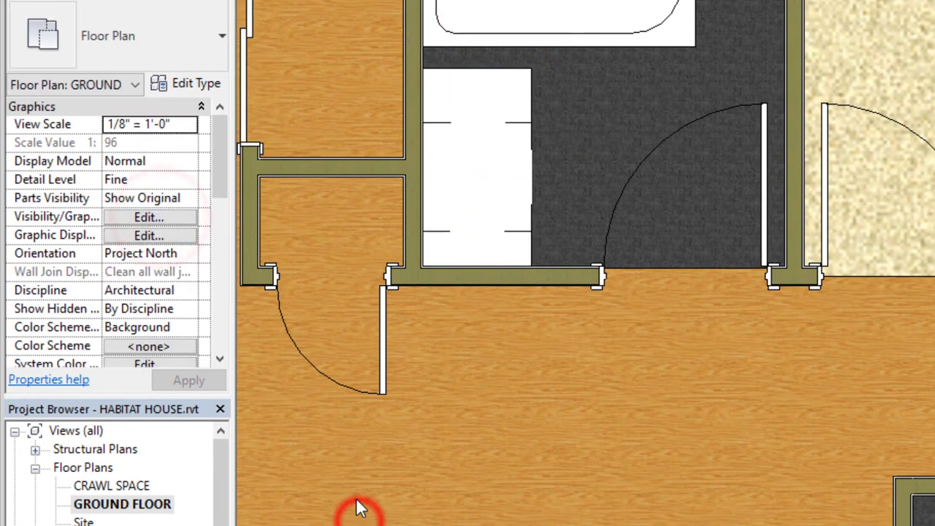
pyautogui.click(443, 237)
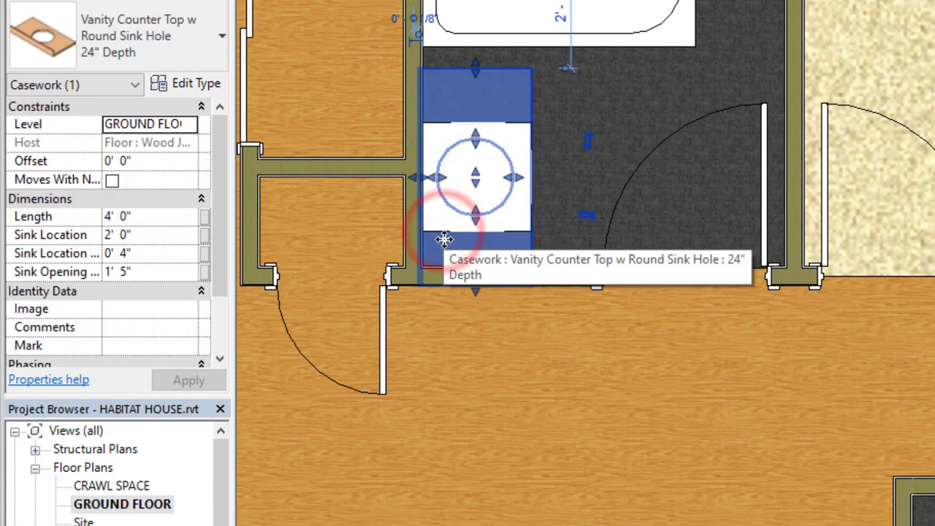
pyautogui.click(480, 321)
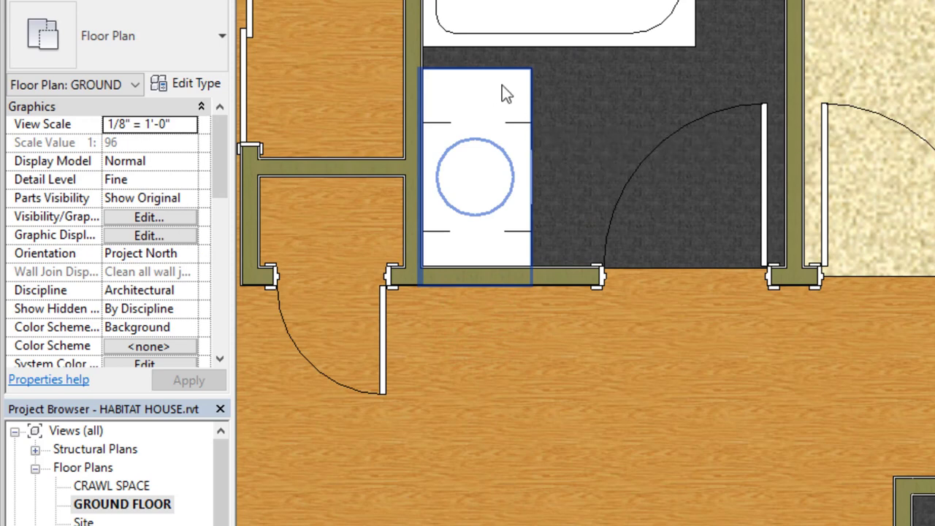
pyautogui.moveTo(483, 70); pyautogui.dragTo(552, 73)
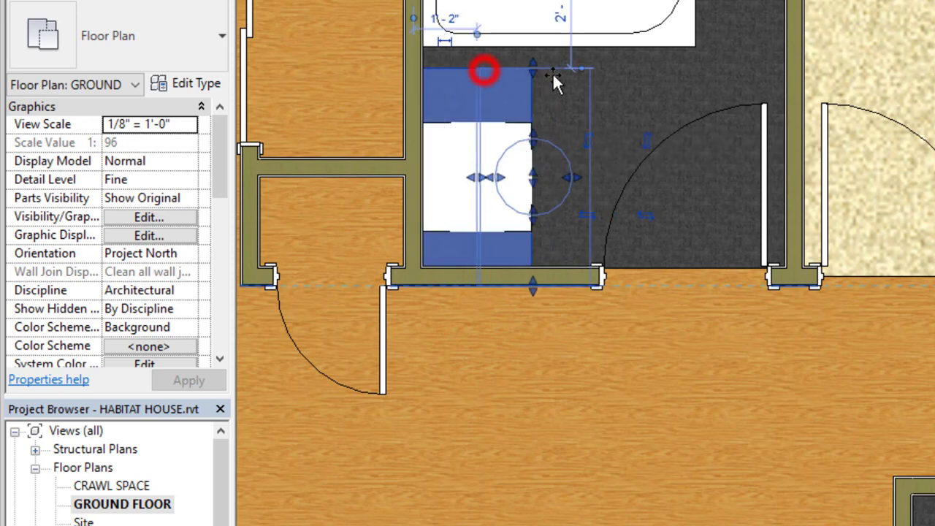
pyautogui.click(451, 122)
pyautogui.click(496, 453)
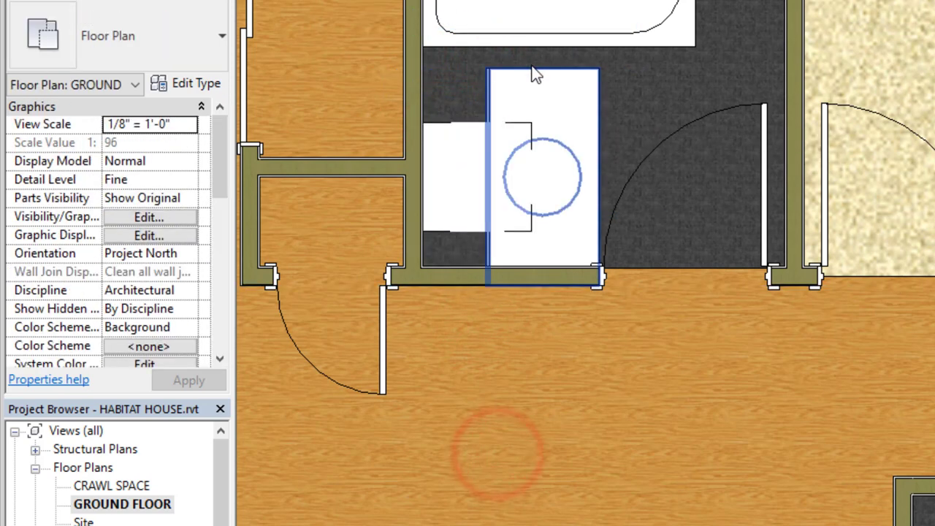
pyautogui.click(534, 72)
# Step: Shorten the counter top to 2' 0" and drag it onto the cabinet at the left wall
pyautogui.click(157, 216)
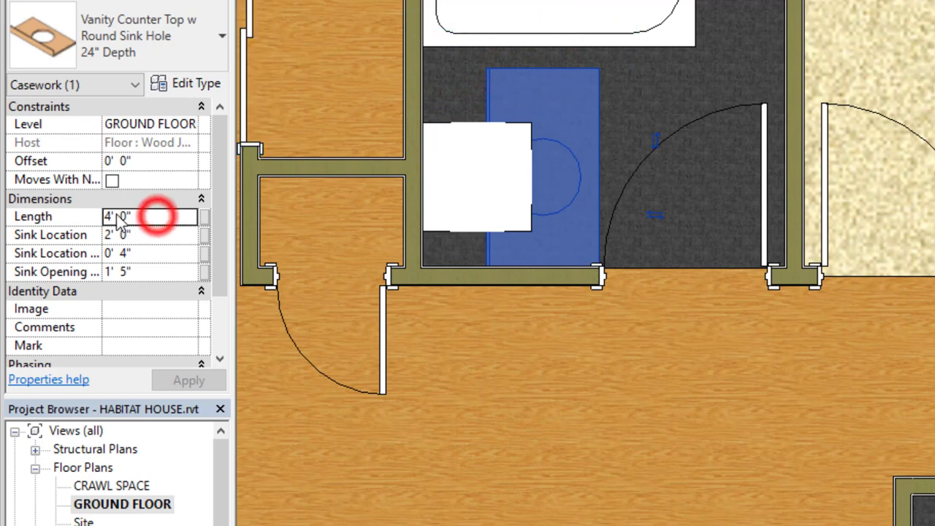
pyautogui.moveTo(157, 216); pyautogui.dragTo(103, 216)
pyautogui.write('2')
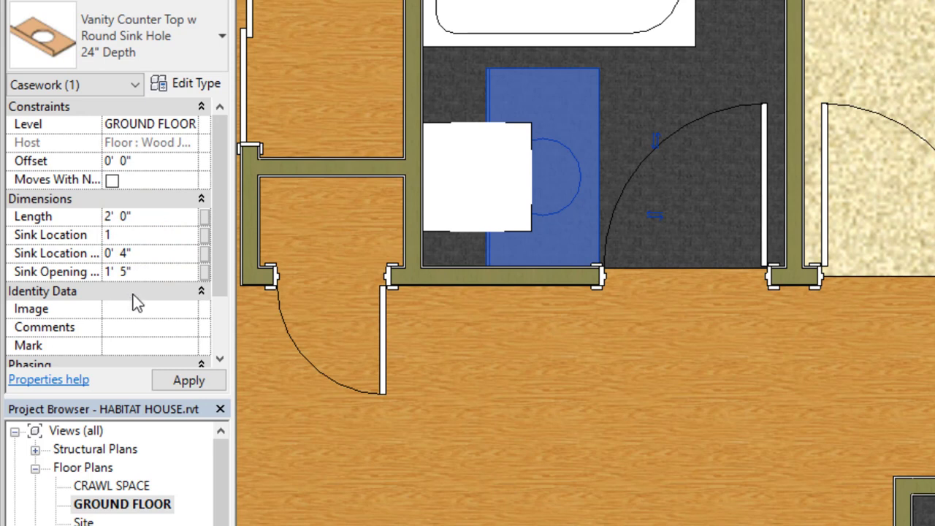
pyautogui.click(183, 381)
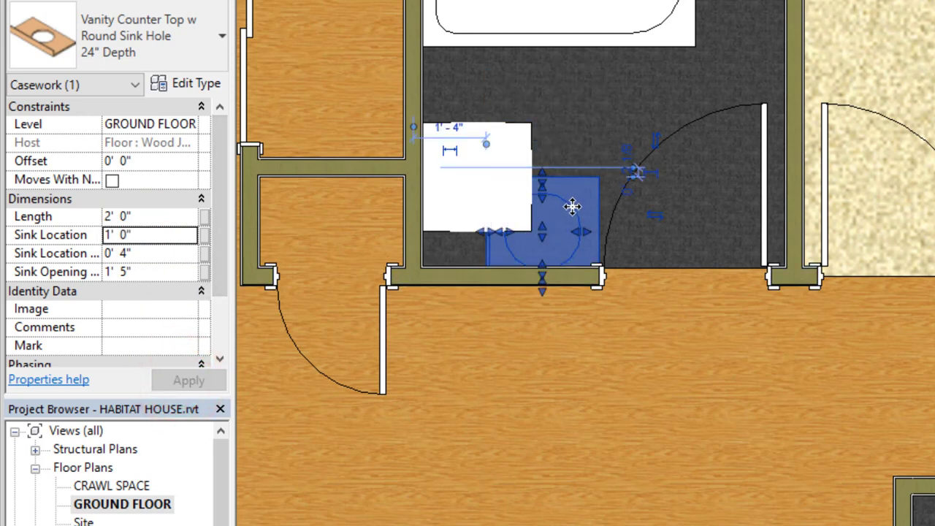
pyautogui.moveTo(574, 183); pyautogui.dragTo(509, 139)
pyautogui.scroll(4, 476, 363)
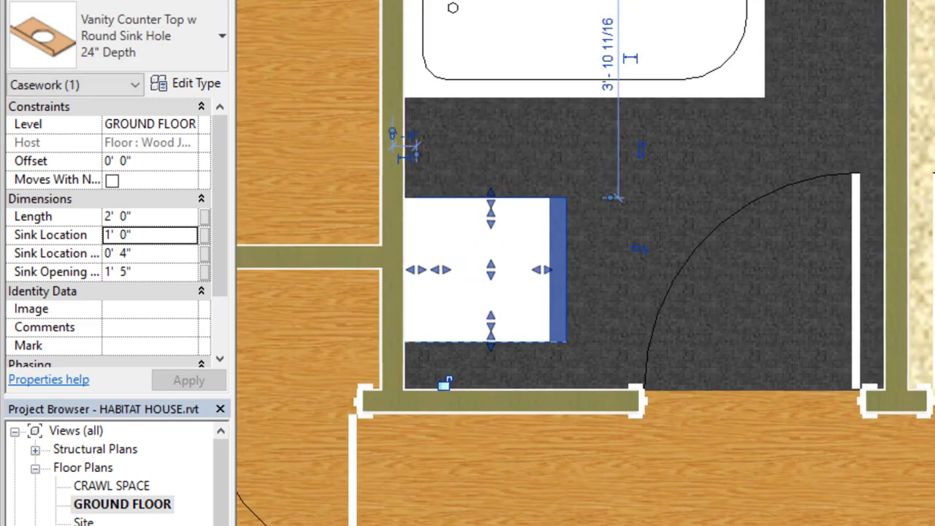
pyautogui.moveTo(476, 363); pyautogui.dragTo(471, 403, button='middle')
pyautogui.click(462, 488)
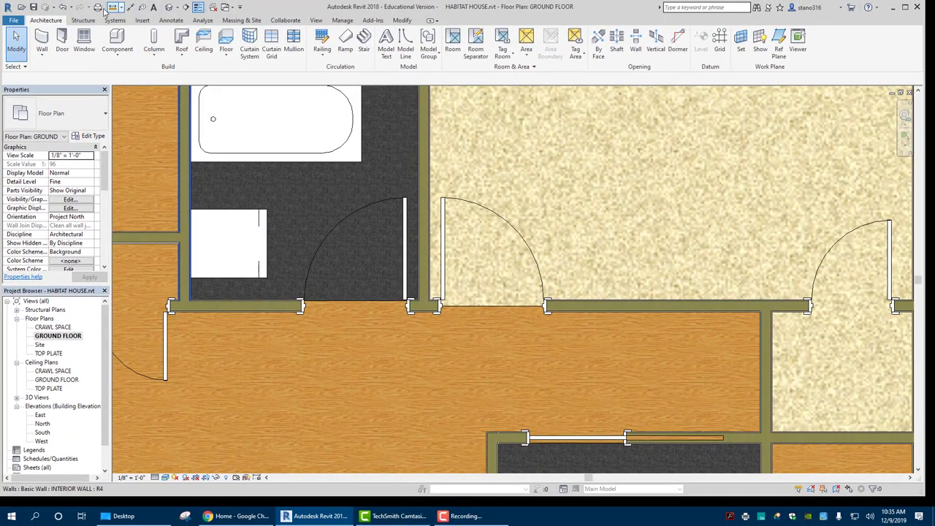
# Step: Align the sink counter top's back edge flush with the left wall face
pyautogui.click(209, 234)
pyautogui.click(178, 35)
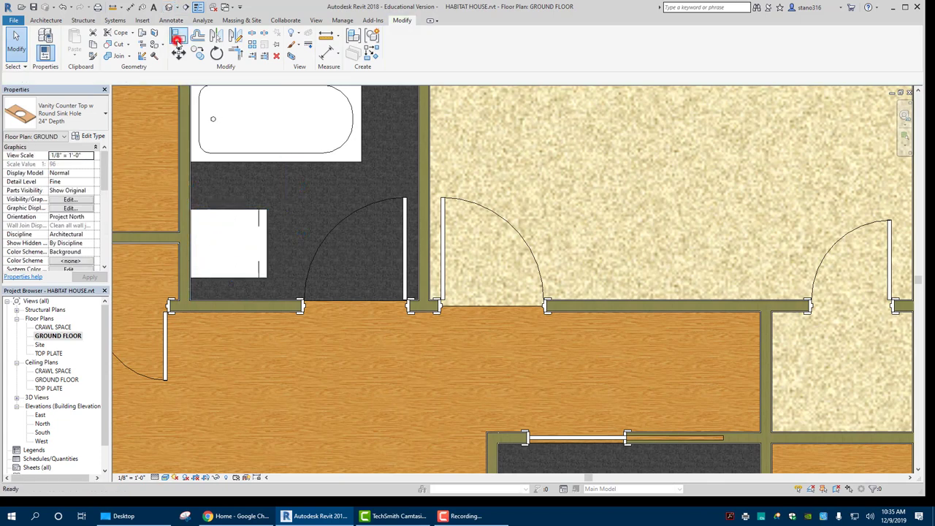
pyautogui.click(192, 238)
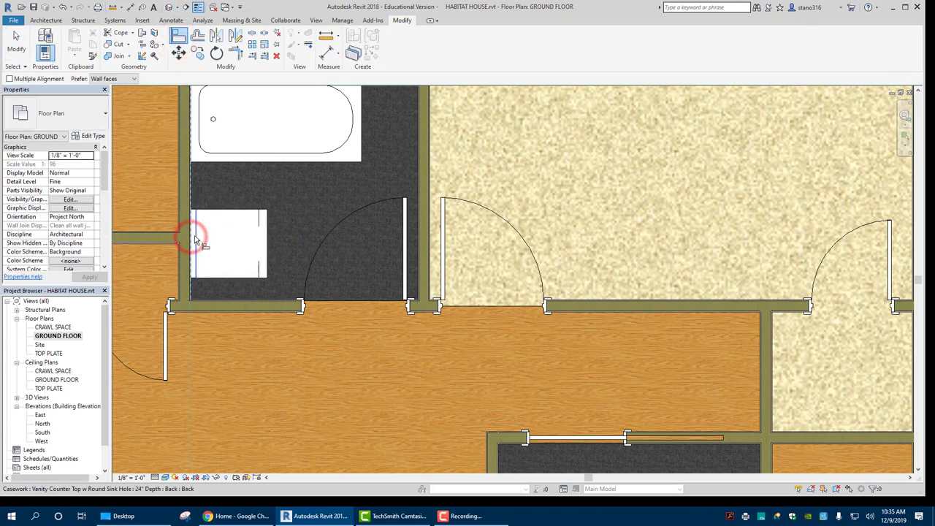
pyautogui.click(193, 236)
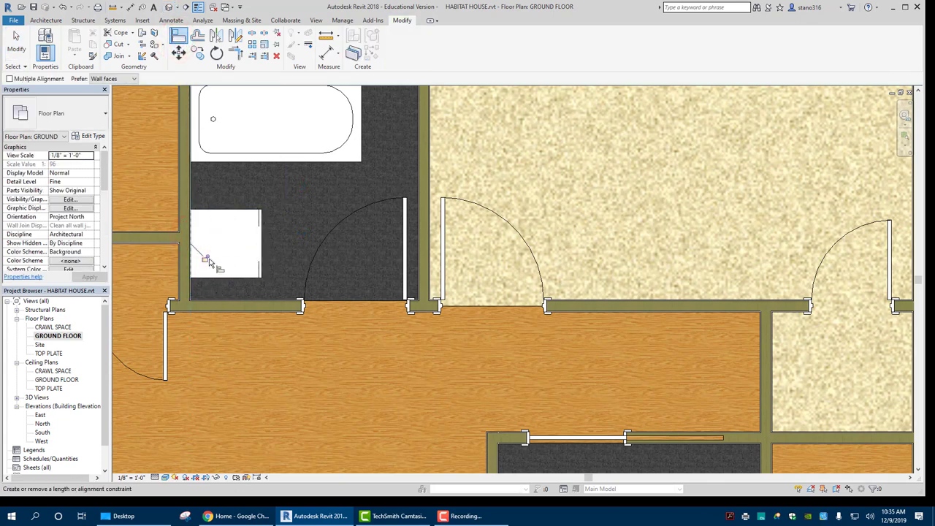
pyautogui.press('Escape')
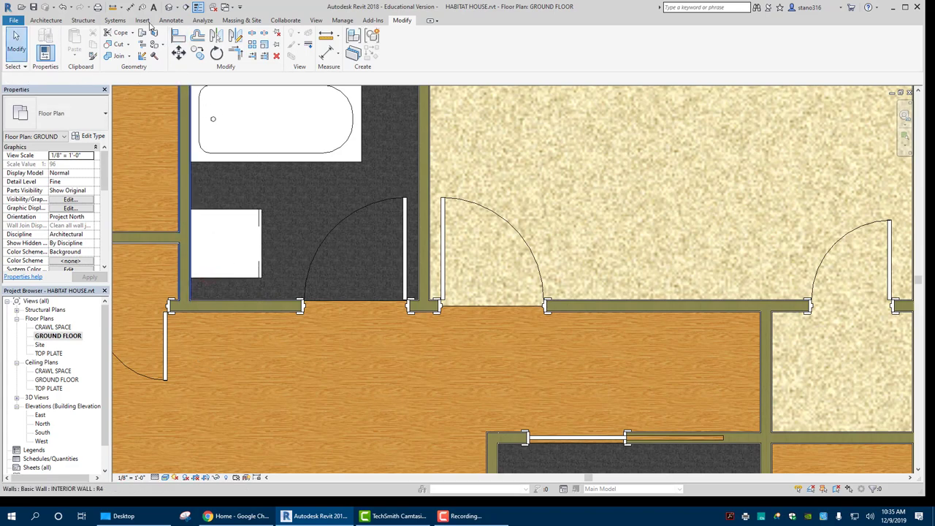
# Step: Check the counter top on the cabinet in the default 3D view, then return to GROUND FLOOR
pyautogui.click(168, 7)
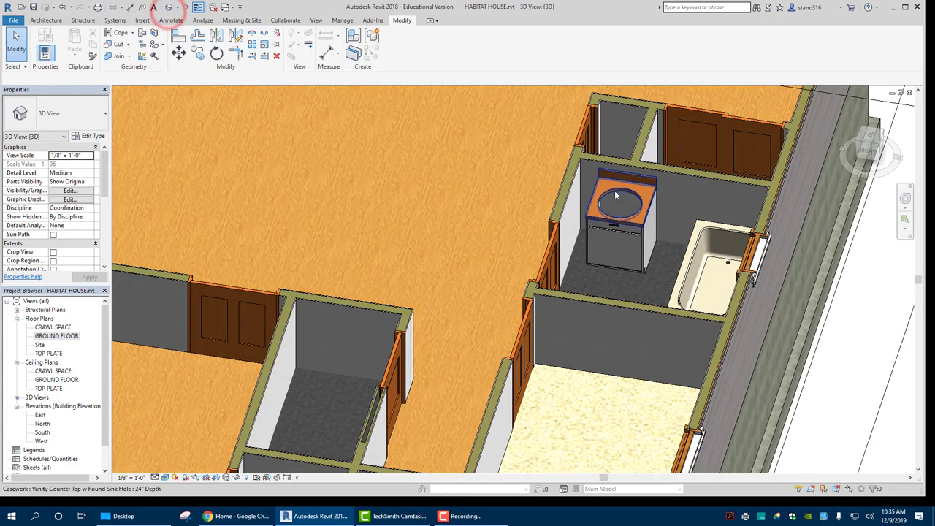
pyautogui.scroll(2, 608, 191)
pyautogui.keyDown('shift'); pyautogui.moveTo(607, 191); pyautogui.dragTo(617, 247, button='middle'); pyautogui.keyUp('shift')
pyautogui.scroll(2, 620, 212)
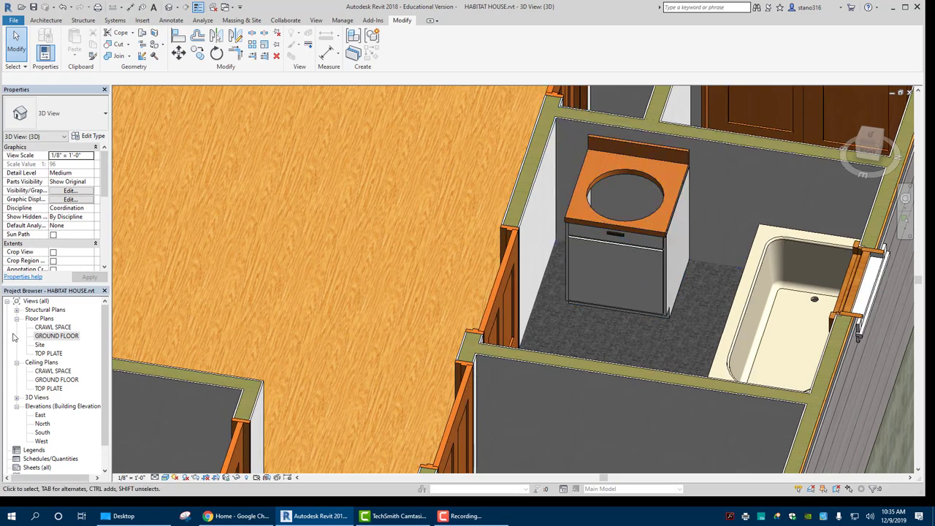
pyautogui.doubleClick(56, 336)
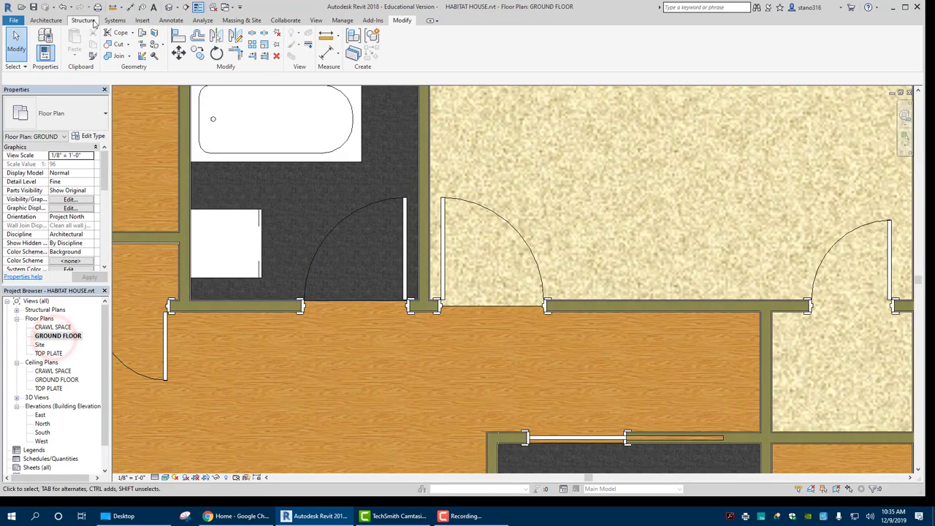
# Step: Start a component and open the Load Family dialog at the US Imperial library
pyautogui.click(58, 21)
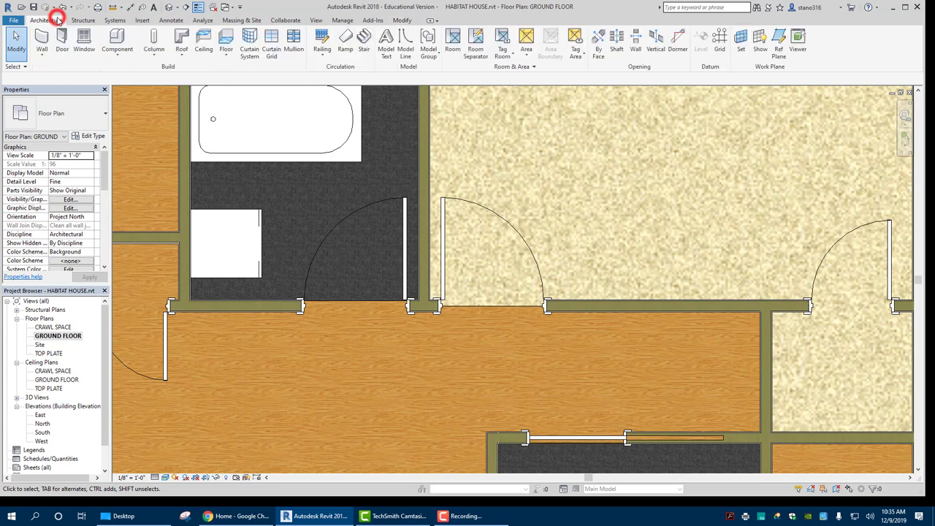
pyautogui.click(118, 53)
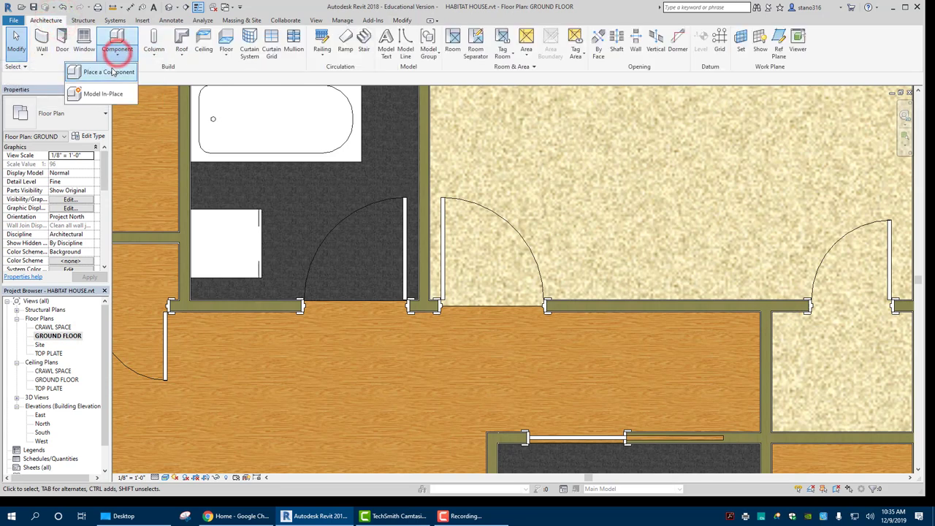
pyautogui.click(116, 35)
pyautogui.click(396, 38)
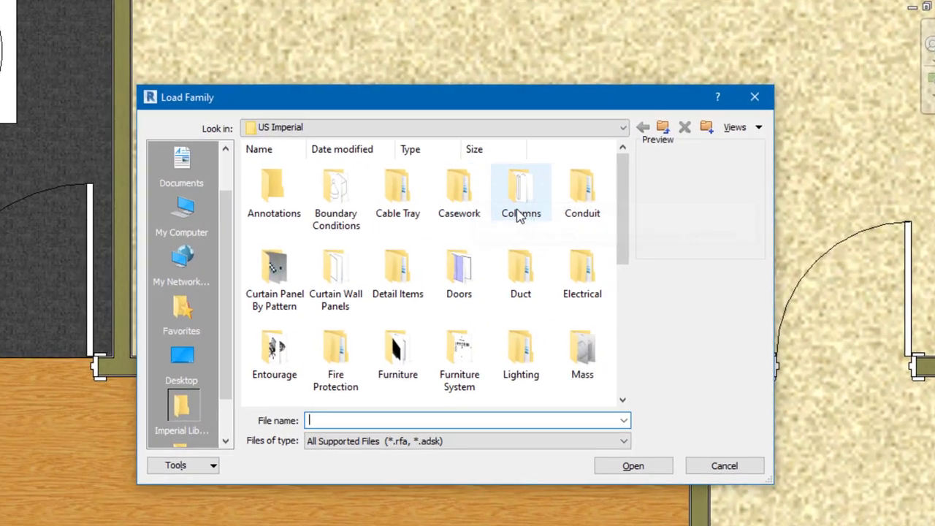
pyautogui.click(626, 203)
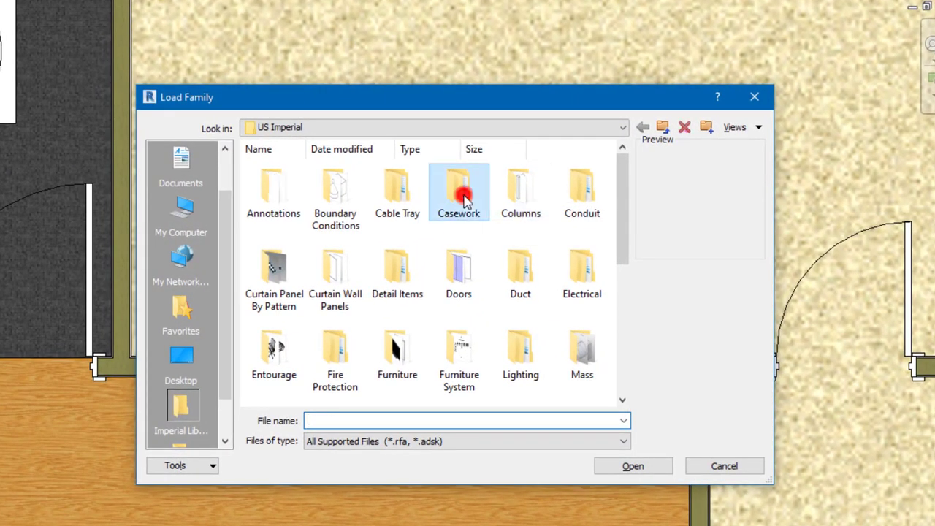
pyautogui.doubleClick(462, 195)
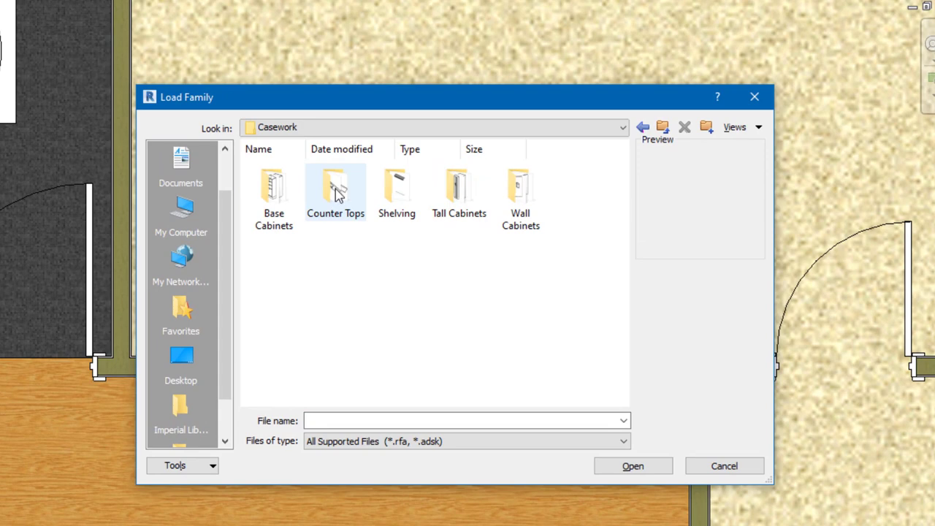
pyautogui.click(621, 126)
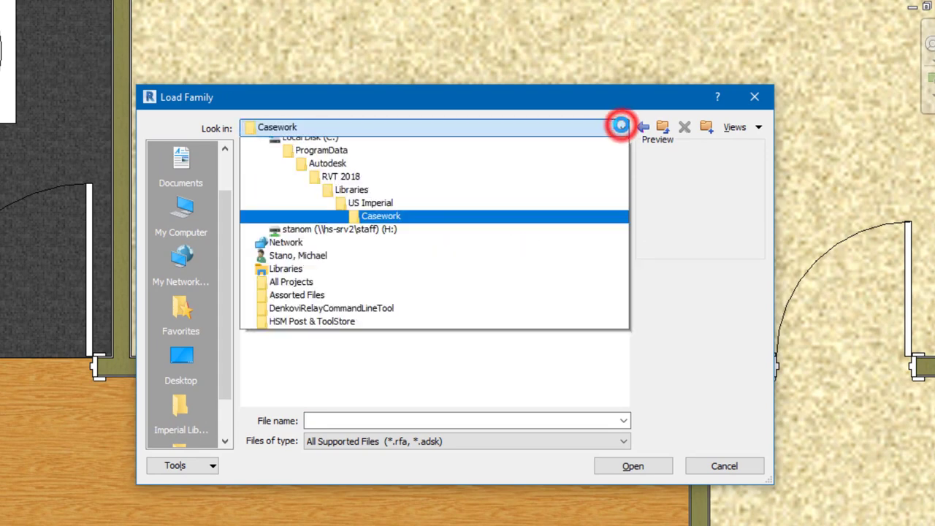
pyautogui.click(396, 236)
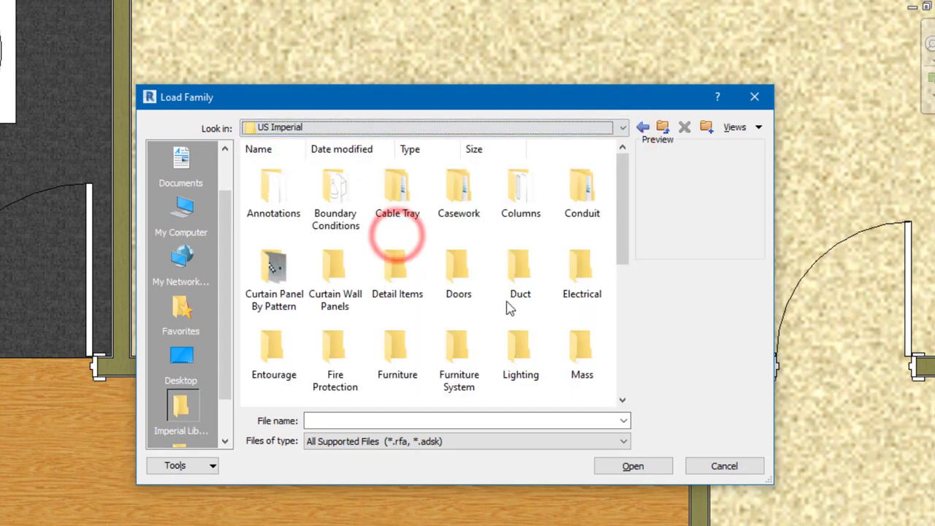
# Step: Load Sink Vanity-Round.rfa from Plumbing > Architectural > Fixtures > Sinks
pyautogui.scroll(-5, 509, 309)
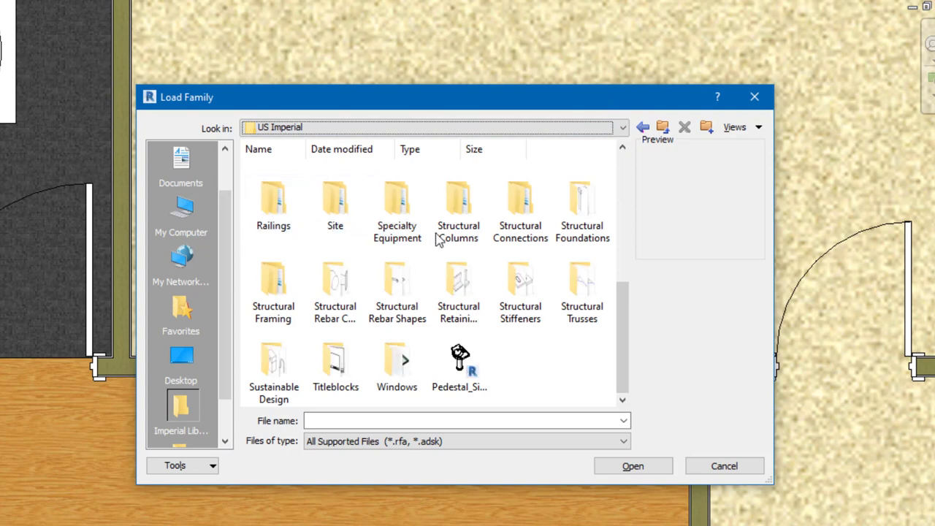
pyautogui.scroll(3, 438, 241)
pyautogui.doubleClick(523, 249)
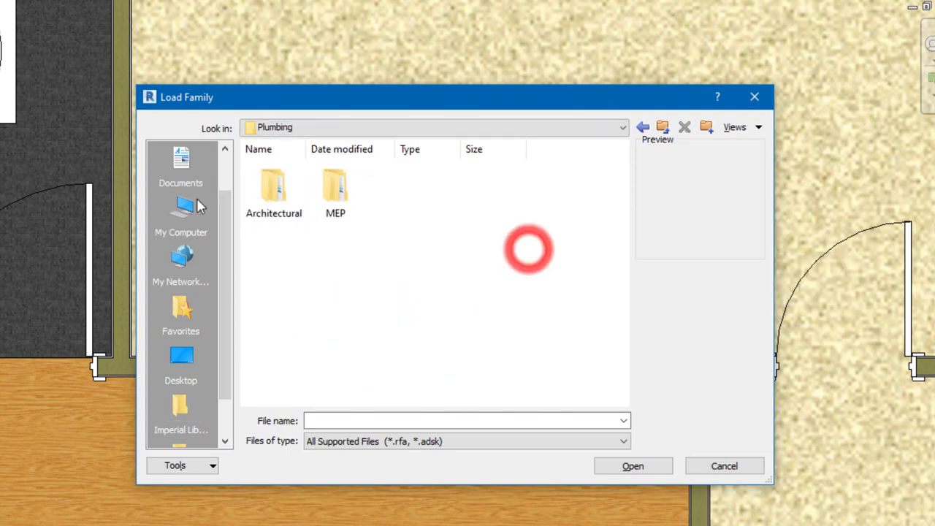
pyautogui.doubleClick(274, 188)
pyautogui.doubleClick(333, 191)
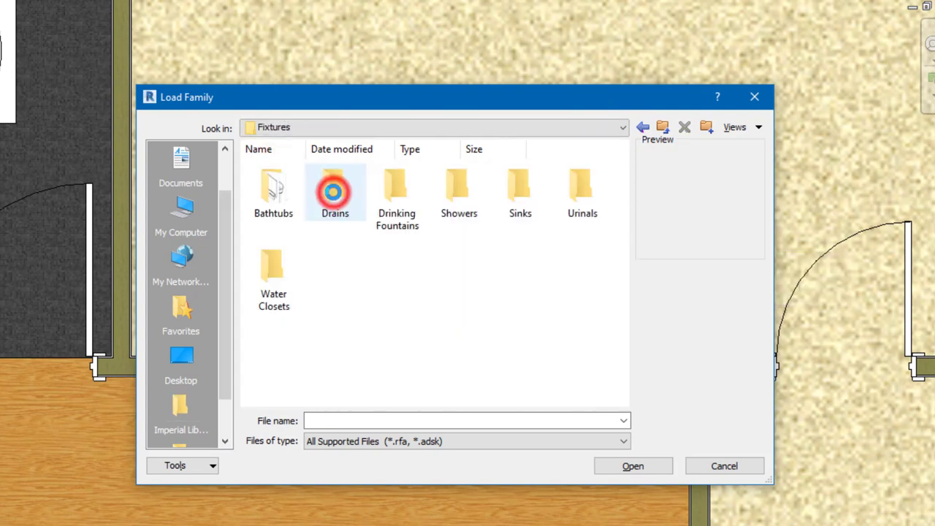
pyautogui.doubleClick(520, 187)
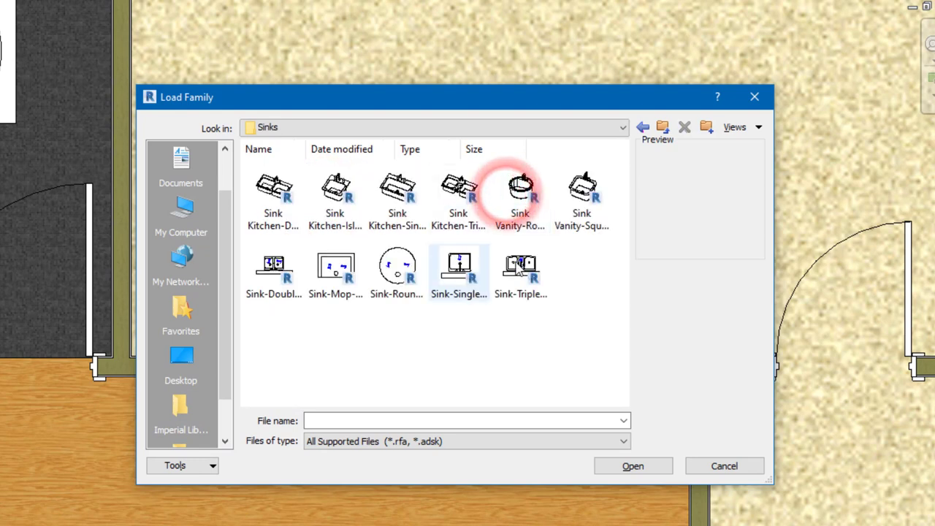
pyautogui.click(519, 218)
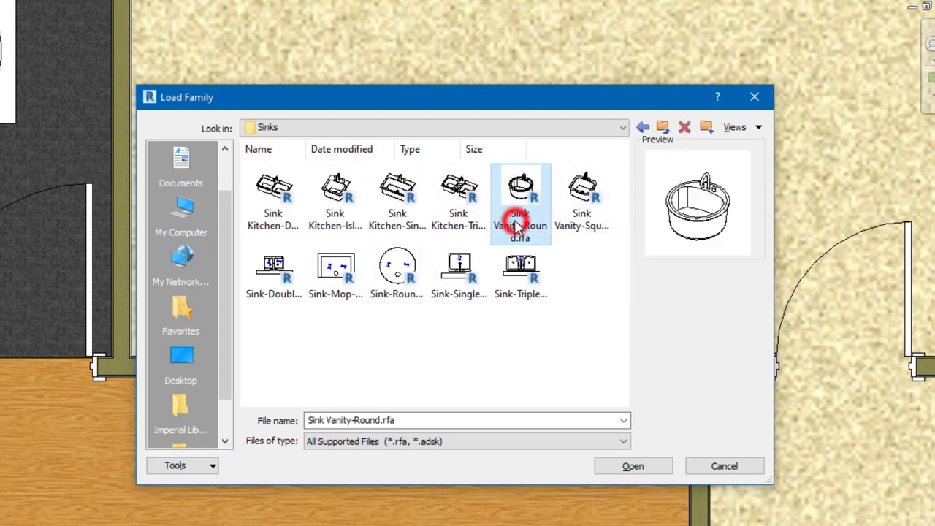
pyautogui.click(629, 463)
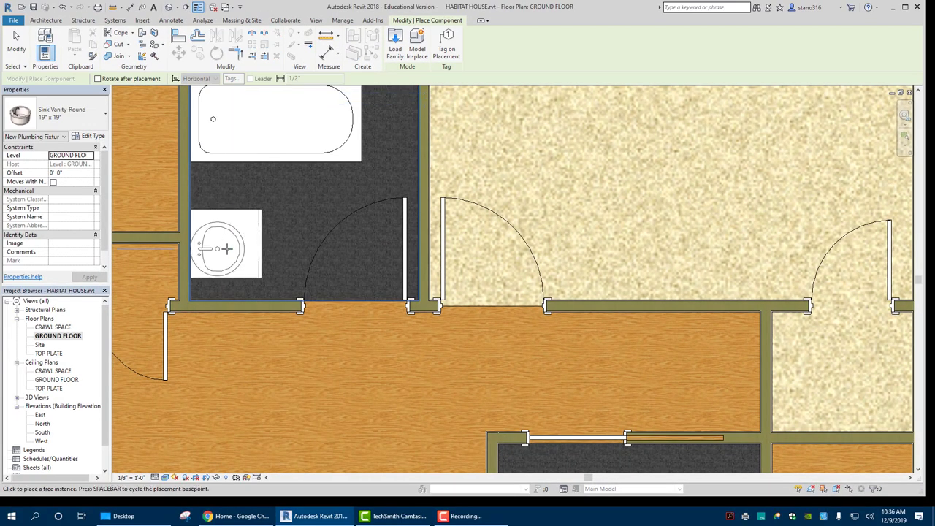
# Step: Rotate the round sink a quarter turn and place it at the counter top's midpoint
pyautogui.press('space')
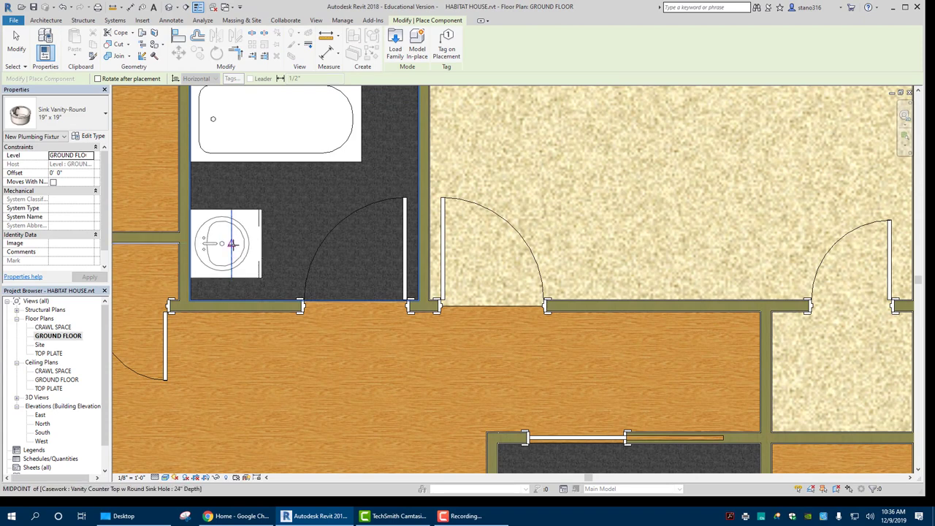
pyautogui.click(231, 244)
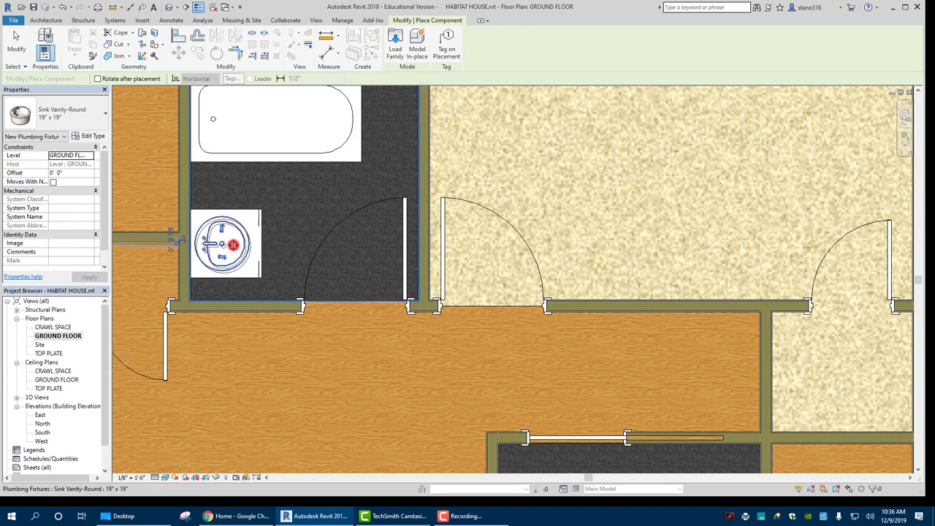
pyautogui.press('Escape')
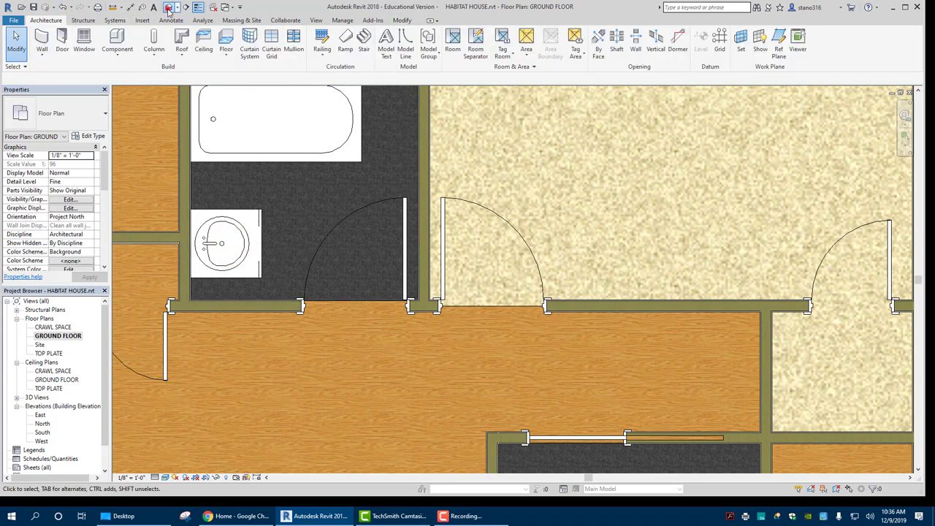
# Step: In the 3D view, nudge the sink slightly toward the counter's back edge
pyautogui.click(168, 8)
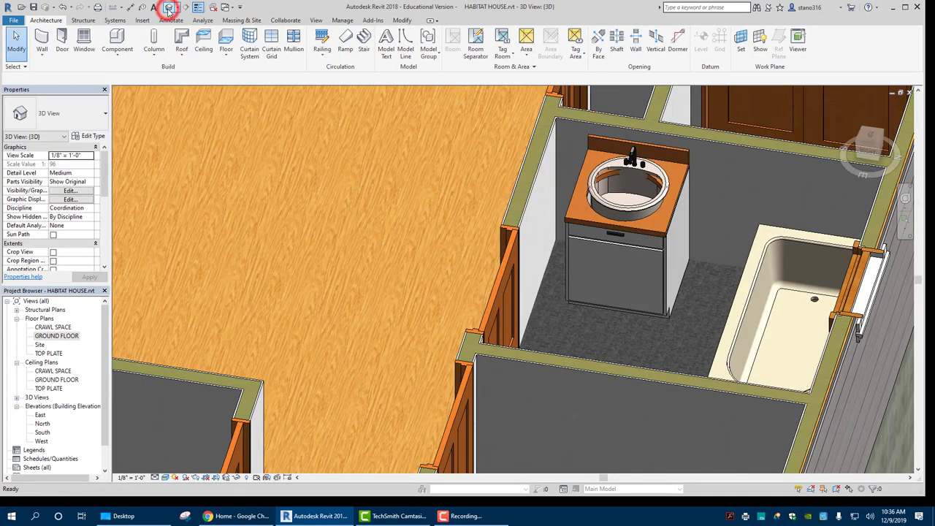
pyautogui.click(601, 203)
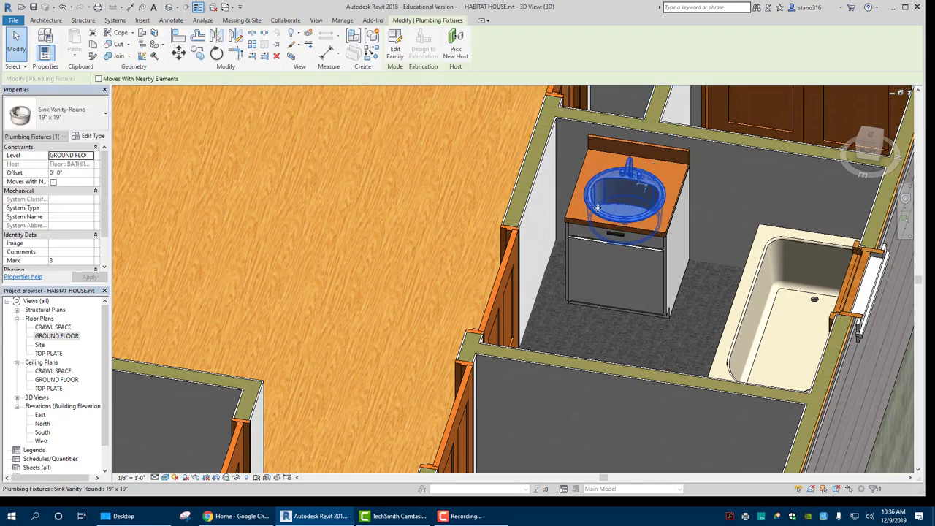
pyautogui.scroll(3, 633, 192)
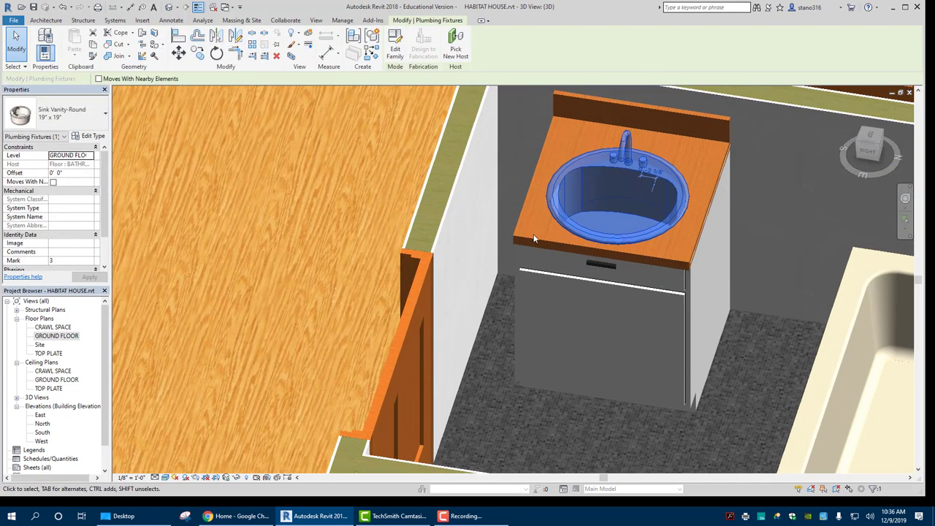
pyautogui.click(868, 134)
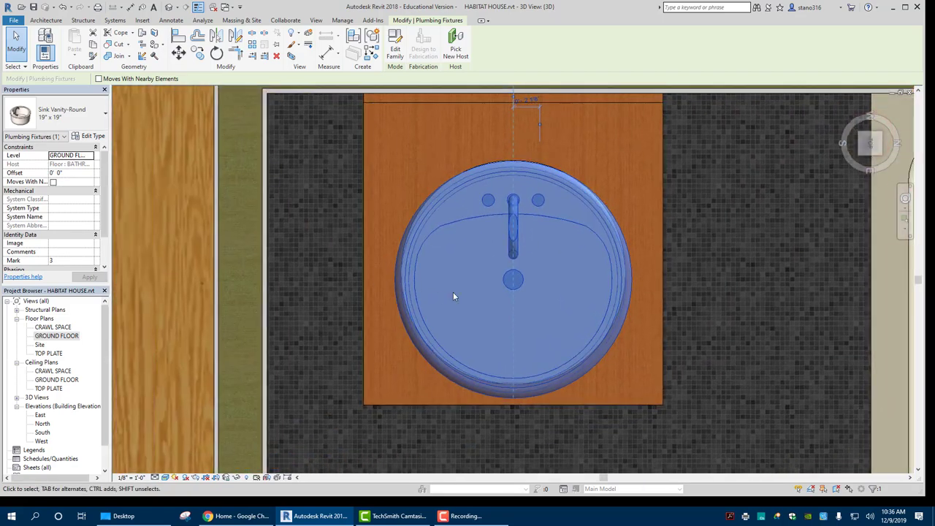
pyautogui.click(541, 164)
pyautogui.click(538, 167)
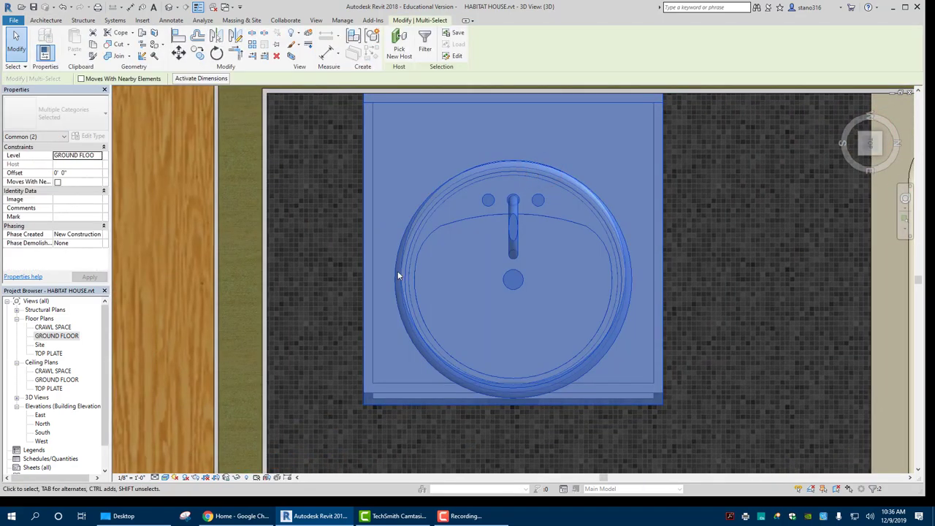
pyautogui.click(307, 271)
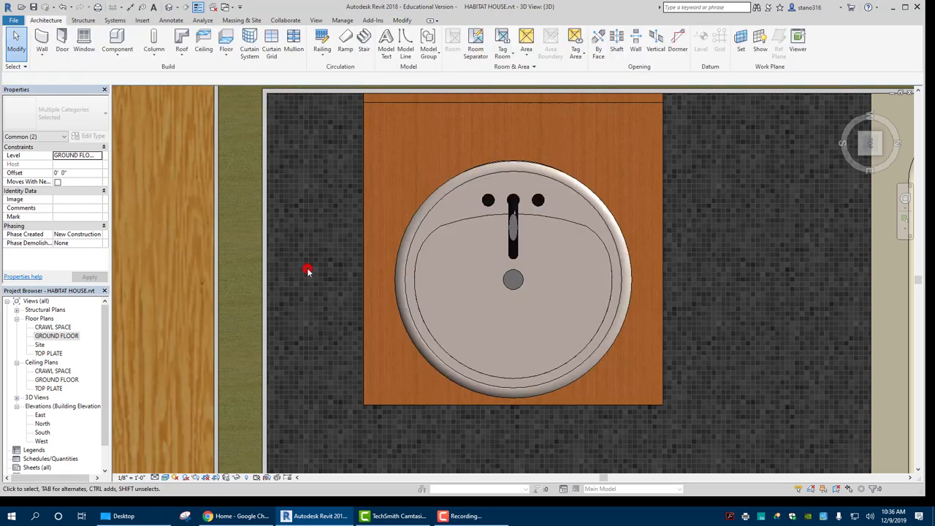
pyautogui.click(440, 197)
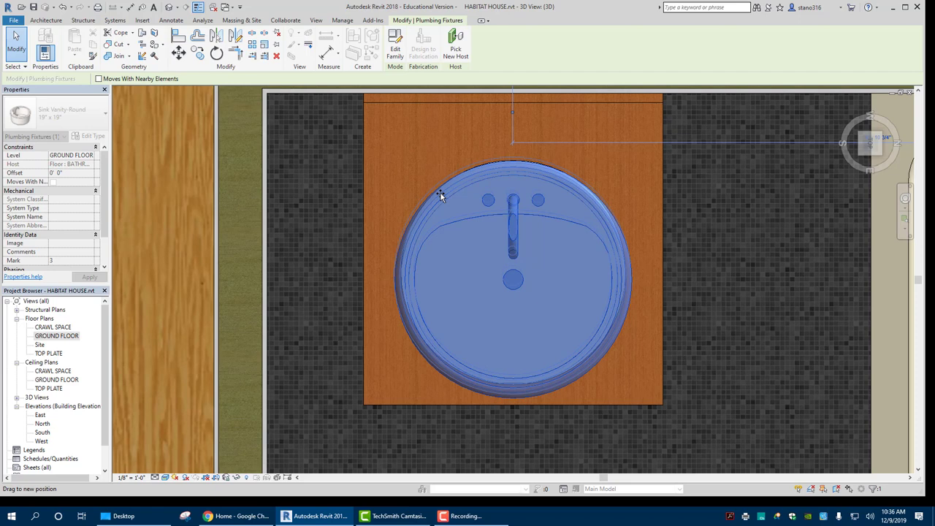
pyautogui.moveTo(440, 192); pyautogui.dragTo(438, 187)
pyautogui.click(296, 266)
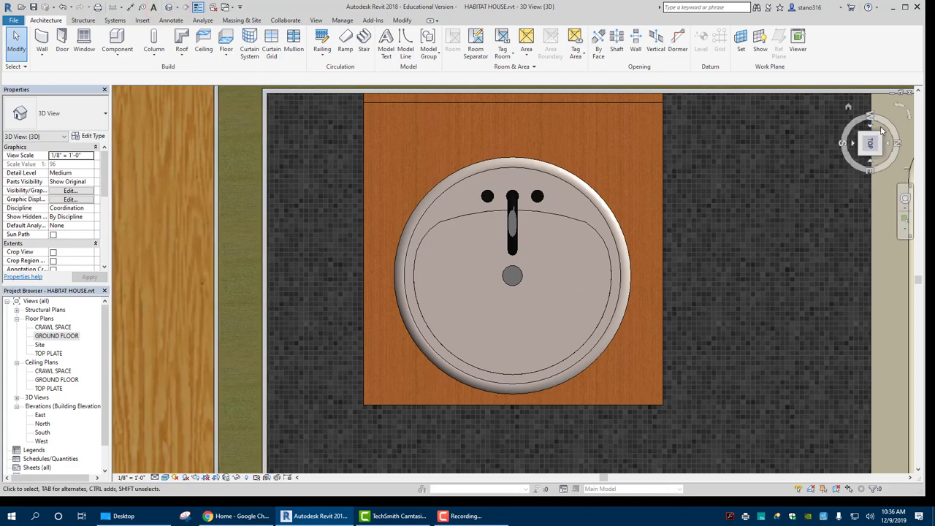
pyautogui.click(848, 107)
pyautogui.scroll(8, 544, 212)
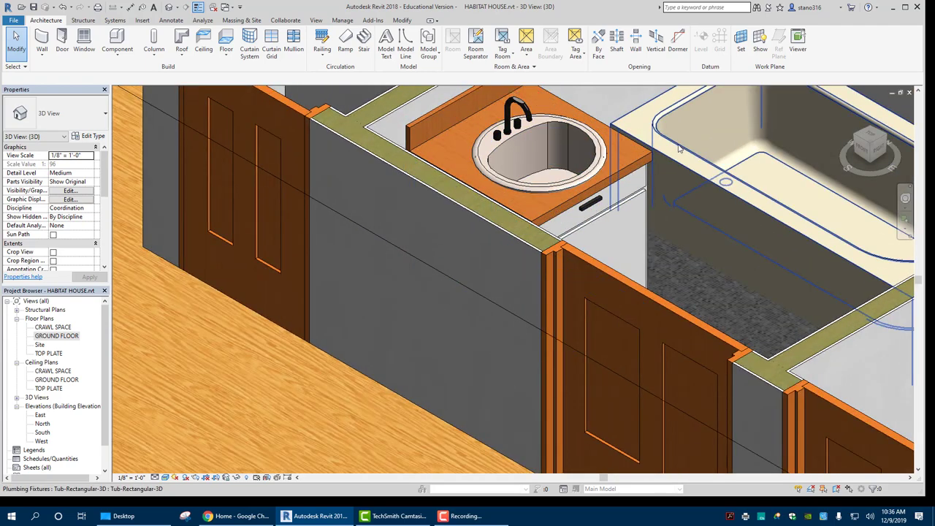
pyautogui.click(538, 182)
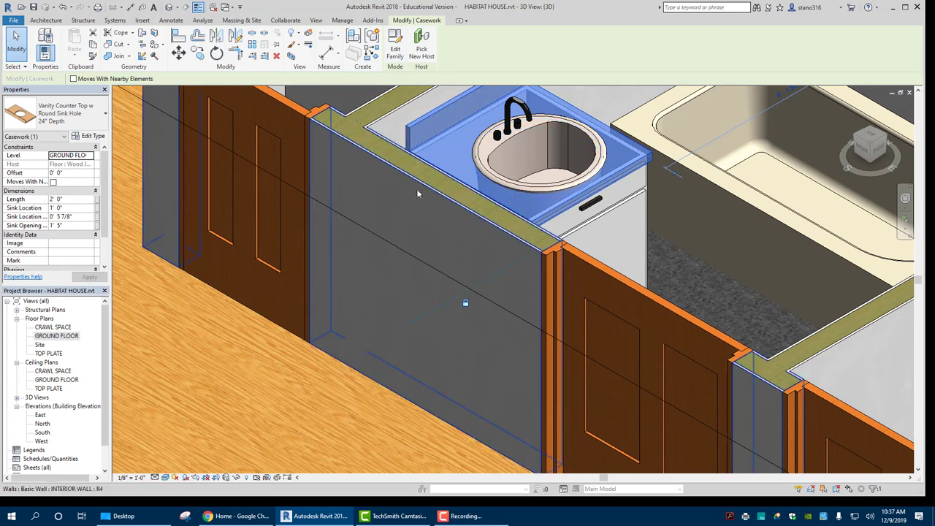
pyautogui.scroll(-4, 675, 187)
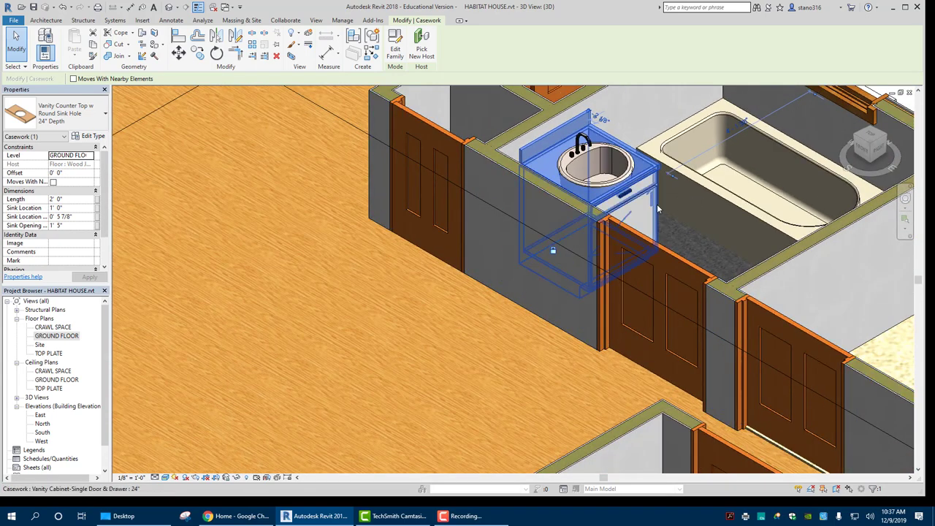
pyautogui.click(656, 210)
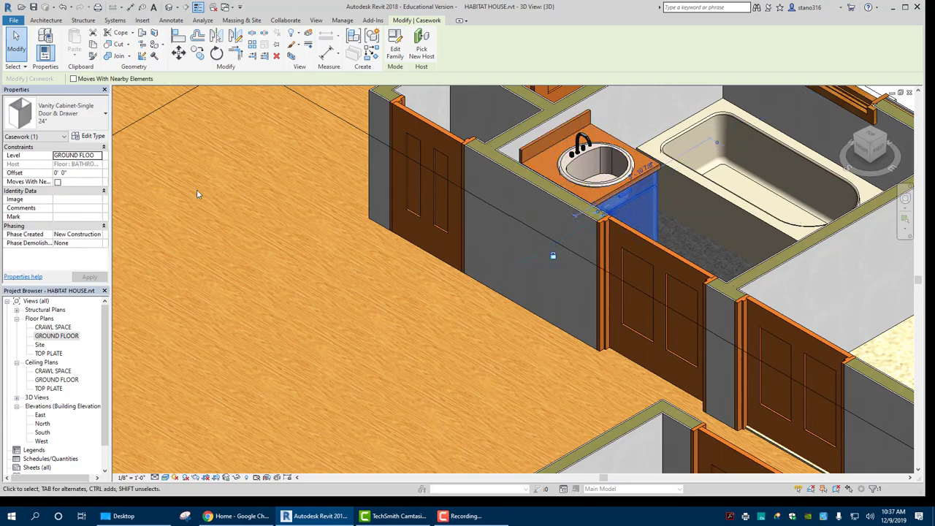
pyautogui.scroll(-8, 199, 190)
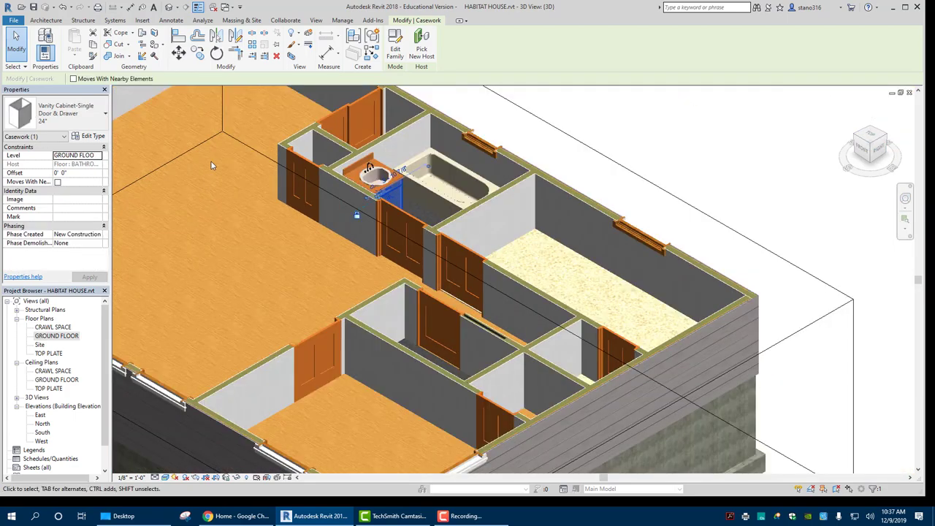
pyautogui.moveTo(211, 161); pyautogui.dragTo(303, 355, button='middle')
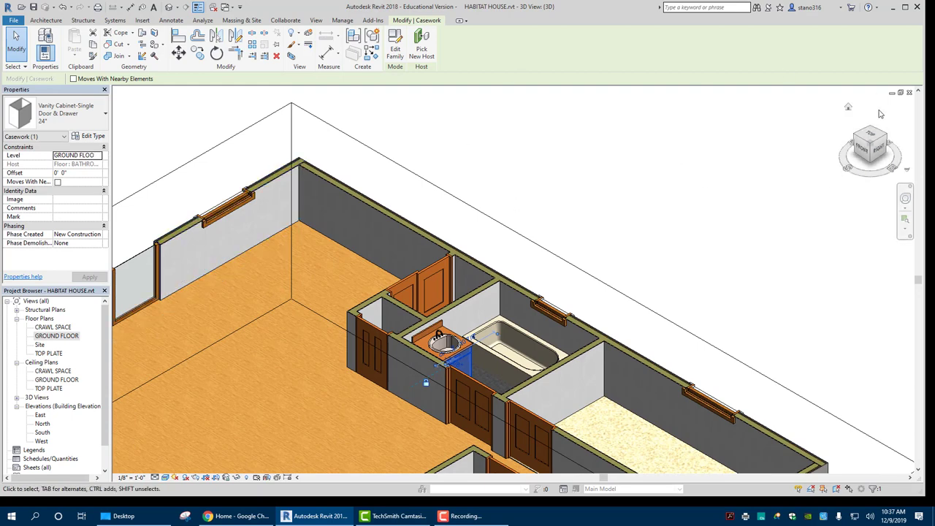
pyautogui.click(849, 107)
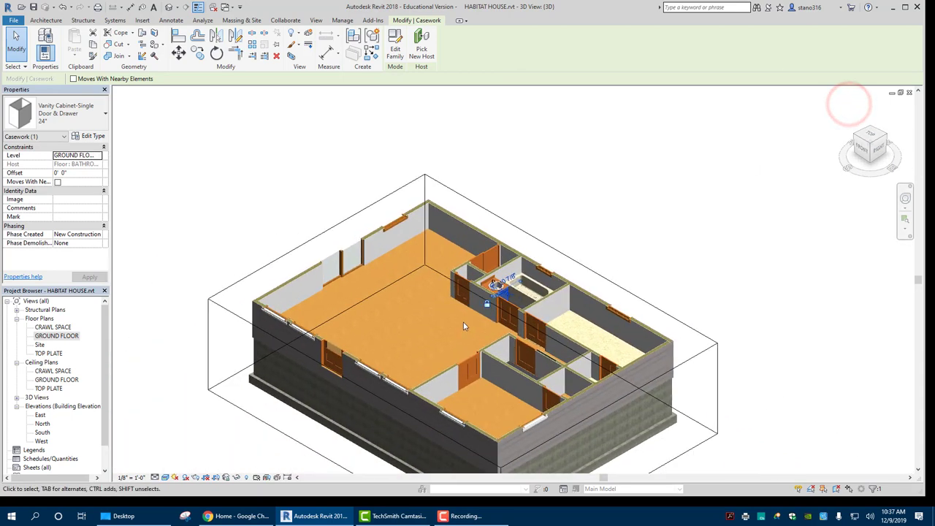
pyautogui.scroll(3, 528, 208)
pyautogui.scroll(-2, 529, 207)
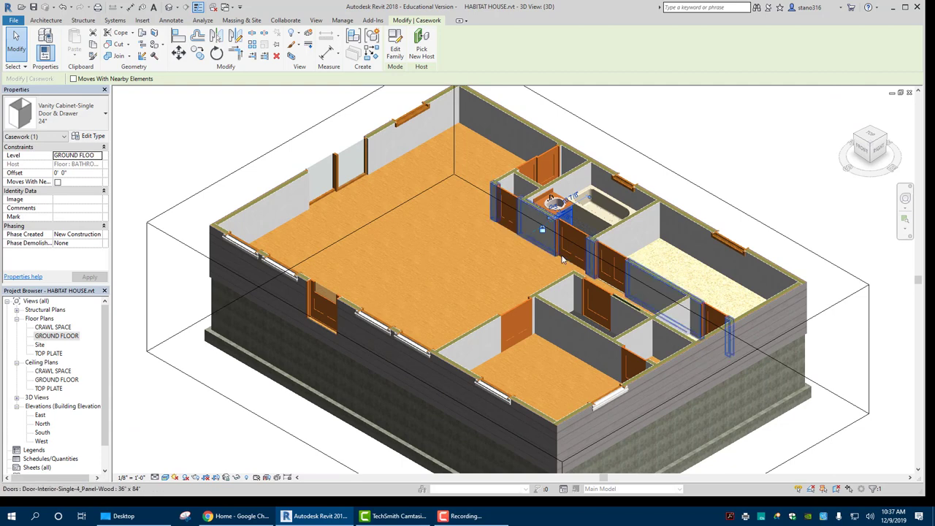